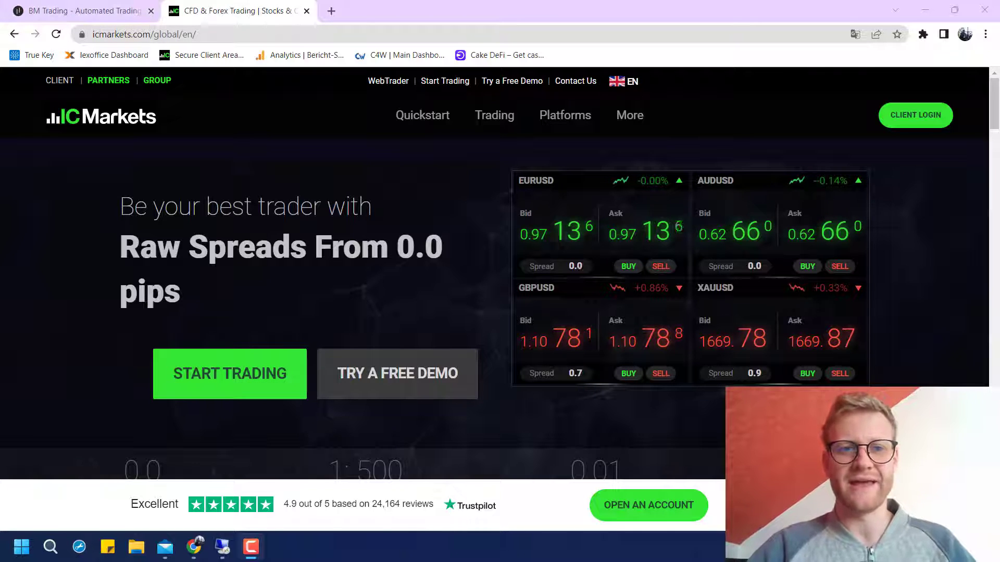
Switch from the IC Markets homepage to the BM Trading tab showing the TradeBuddy journal page
left_click_drag(121, 197, 183, 299)
left_click(183, 299)
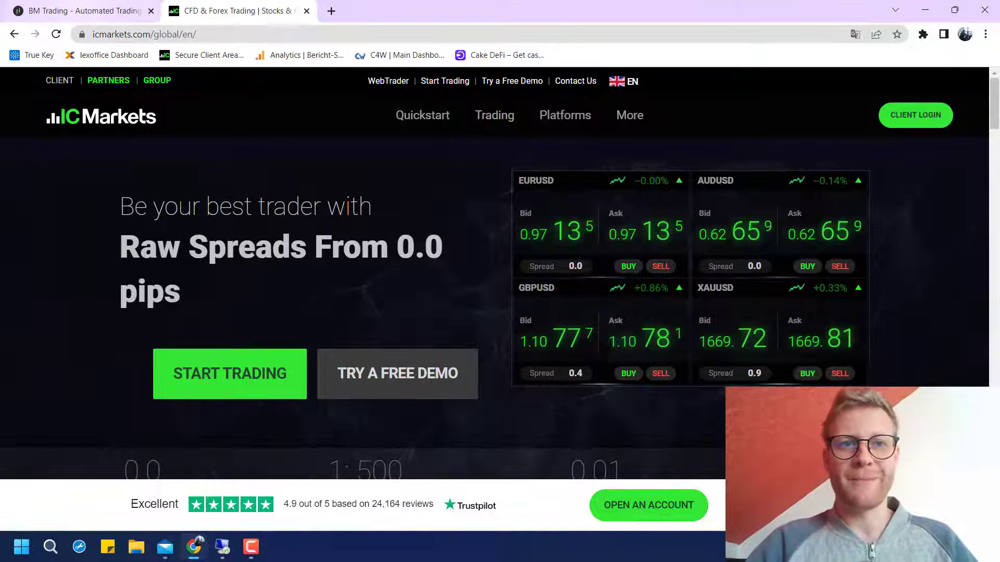
key("ctrl+Tab")
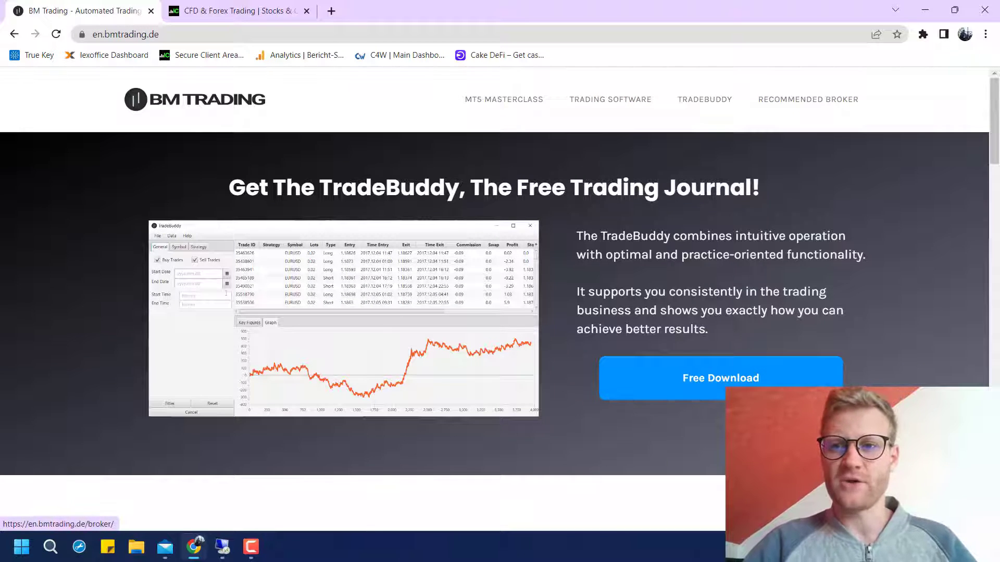
Go from BM Trading's Recommended Broker listing to the IC Markets site, closing the duplicate tab
left_click(808, 99)
scroll(494, 302, "down", 4)
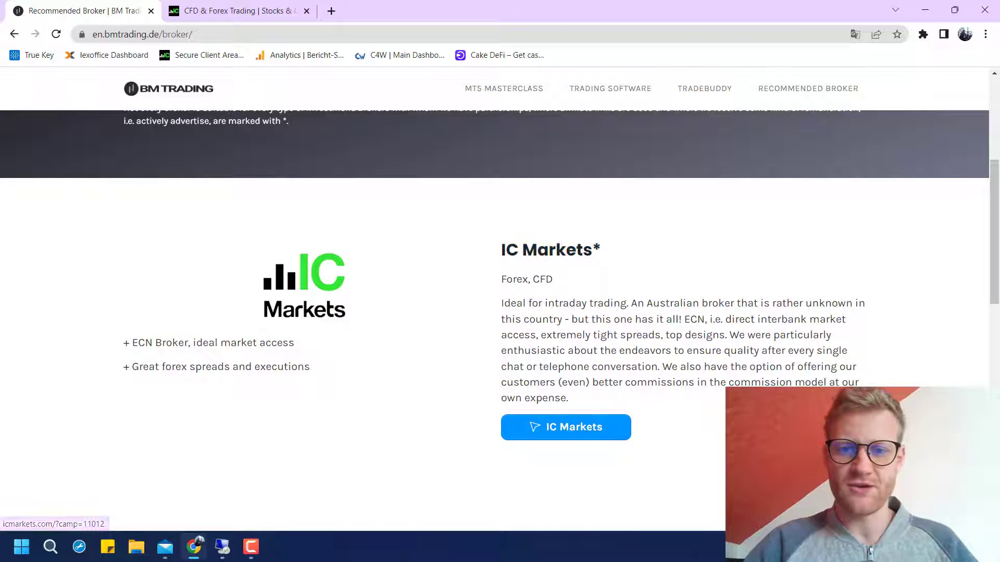
left_click(566, 427)
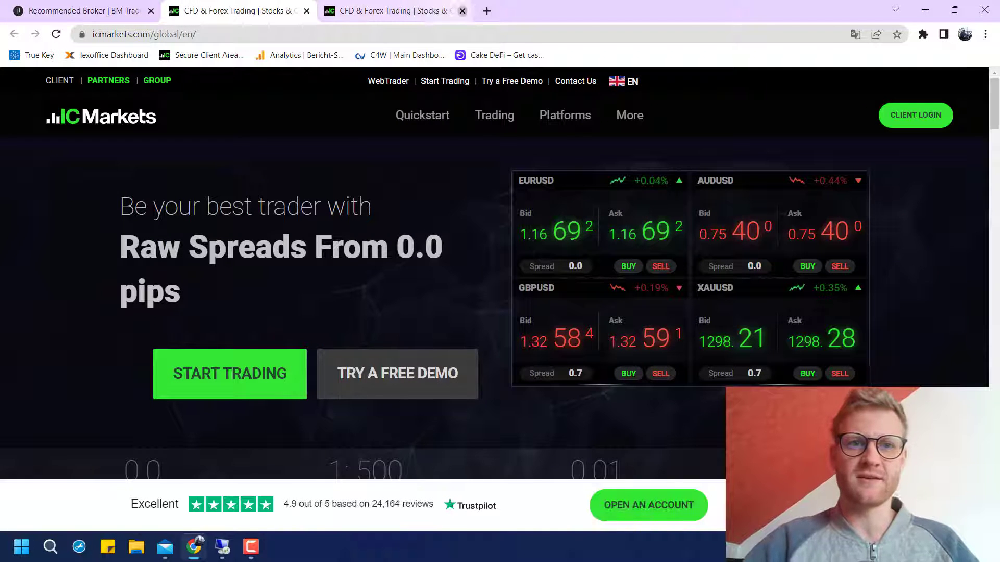
left_click(462, 11)
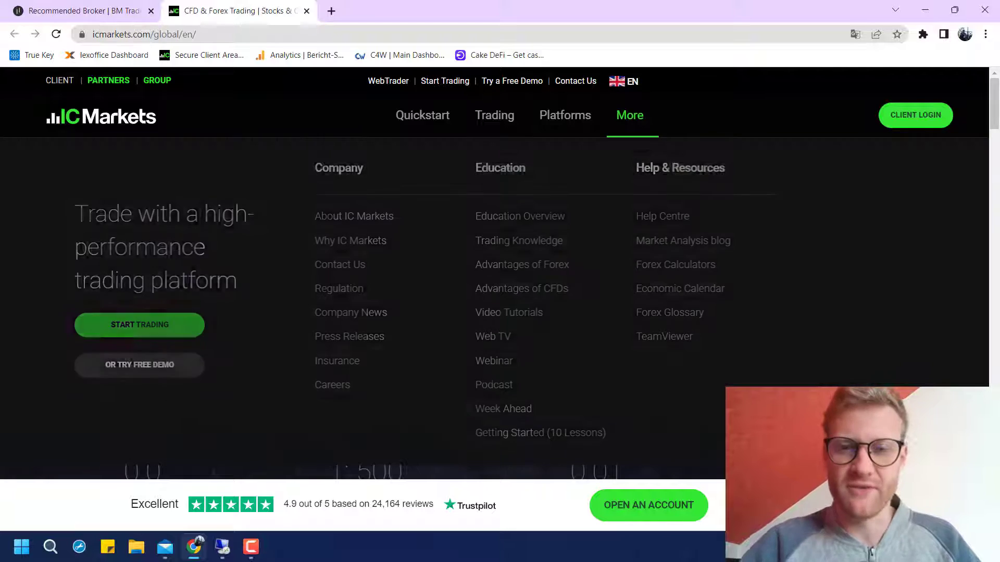
mouse_move(629, 115)
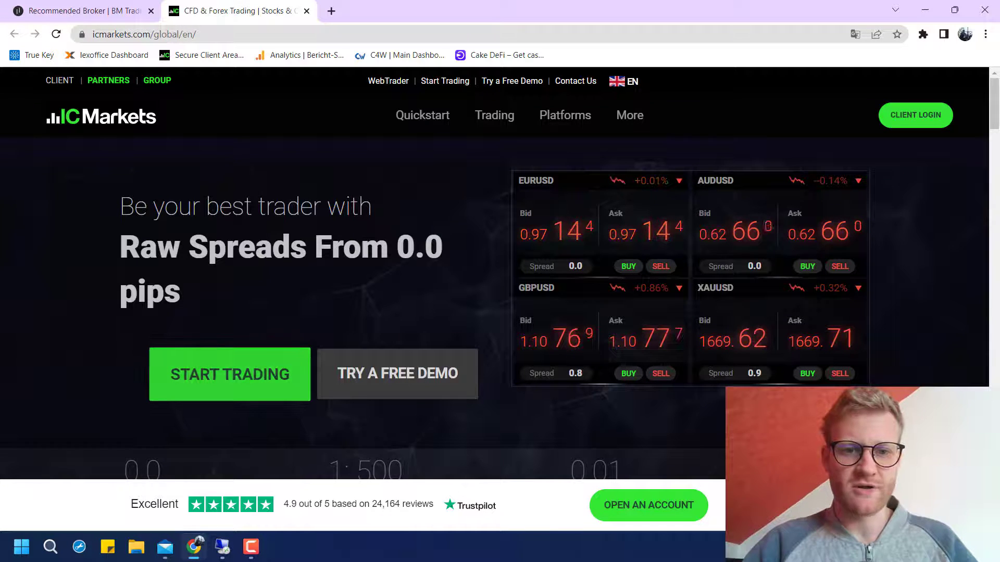
Start a live trading account application, keeping Germany as country of residence
left_click(230, 374)
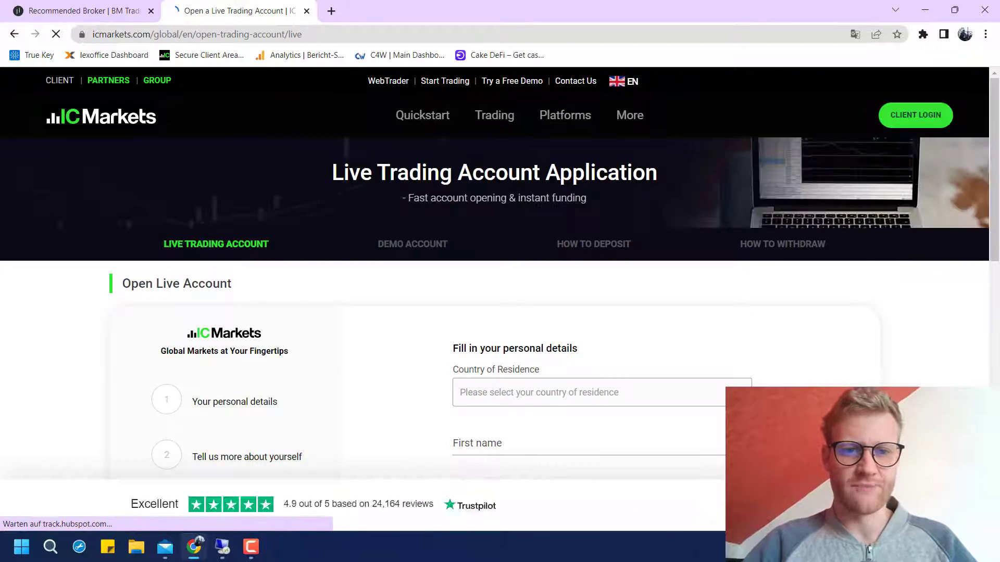
scroll(500, 313, "down", 3)
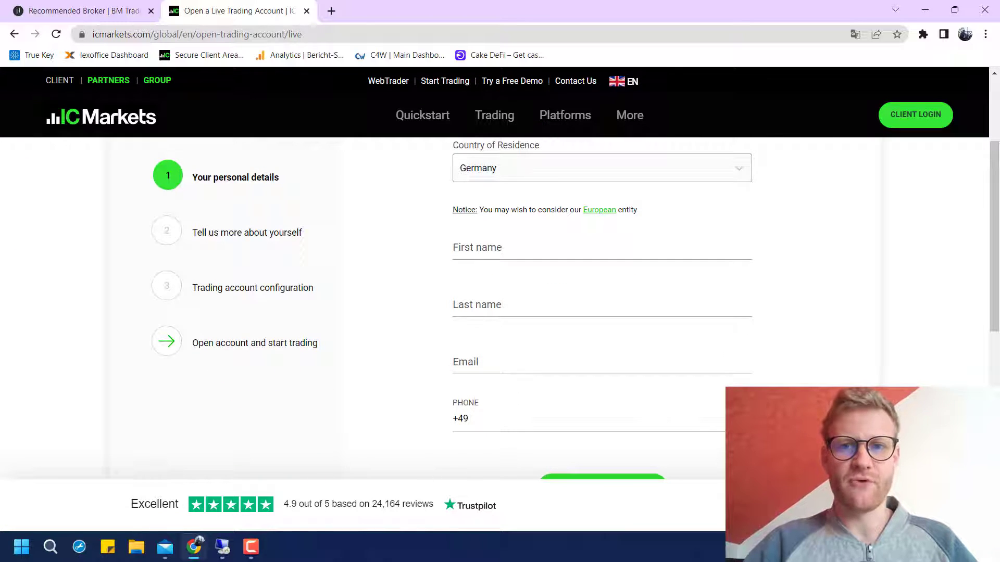
scroll(500, 312, "up", 3)
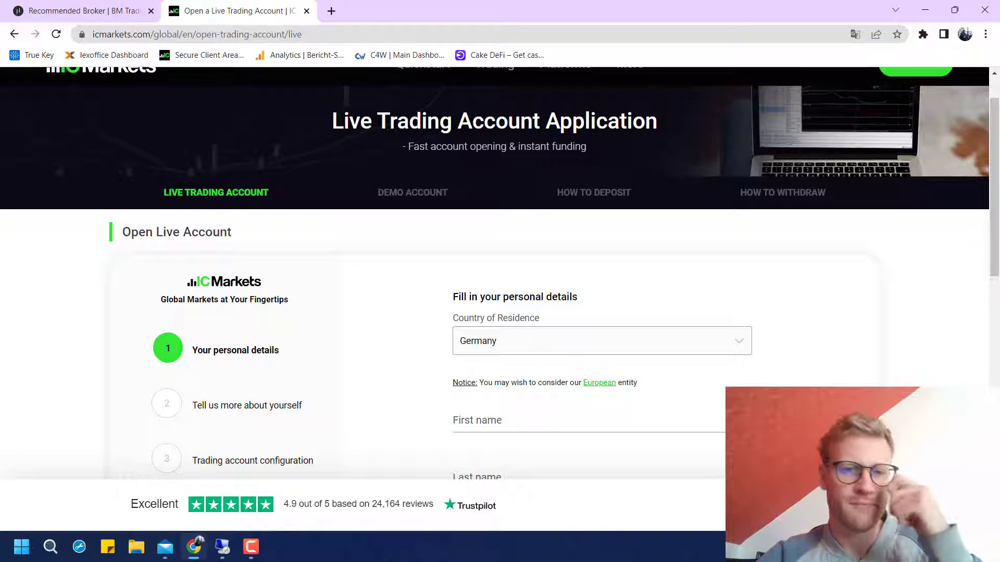
scroll(500, 312, "down", 2)
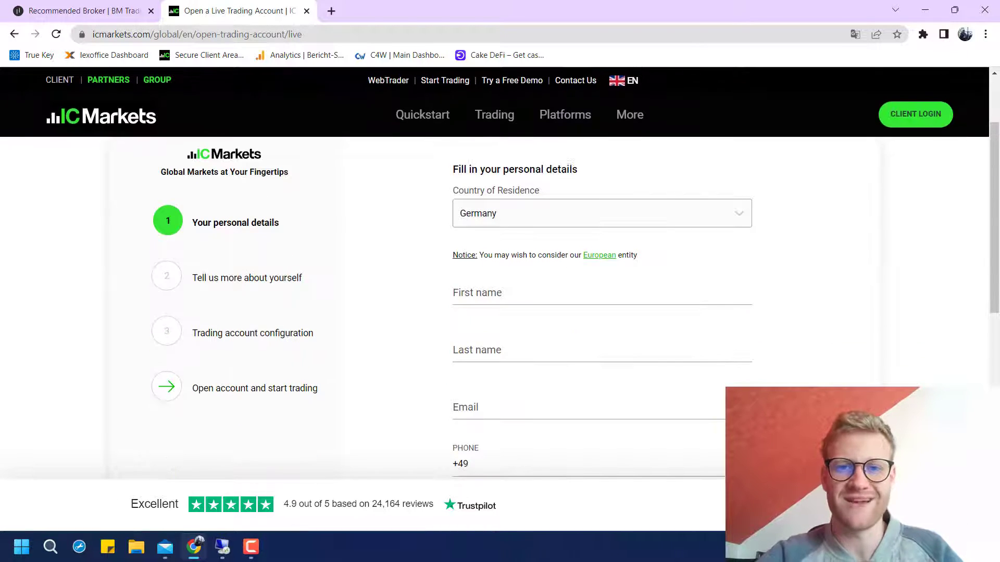
left_click(602, 213)
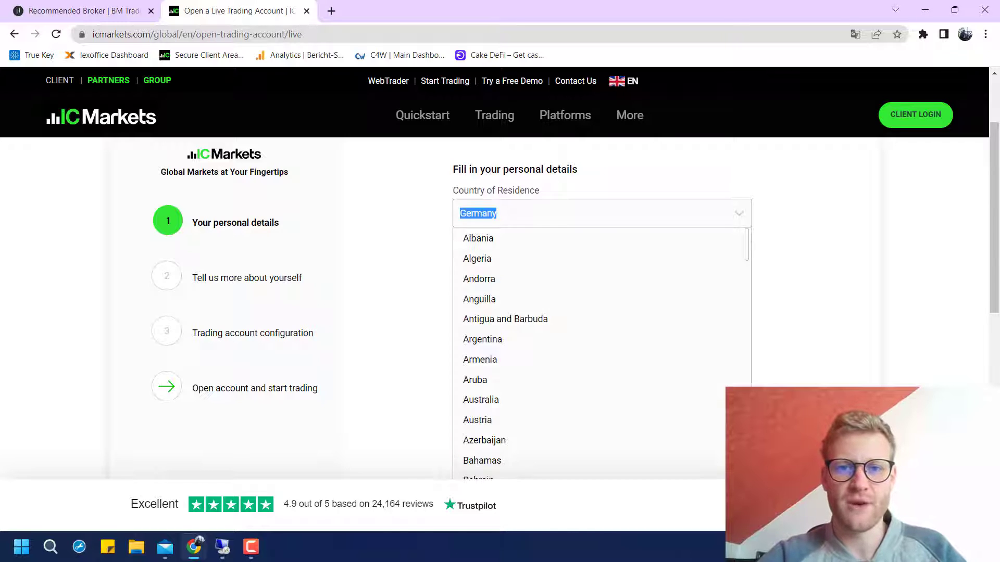
key("Escape")
scroll(576, 299, "down", 1)
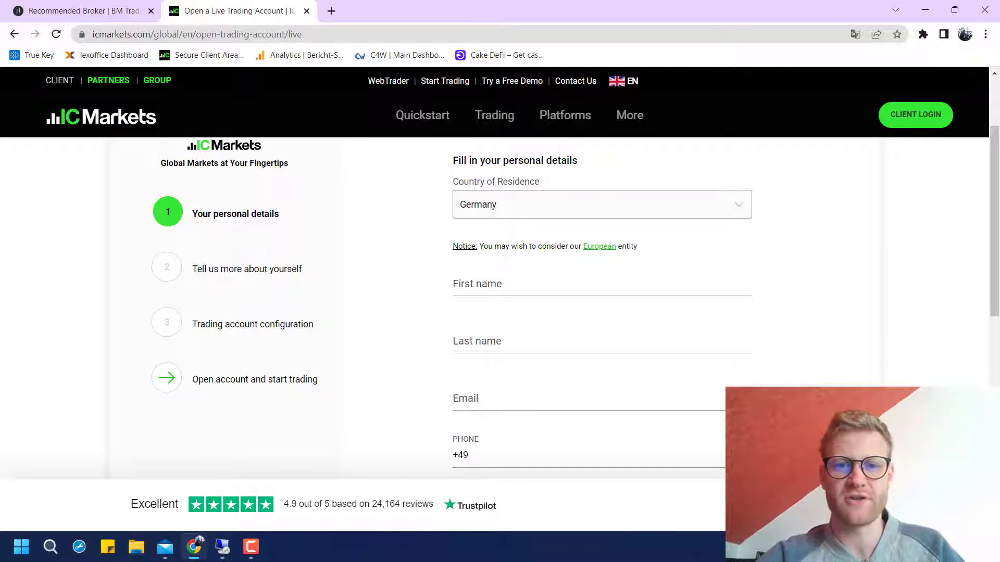
Enter the applicant's first name, last name and e-mail, and remove the first name's accent
left_click(602, 284)
key("Tab")
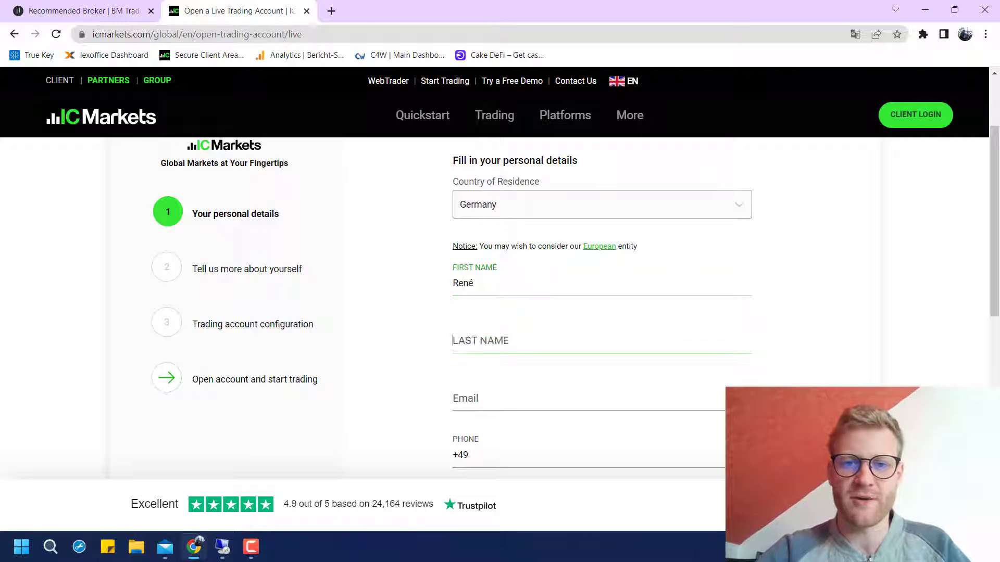
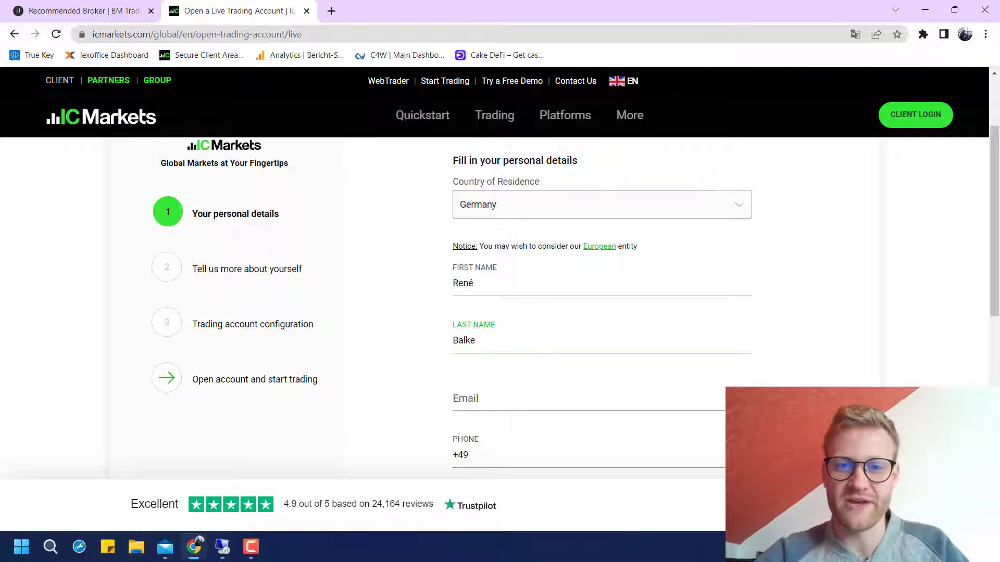
scroll(576, 309, "down", 2)
left_click(602, 322)
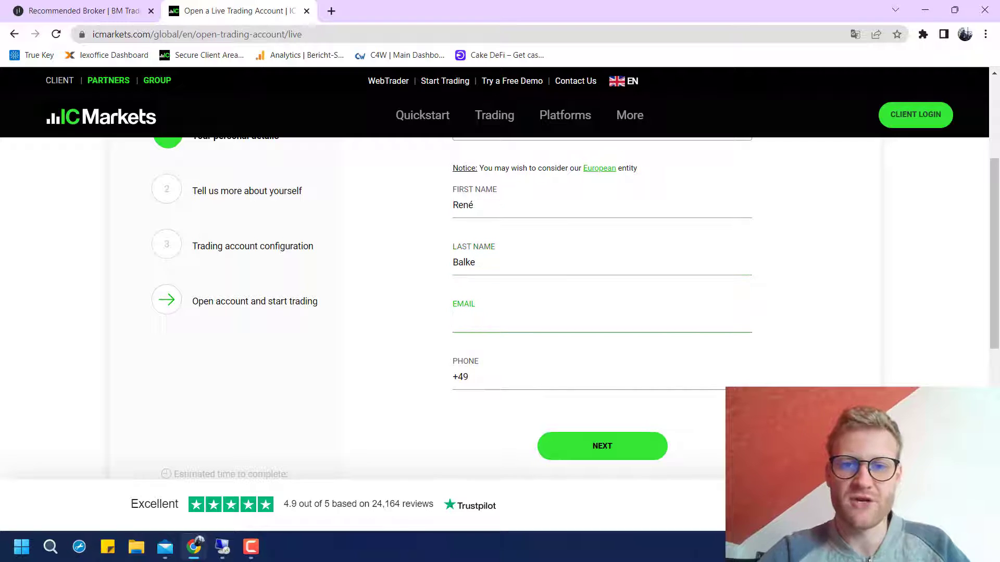
type("rene")
key("BackSpace")
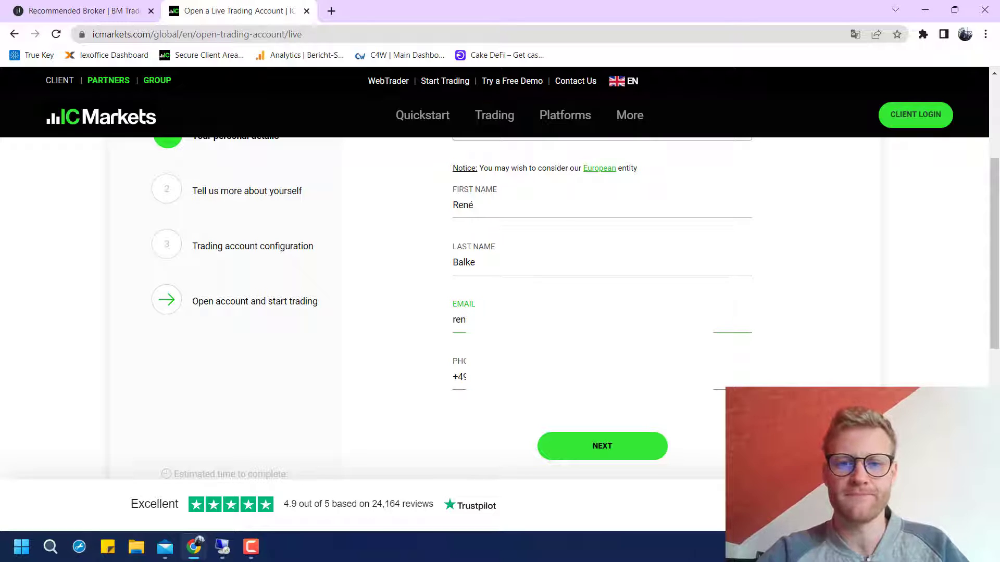
key("Tab")
key("Return")
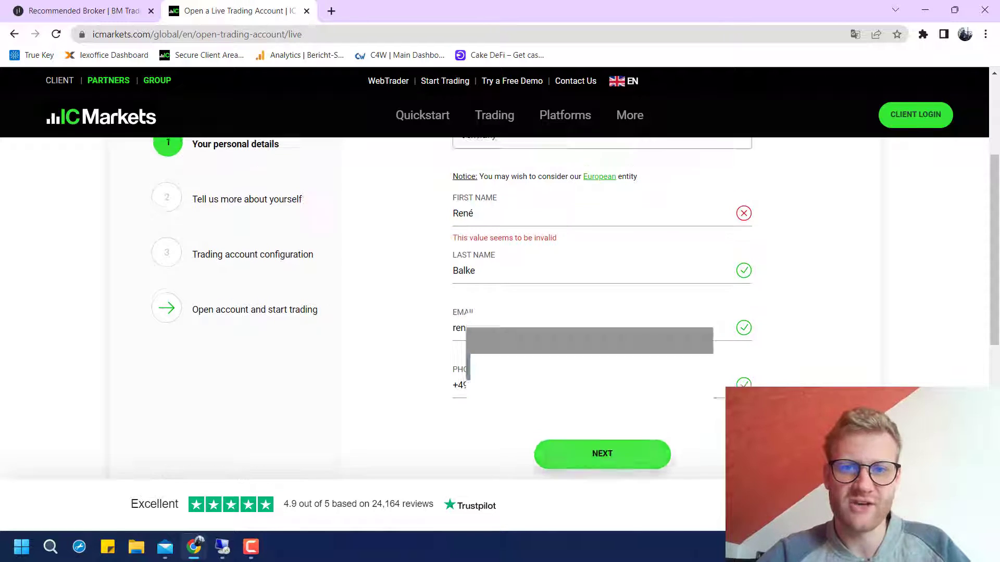
key("BackSpace")
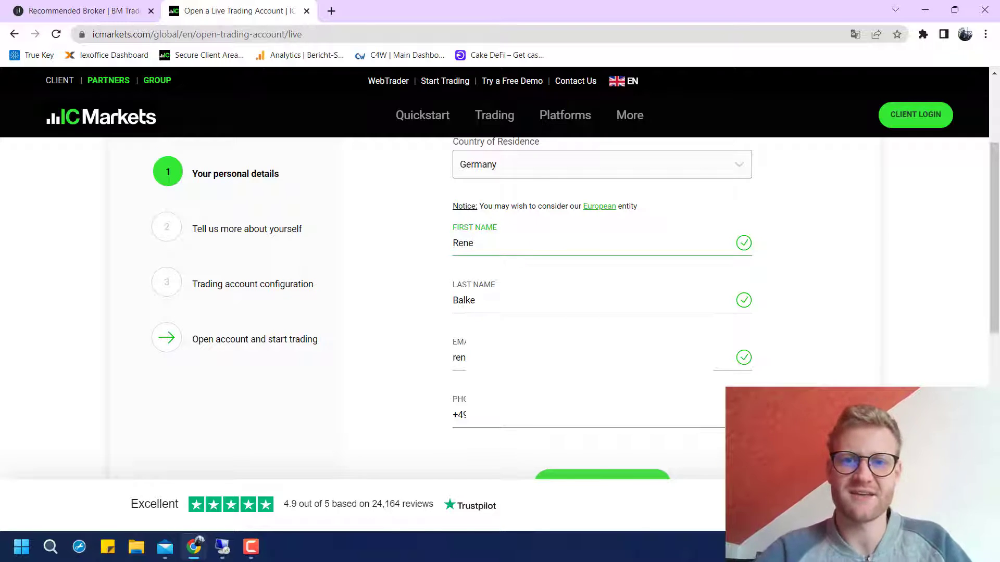
mouse_move(423, 115)
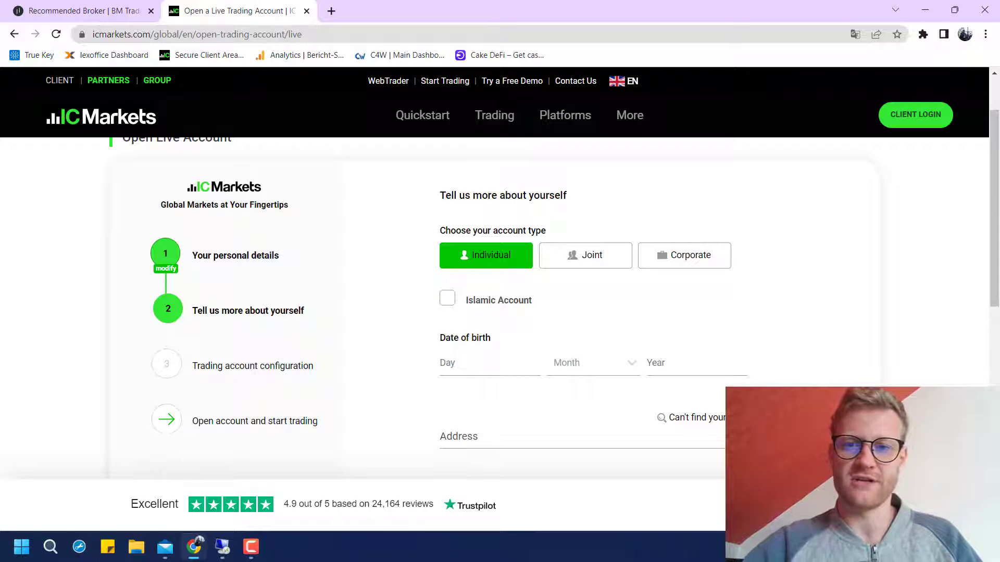
Keep Individual as the account type after previewing Joint and Corporate
left_click(585, 255)
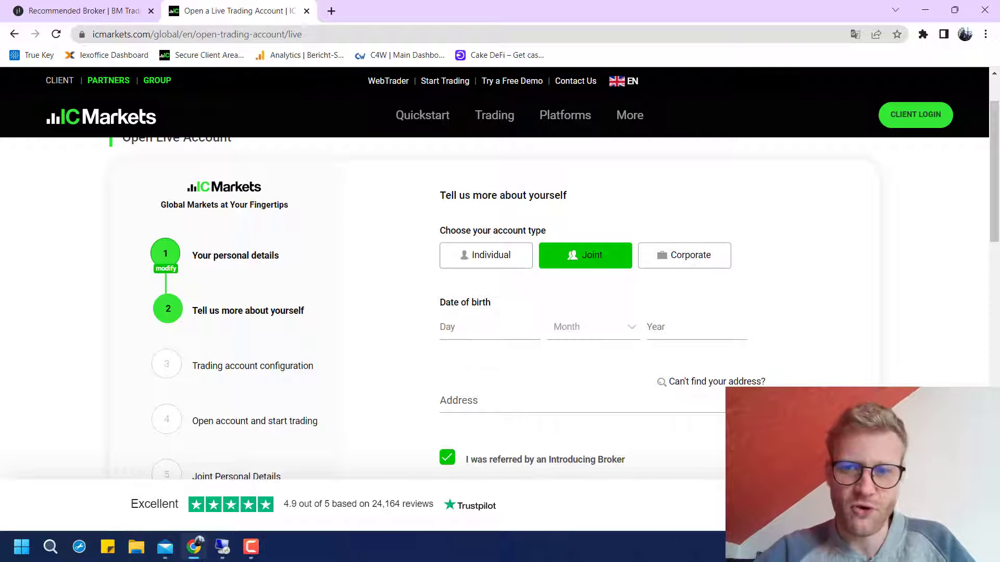
left_click(684, 255)
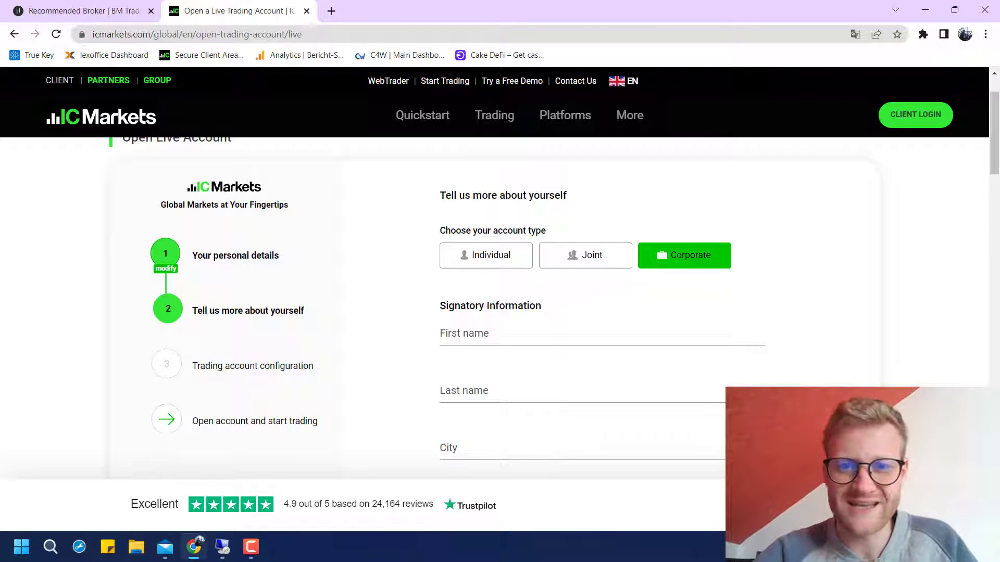
left_click(485, 256)
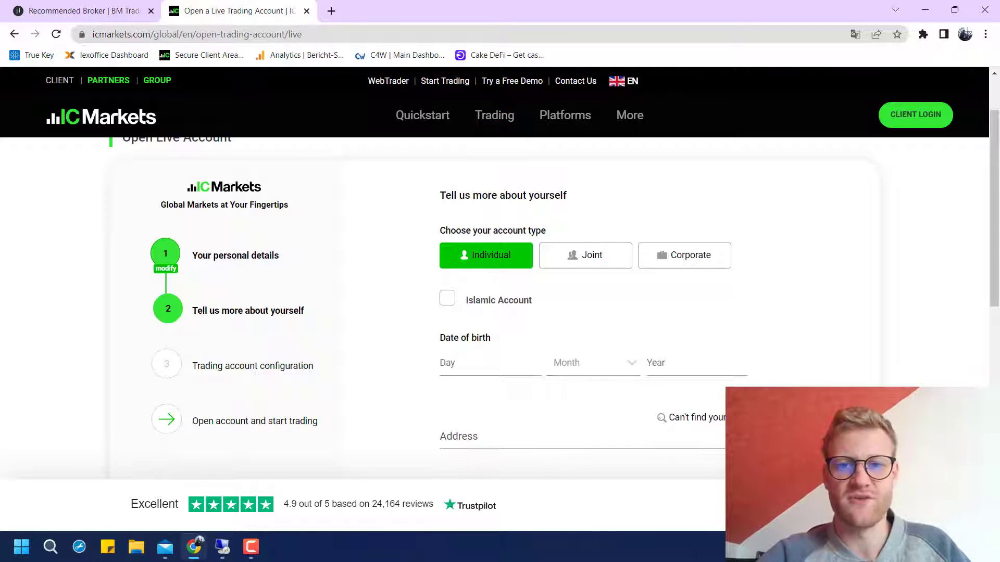
scroll(495, 287, "down", 2)
left_click(447, 270)
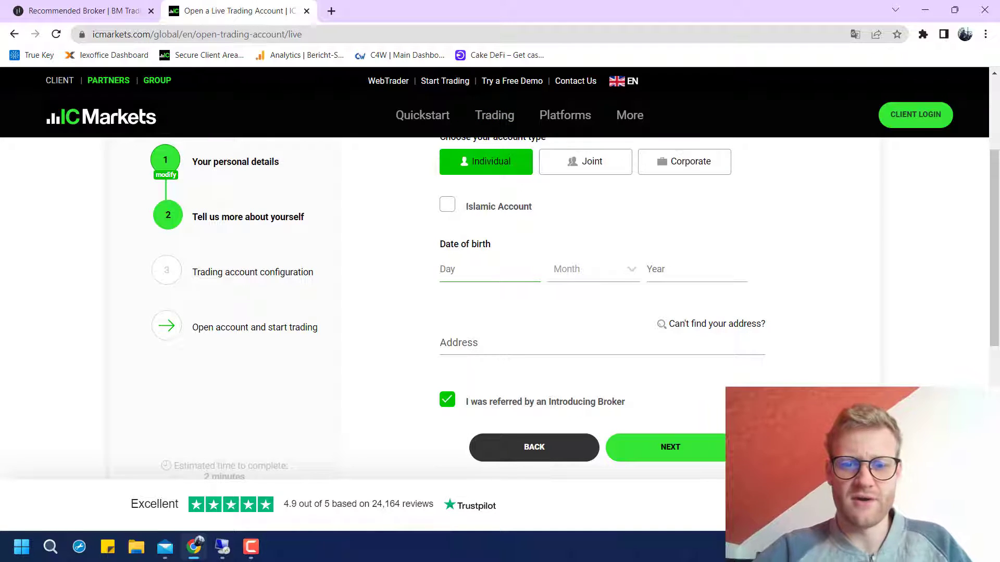
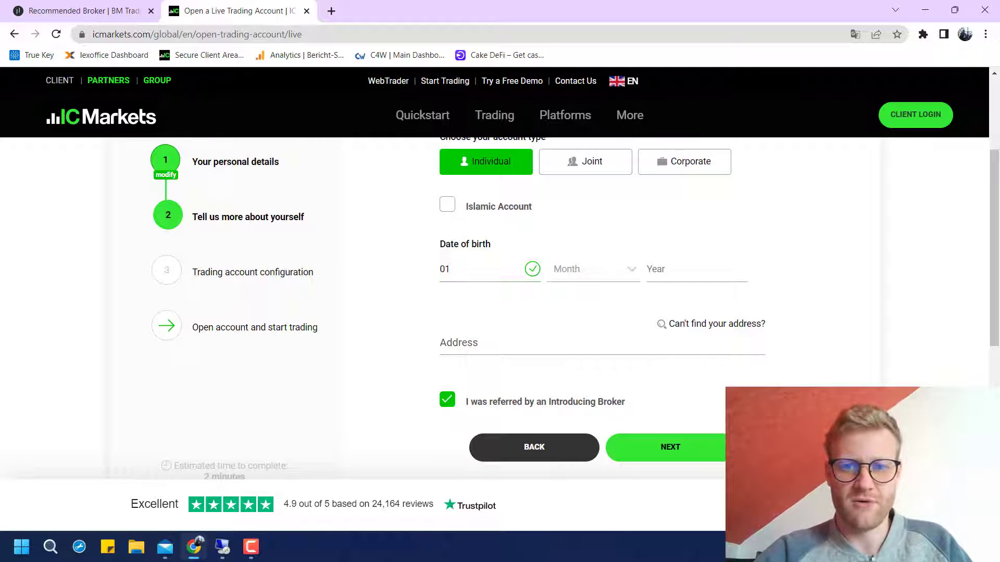
key("Tab")
key("Down")
key("Down")
key("Down")
key("Down")
key("Down")
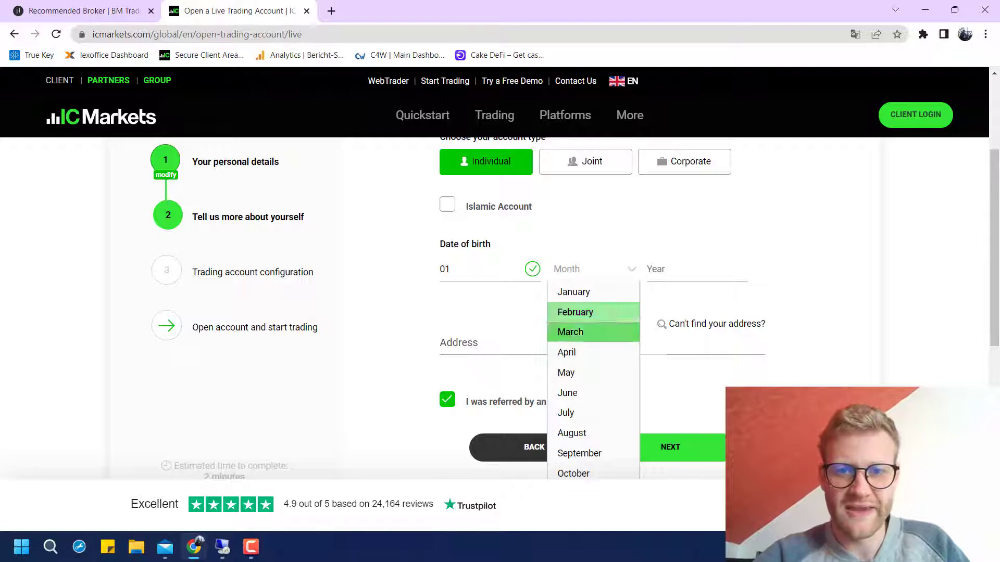
key("Down")
key("Return")
key("Tab")
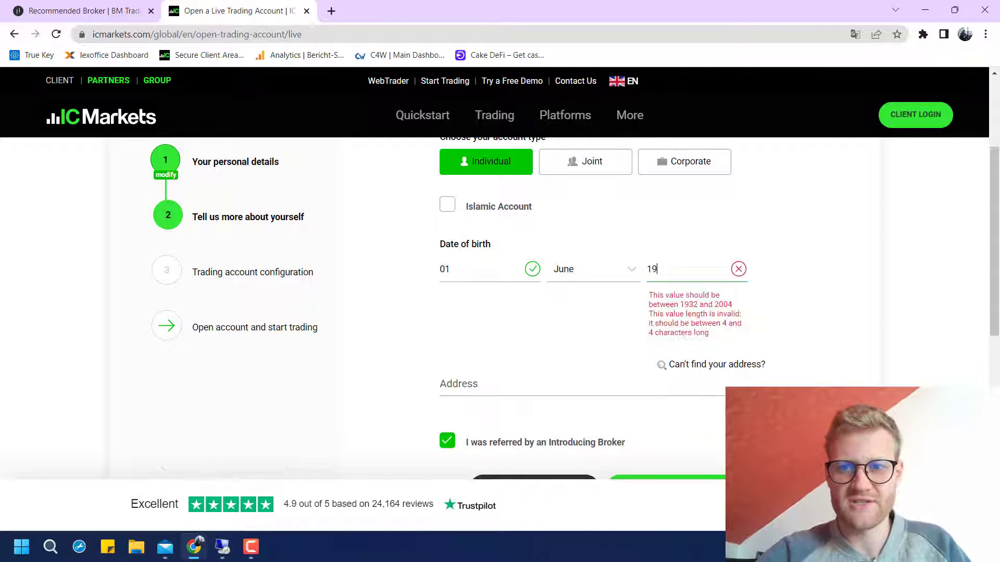
key("Tab")
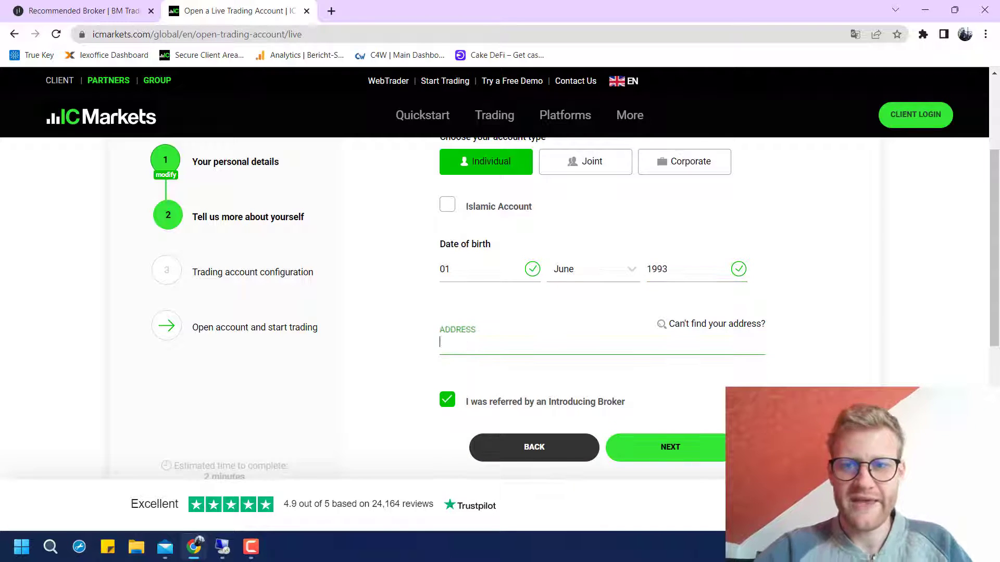
type("Jo")
scroll(562, 281, "down", 2)
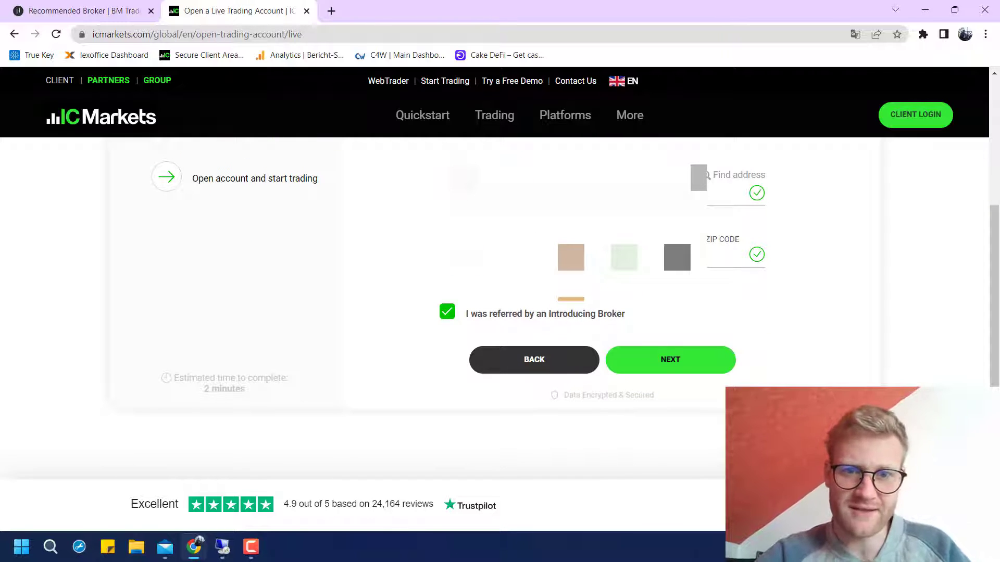
Keep the Introducing Broker referral ticked with its refer ID, then continue to step 3
left_click(447, 312)
left_click(447, 312)
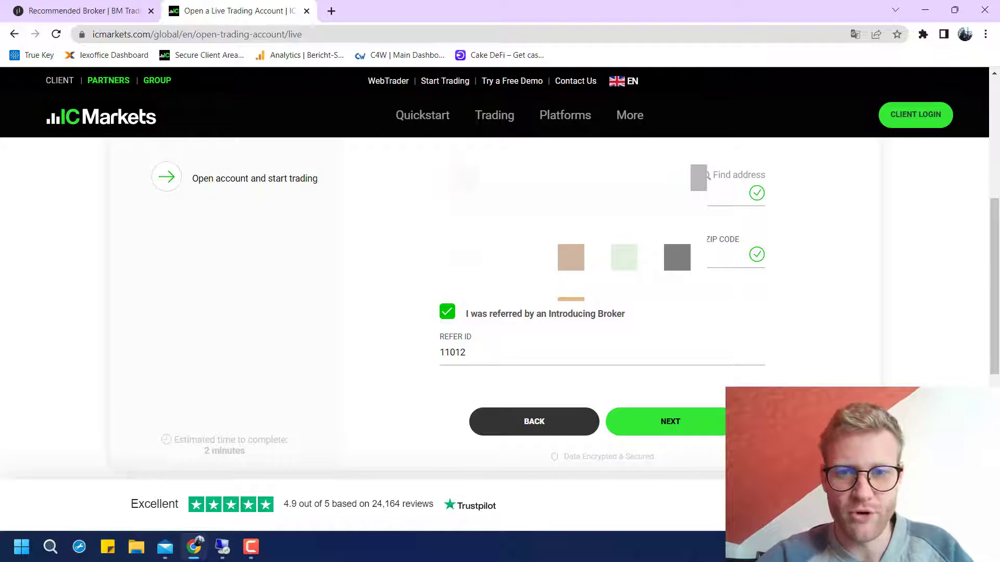
left_click(447, 311)
left_click(447, 312)
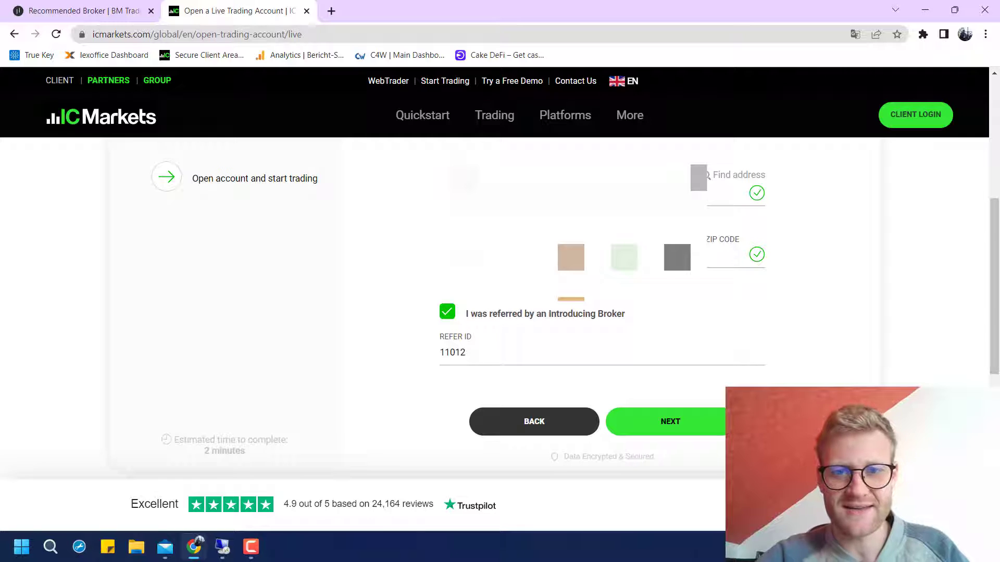
double_click(452, 353)
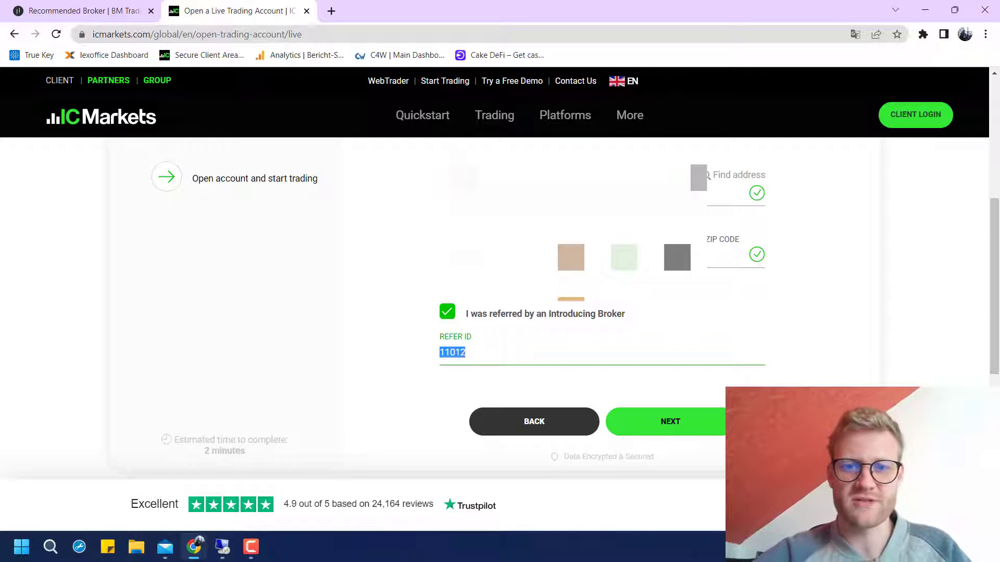
left_click(454, 353)
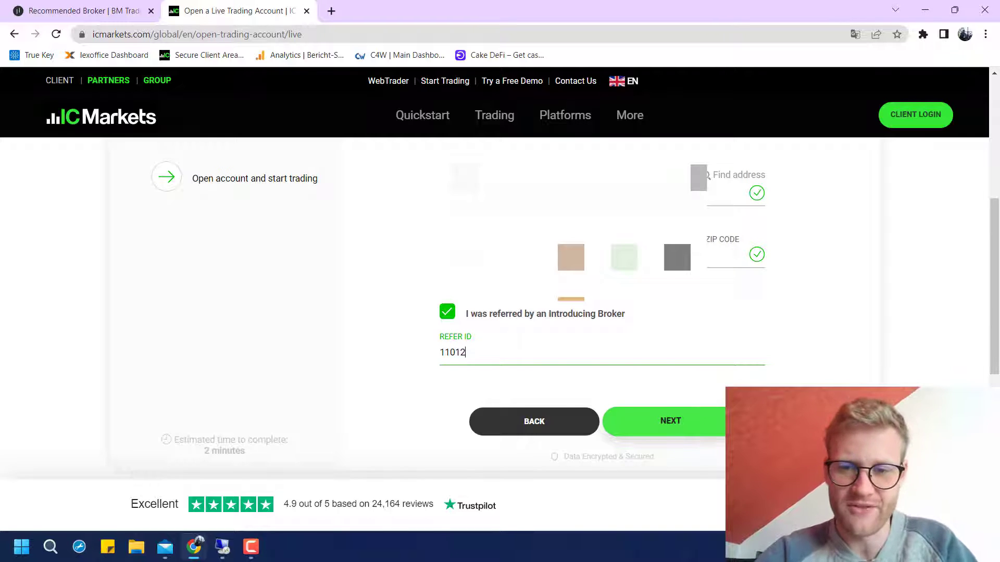
left_click(671, 420)
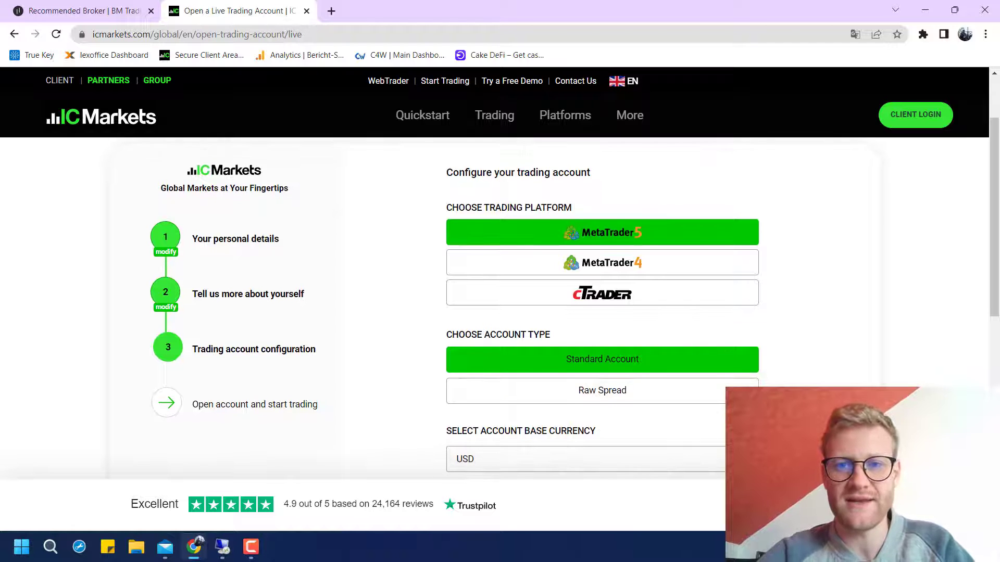
Choose MetaTrader 5 as the trading platform after briefly trying MetaTrader 4
left_click(602, 262)
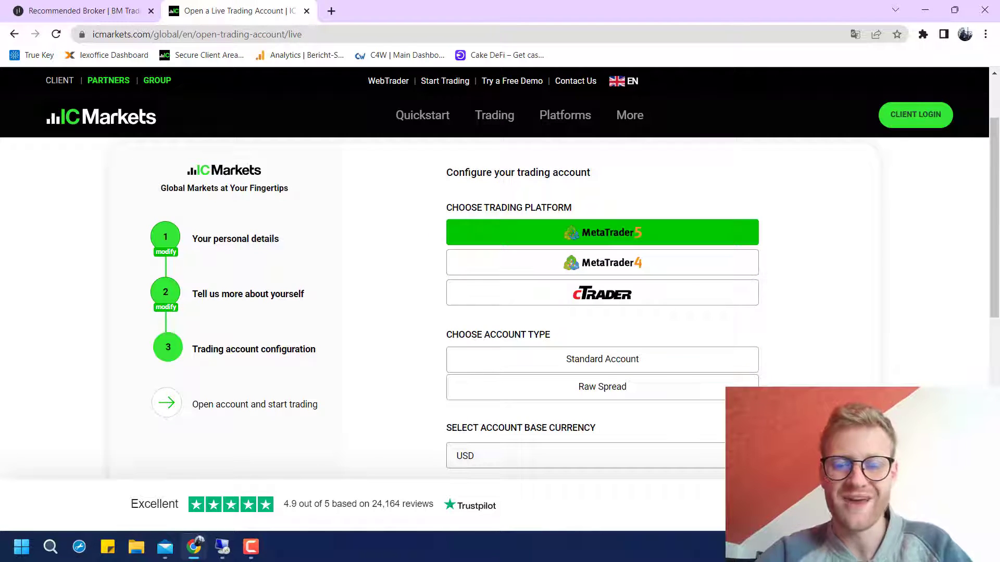
left_click(603, 262)
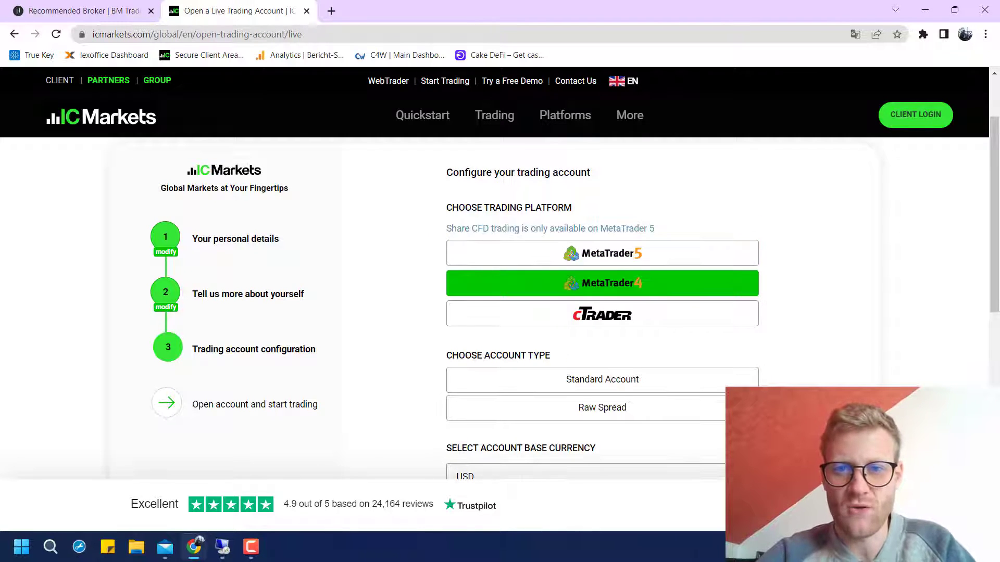
left_click(602, 253)
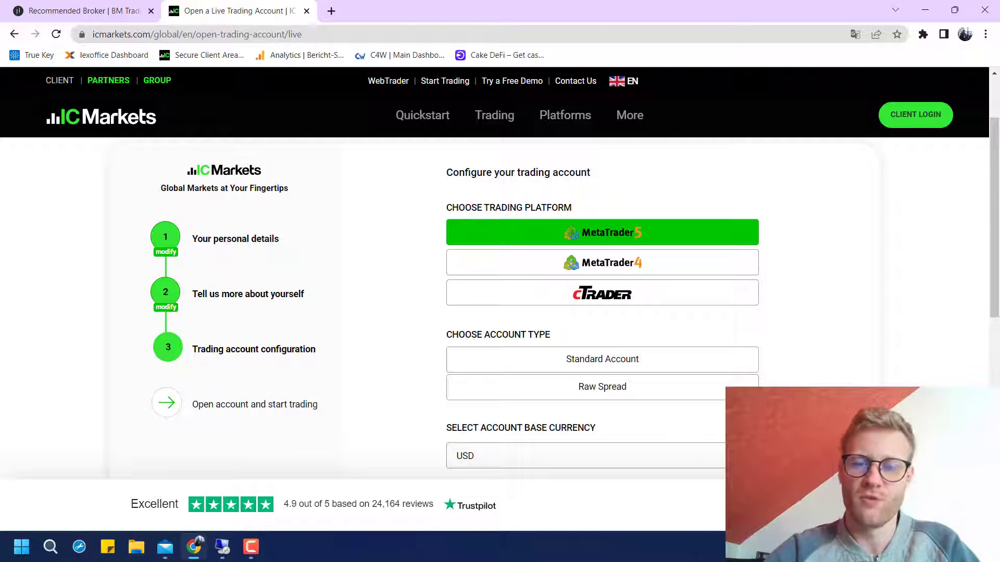
scroll(495, 307, "down", 1)
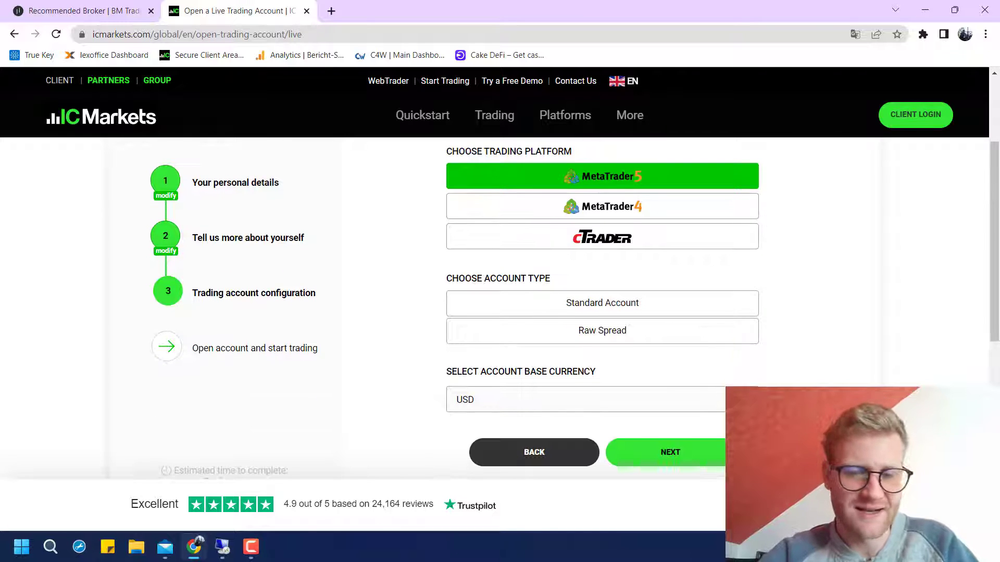
triple_click(498, 278)
left_click(497, 278)
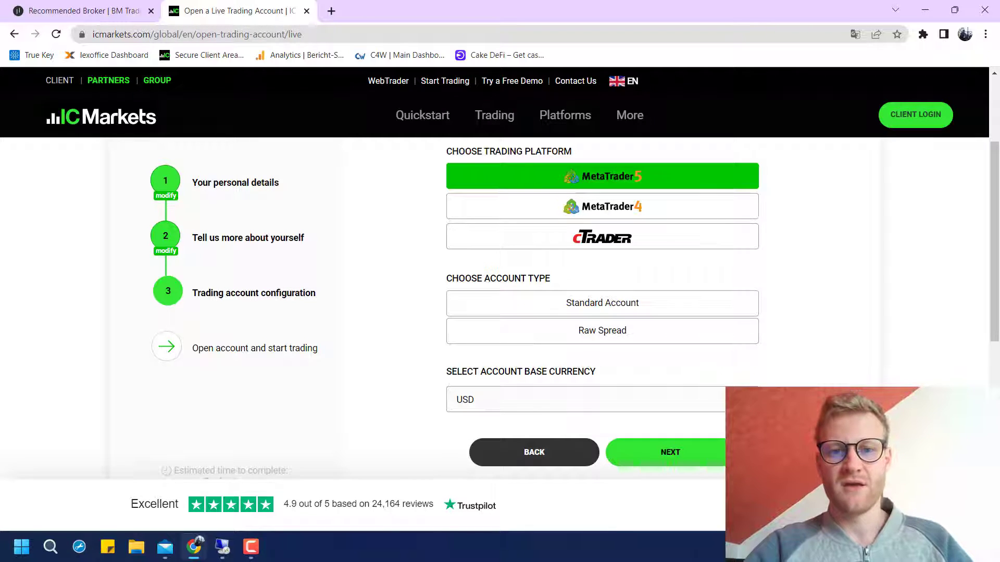
triple_click(521, 371)
left_click(521, 372)
triple_click(506, 279)
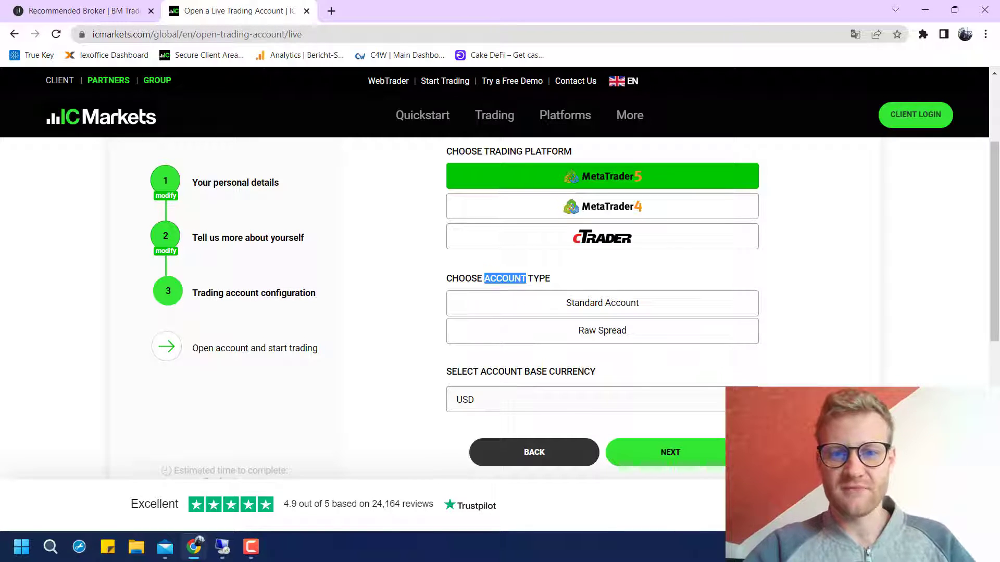
left_click(506, 278)
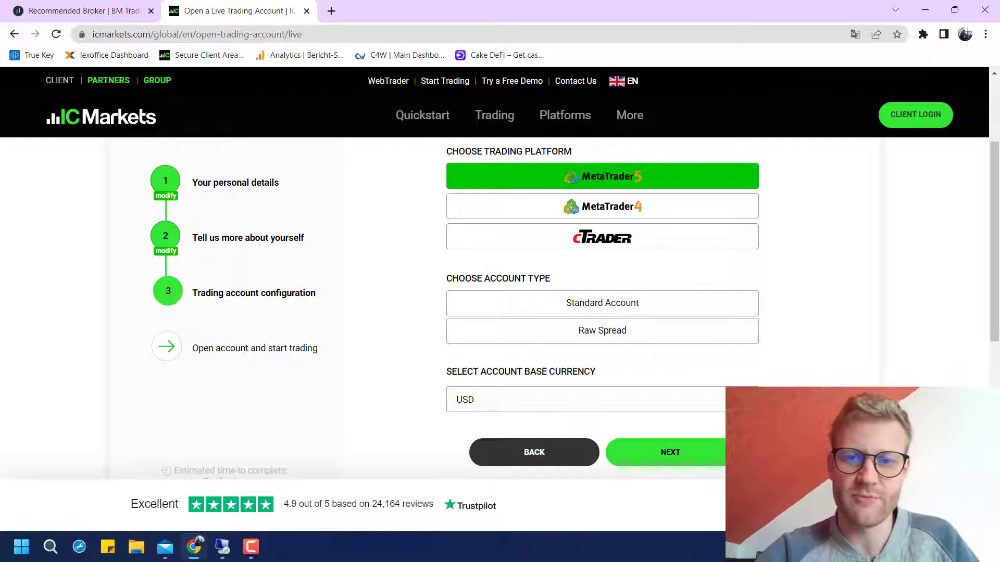
Set EUR as base currency and Raw Spread as account type, then continue
scroll(602, 312, "down", 1)
left_click(602, 352)
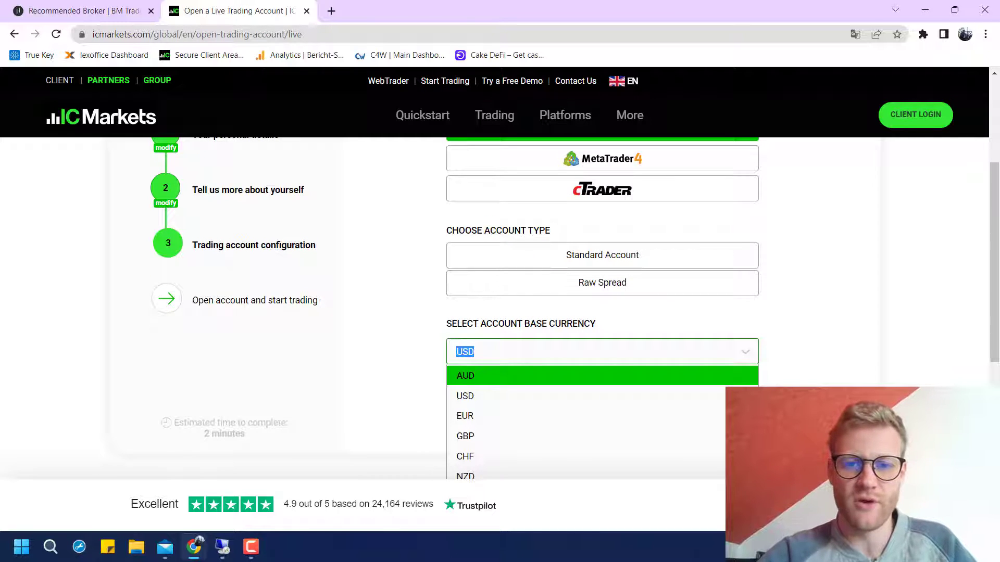
key("Down")
key("Down")
key("Return")
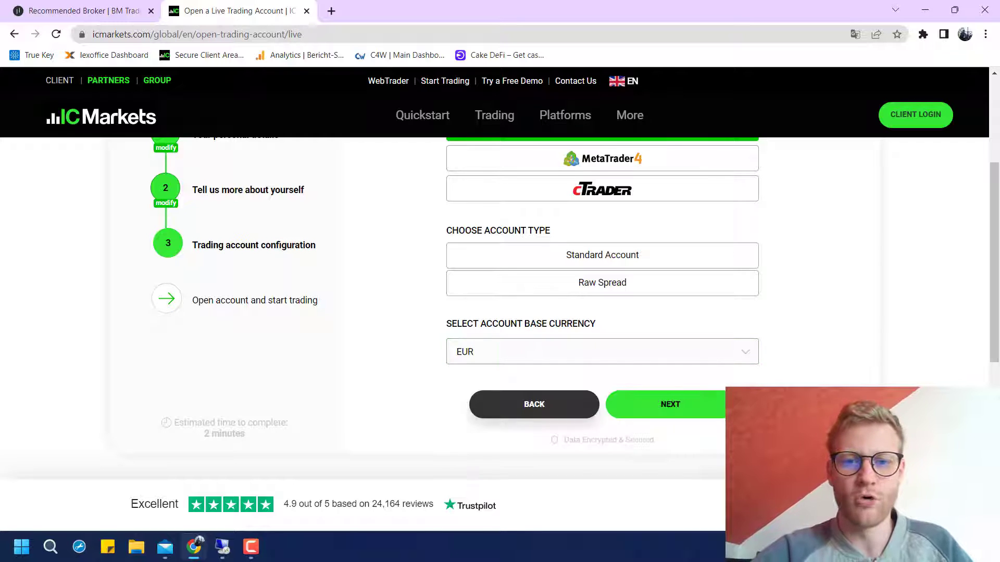
scroll(500, 260, "up", 5)
scroll(500, 260, "down", 4)
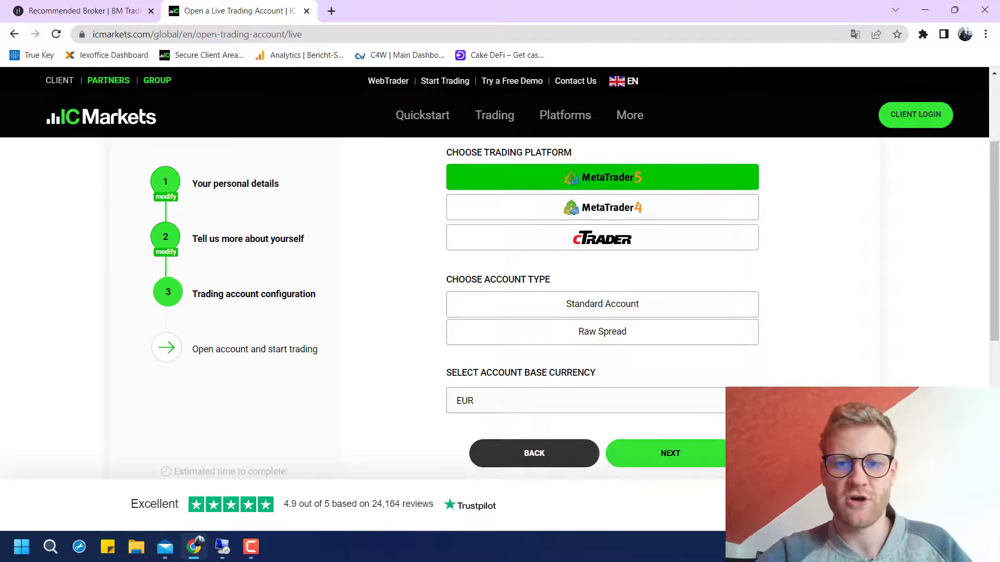
left_click(719, 453)
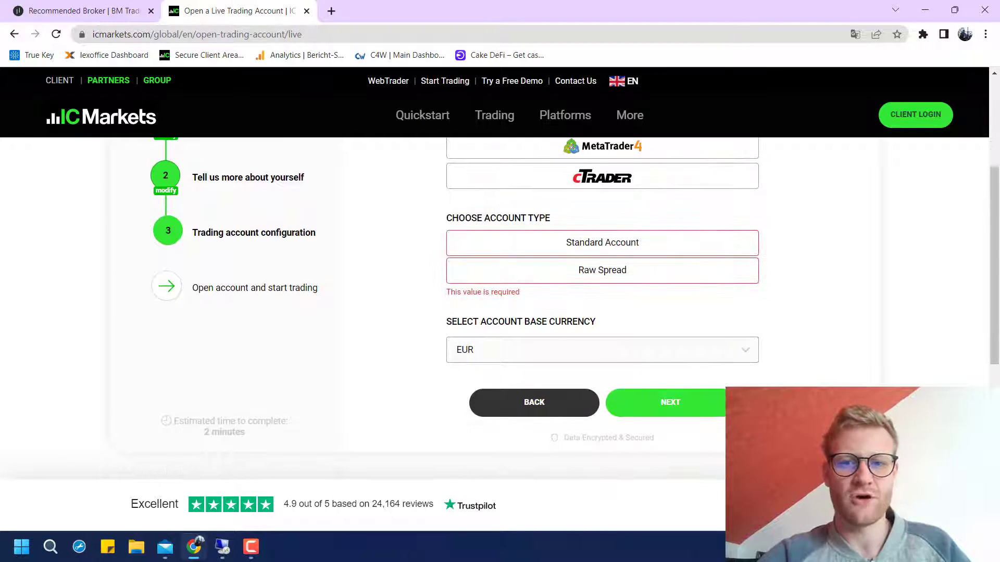
left_click(602, 270)
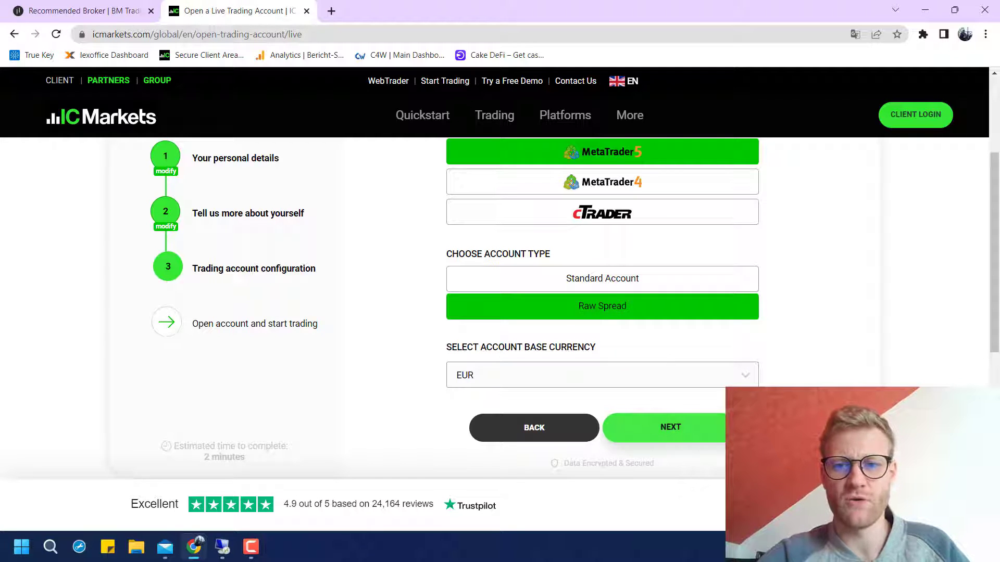
left_click(671, 427)
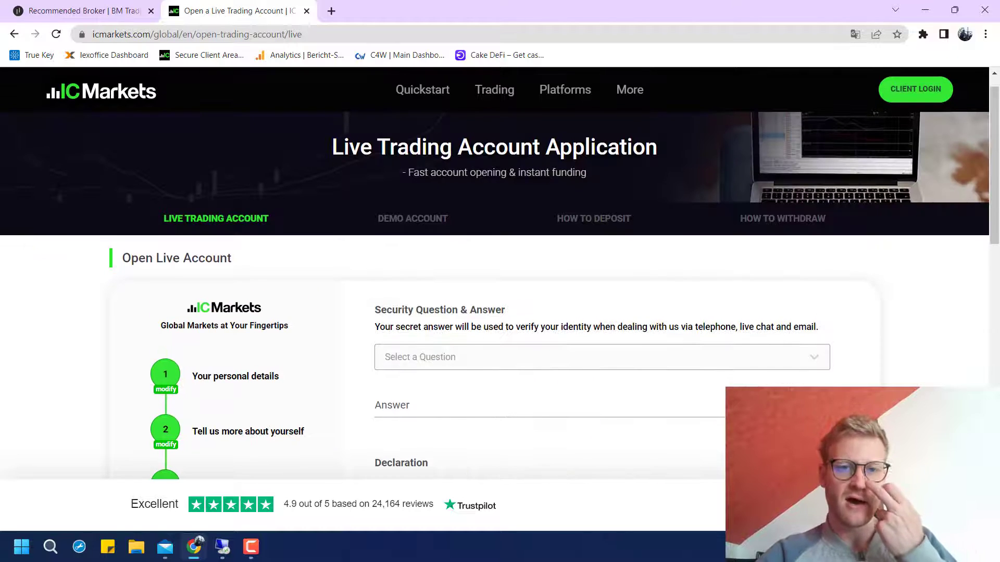
Choose a security question from the list
left_click(599, 357)
scroll(599, 401, "down", 1)
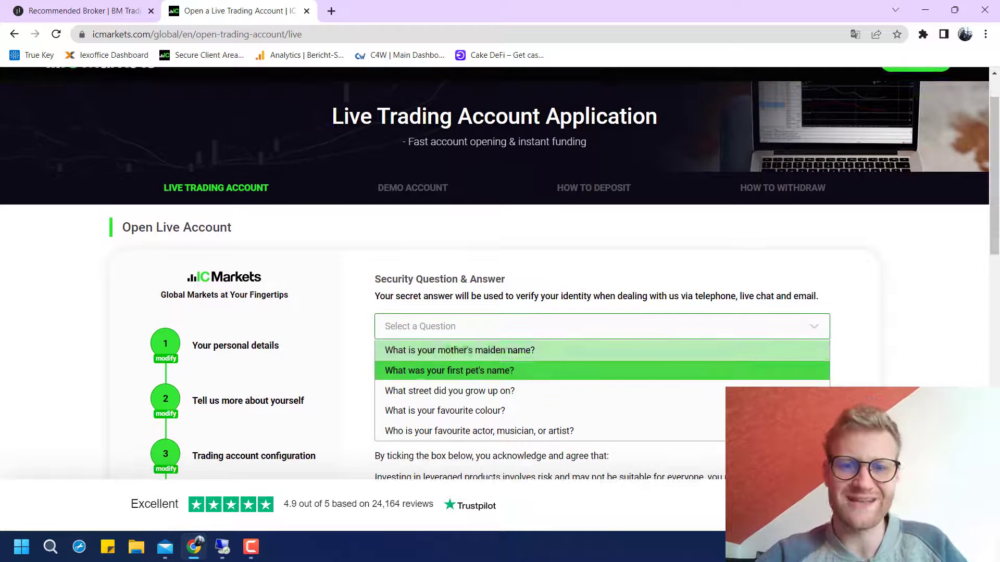
left_click(450, 371)
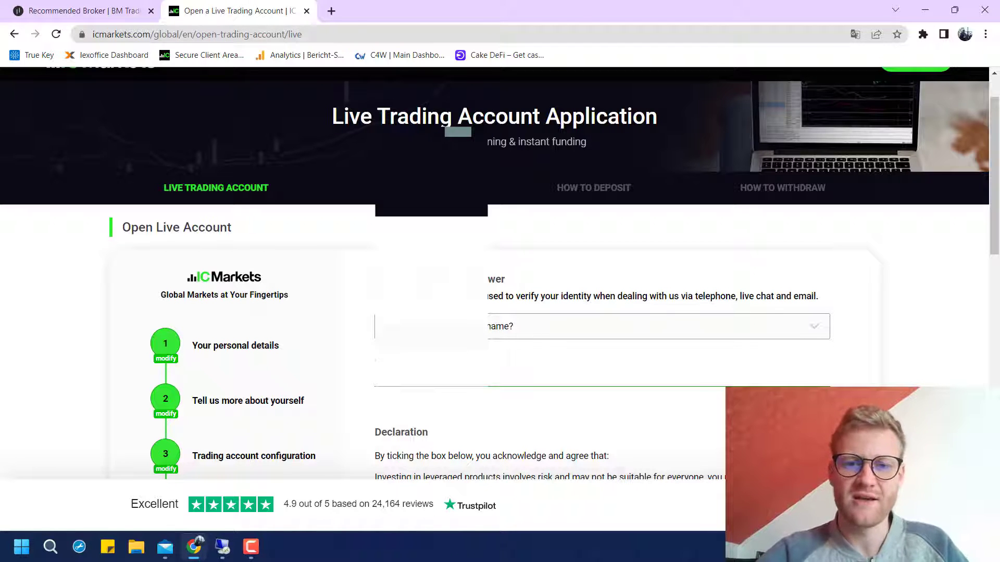
Tick the 'I have read and agree' declaration checkbox
scroll(303, 156, "down", 5)
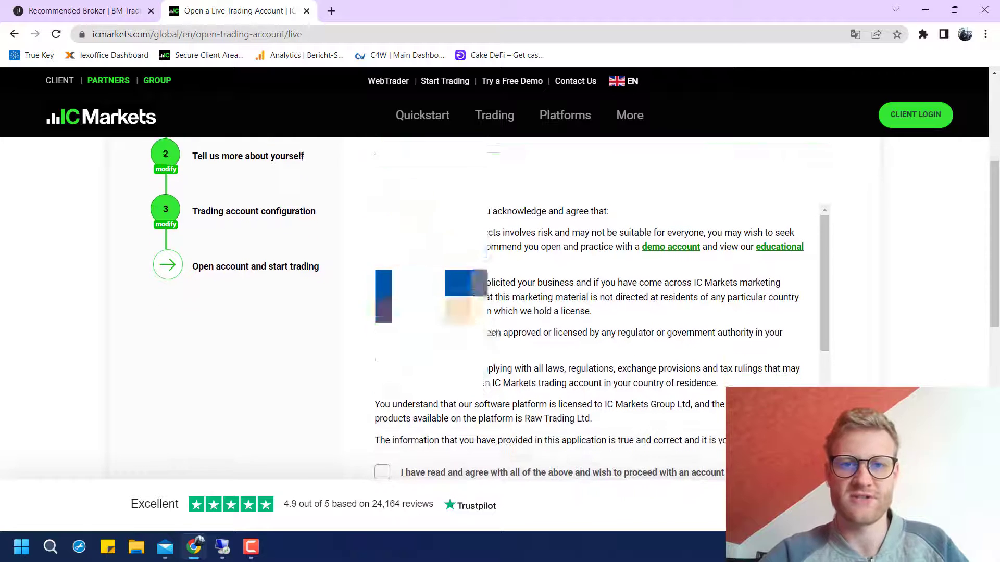
scroll(302, 156, "down", 2)
scroll(594, 234, "down", 3)
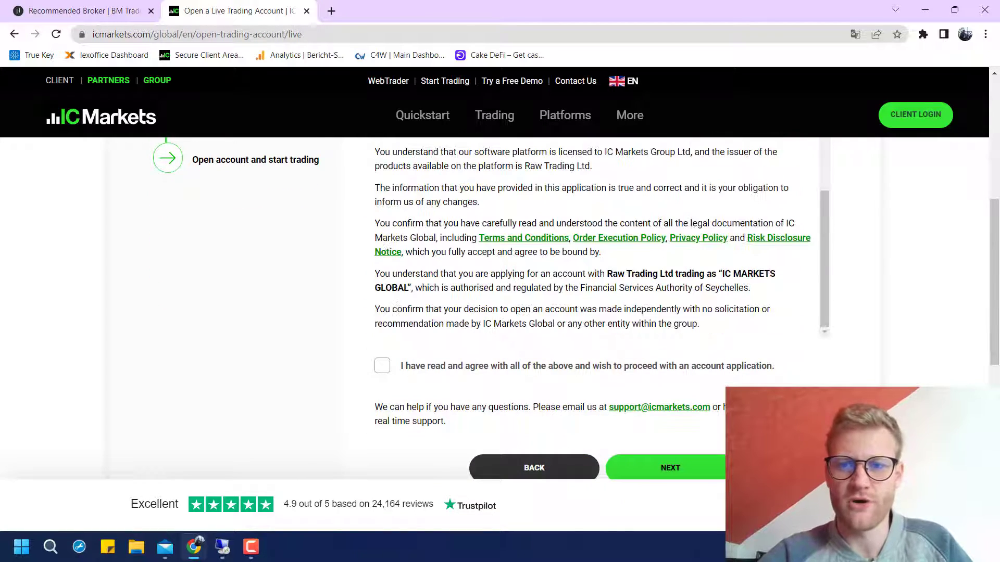
left_click(382, 365)
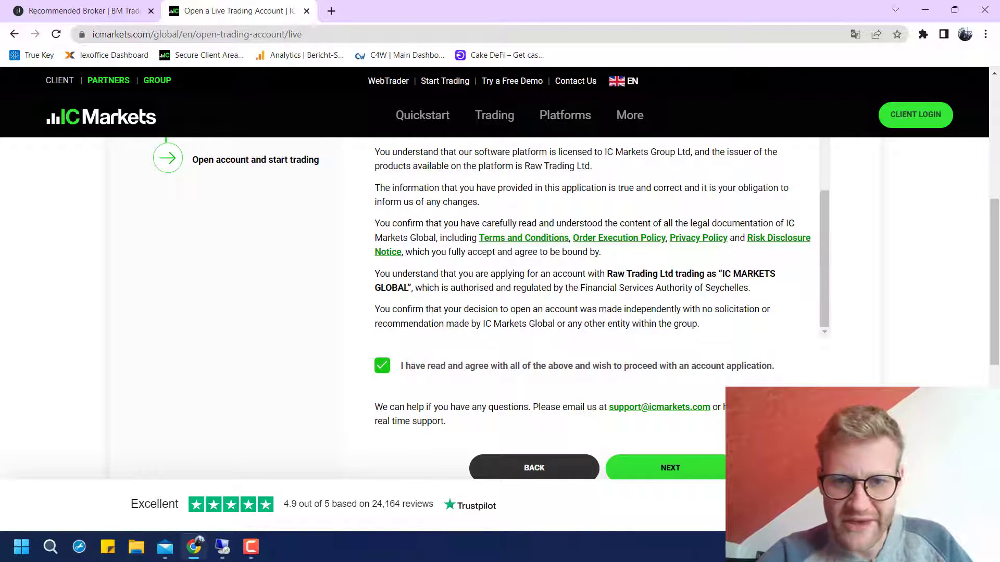
scroll(594, 238, "up", 2)
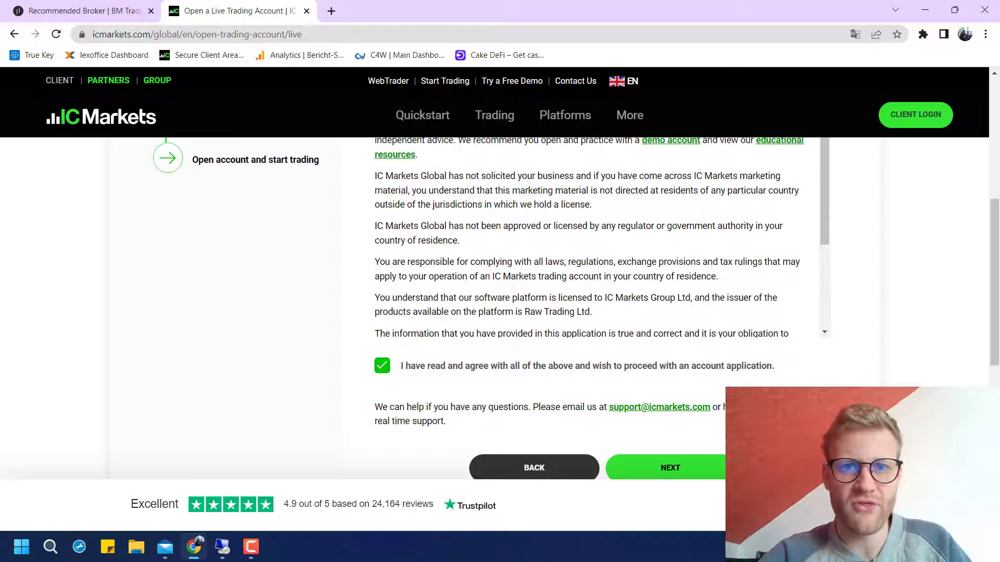
scroll(576, 308, "up", 2)
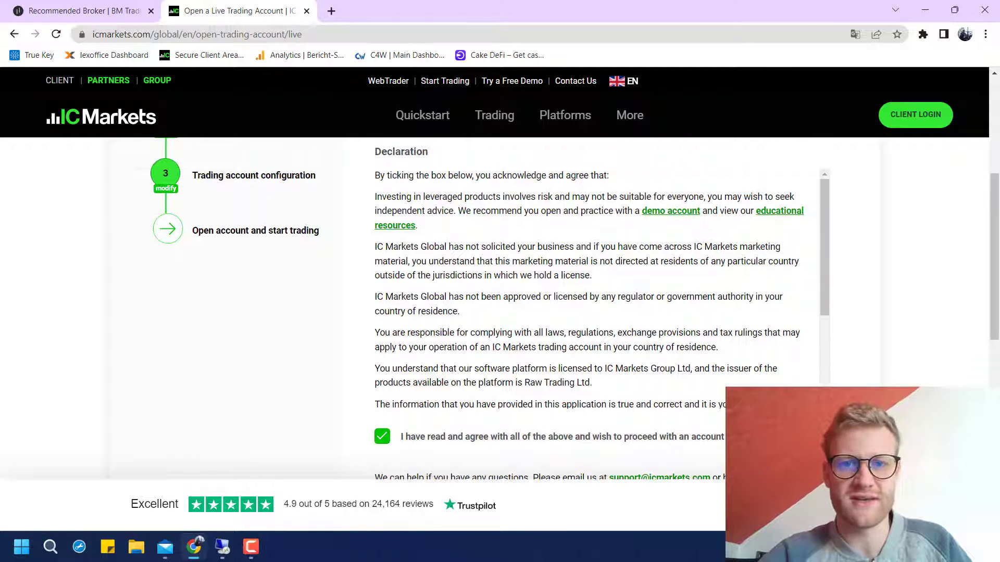
scroll(575, 310, "up", 1)
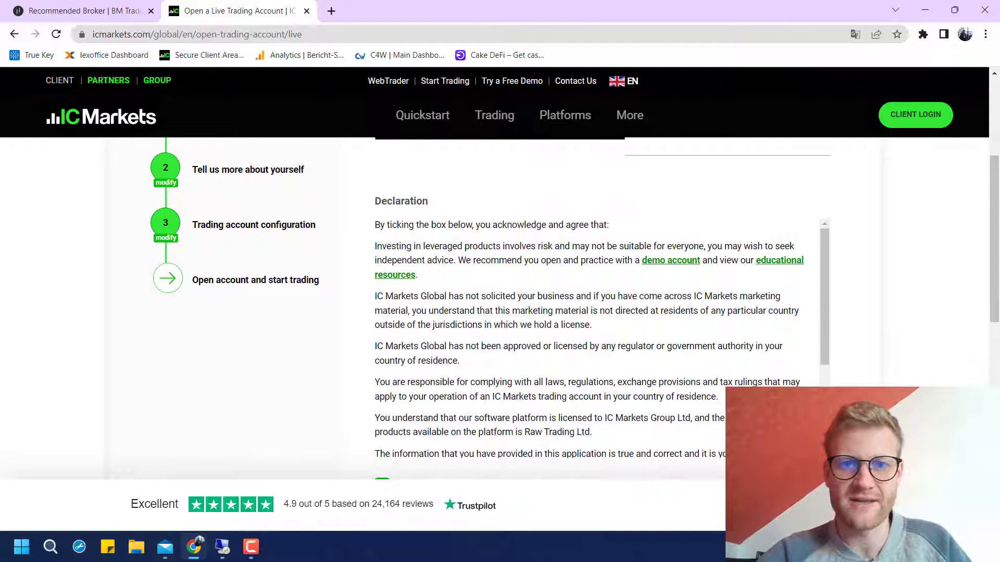
scroll(598, 312, "down", 4)
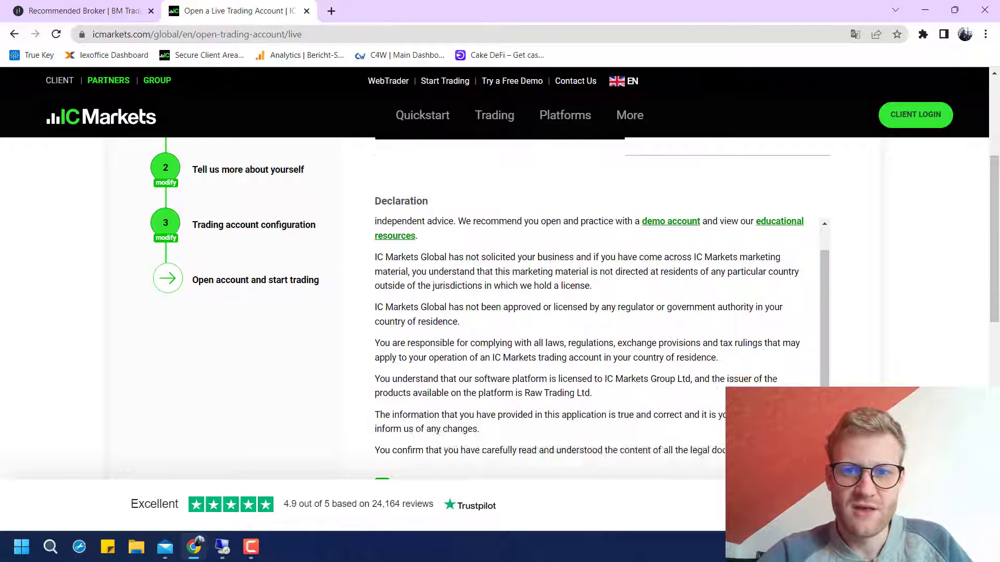
scroll(599, 312, "down", 2)
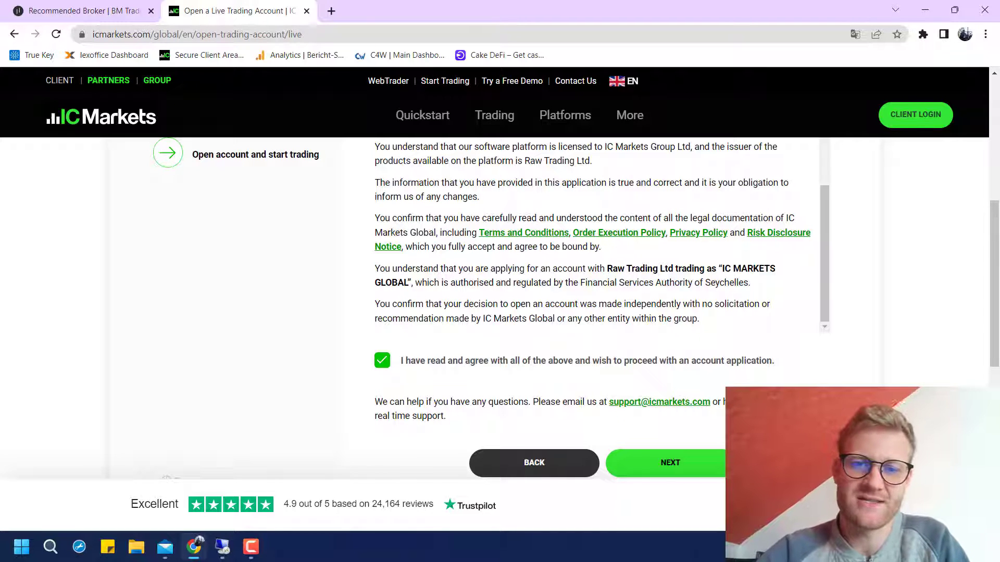
scroll(670, 380, "down", 2)
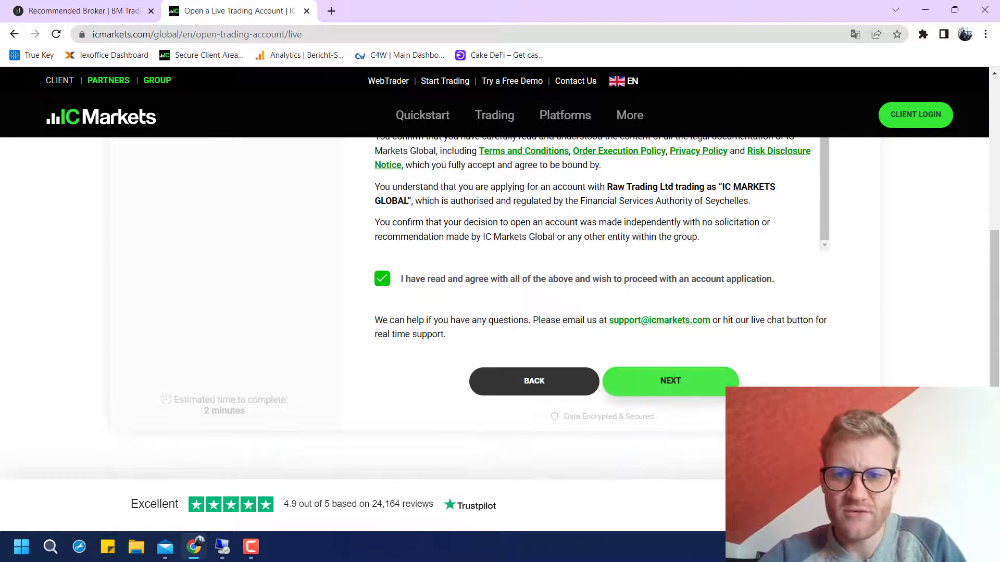
Submit the application, retry after Registration Failed, and re-enter the applicant's first and last name
left_click(670, 381)
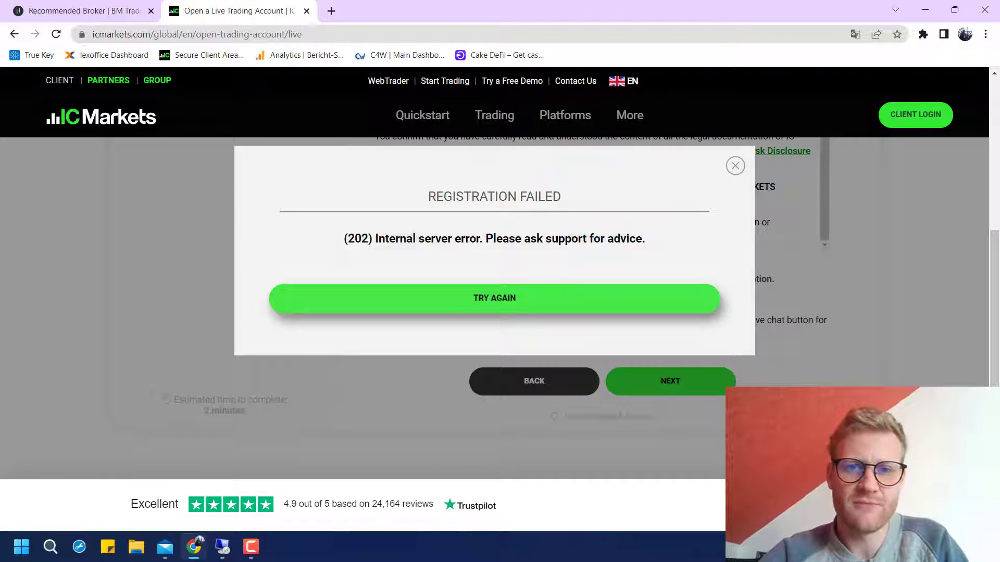
left_click(494, 298)
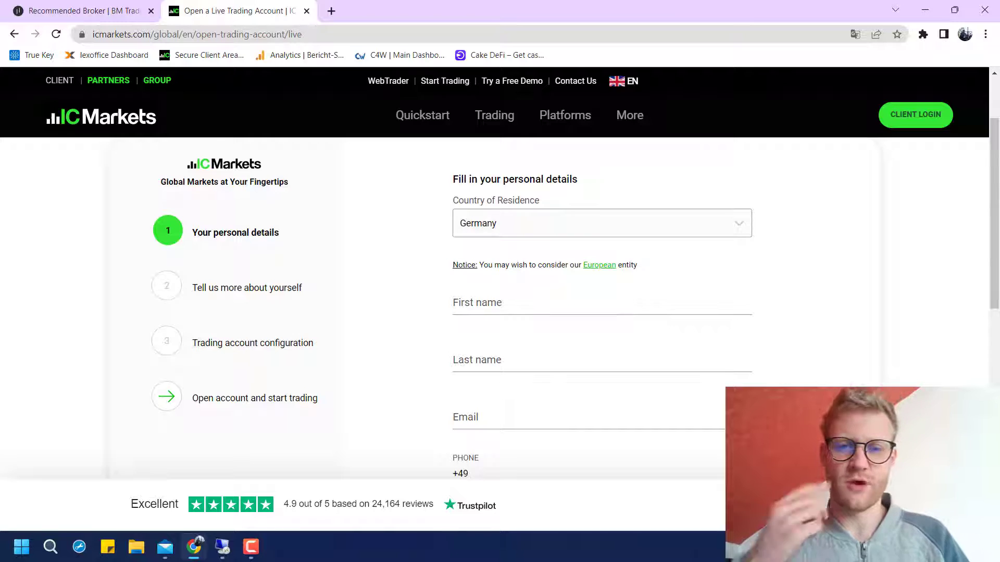
left_click(602, 303)
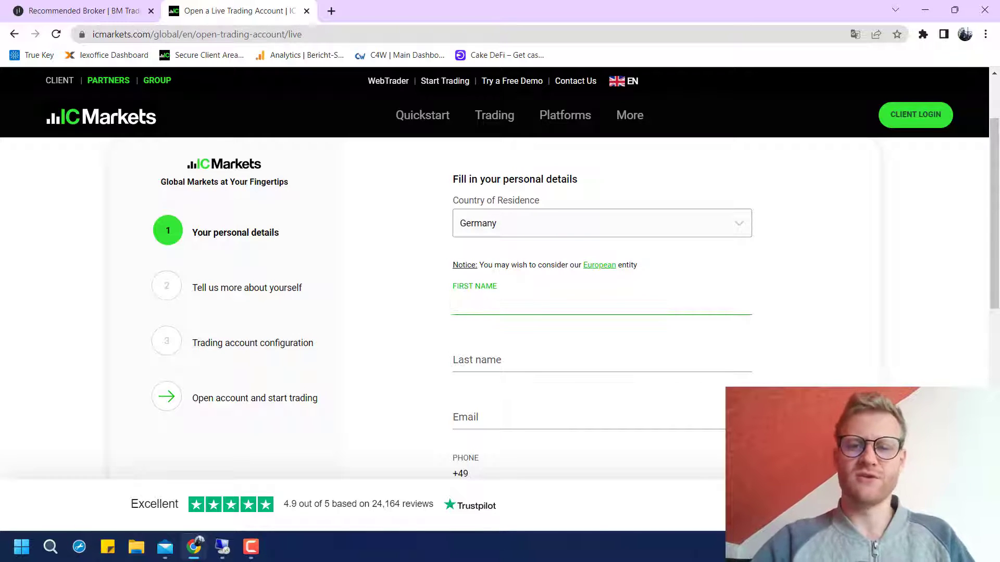
type("Robi")
key("BackSpace")
key("BackSpace")
key("BackSpace")
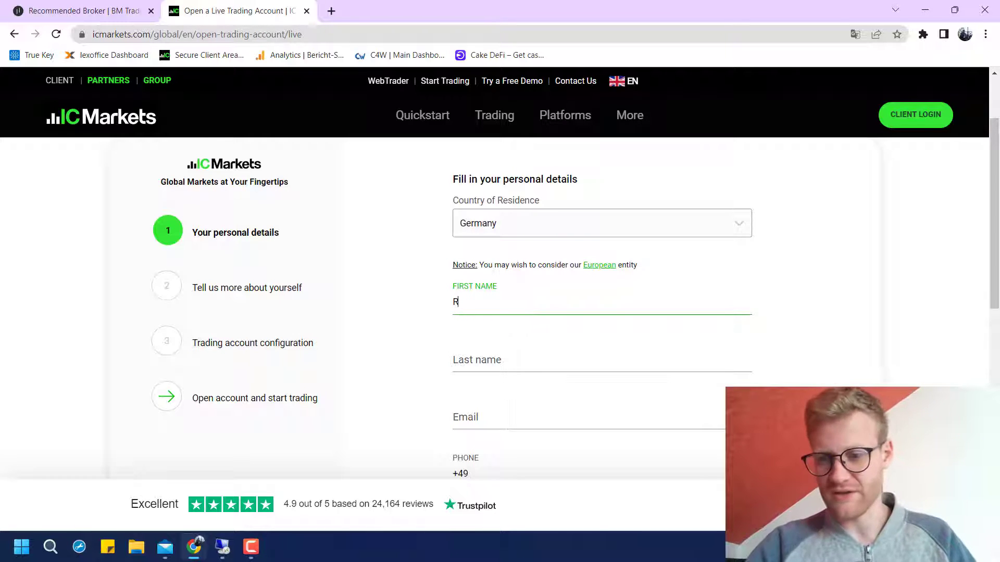
type("ené")
key("Tab")
type("B")
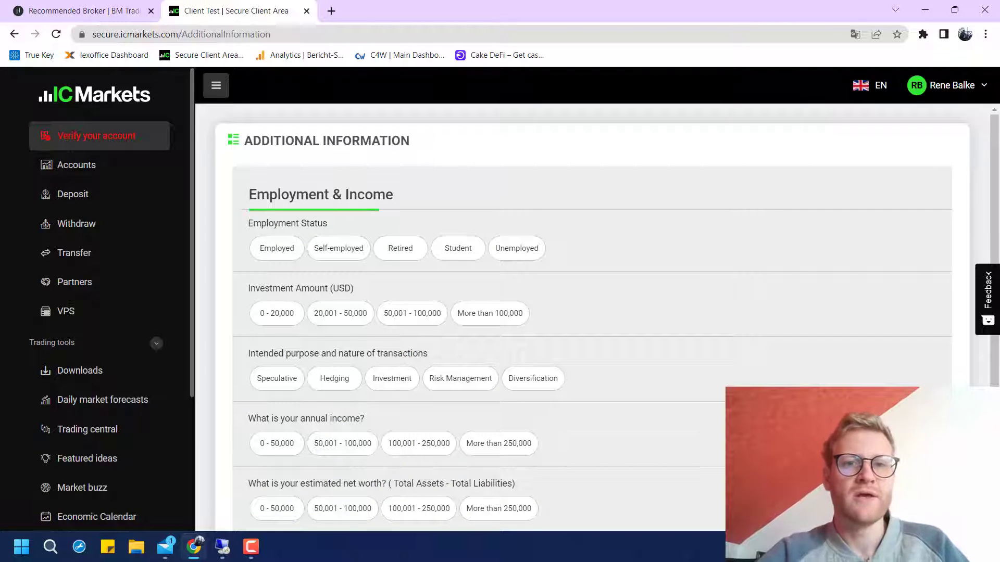
Set employment to Self-employed, investment to 0 - 20,000 and purpose to Speculative
scroll(592, 313, "down", 4)
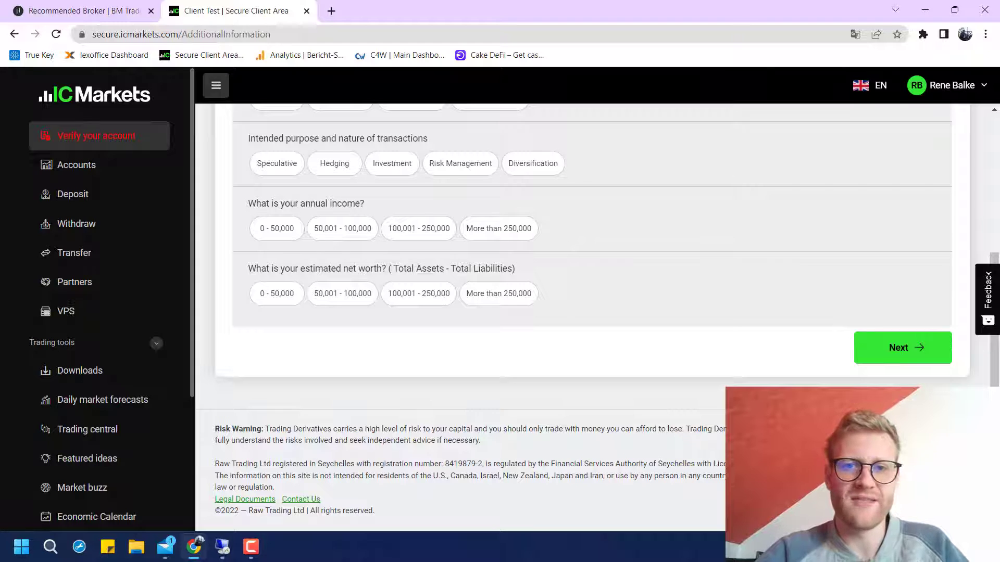
left_click(953, 85)
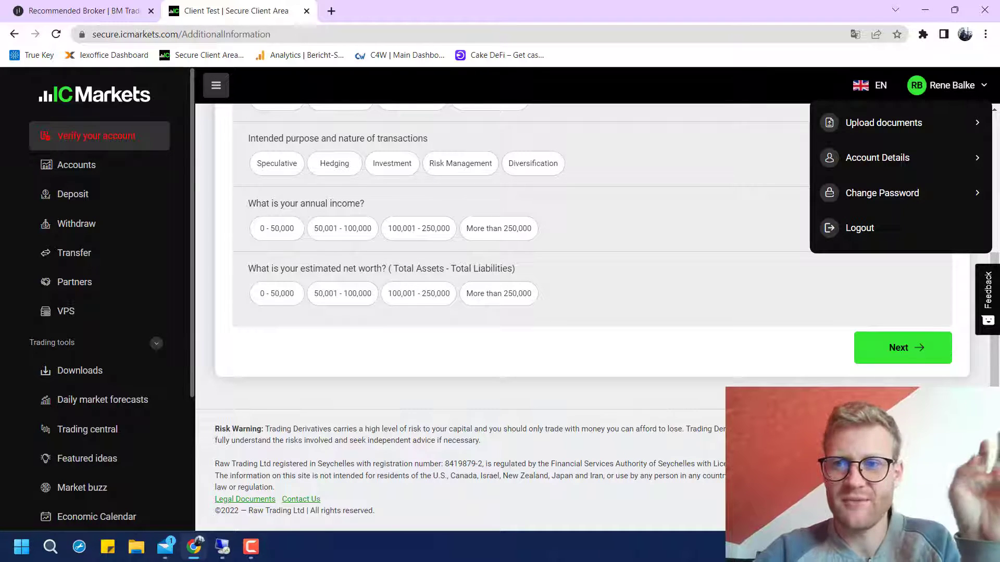
scroll(592, 313, "up", 4)
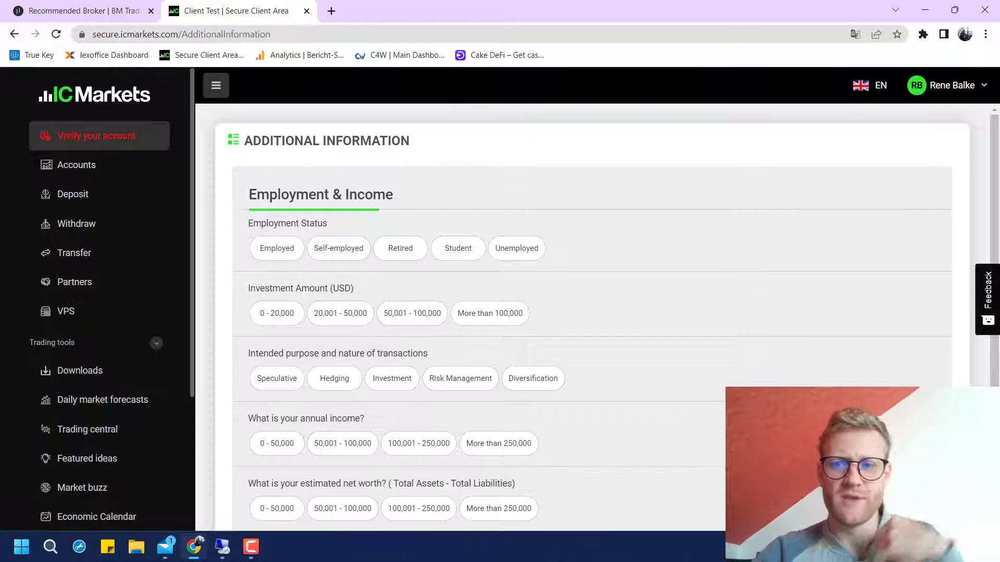
scroll(499, 370, "down", 2)
left_click(499, 371)
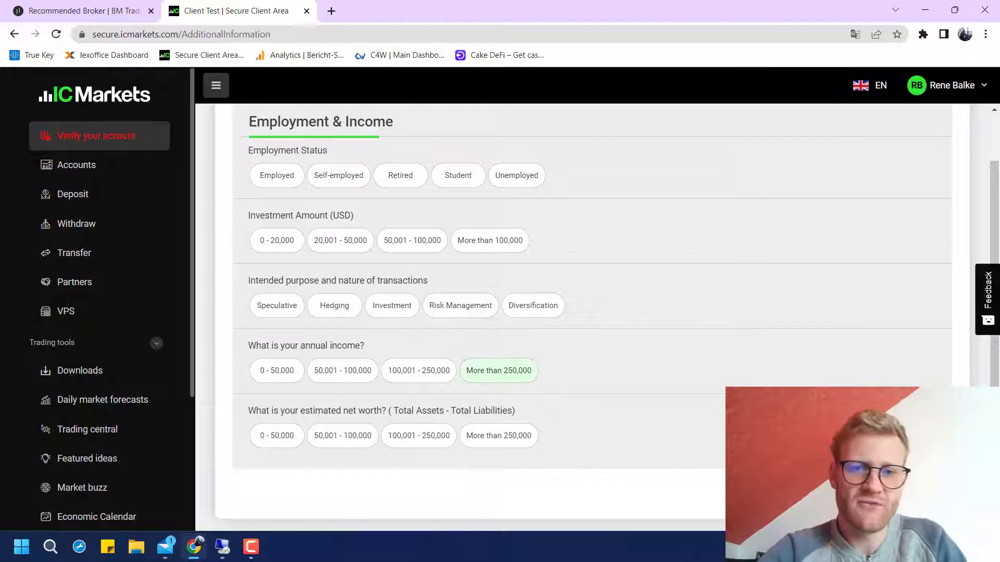
scroll(593, 313, "up", 1)
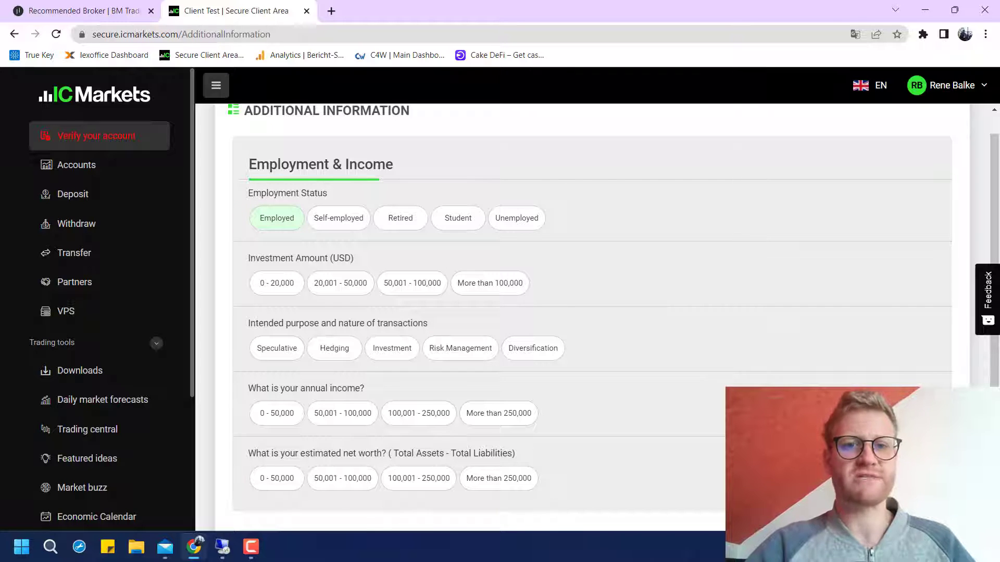
left_click(339, 218)
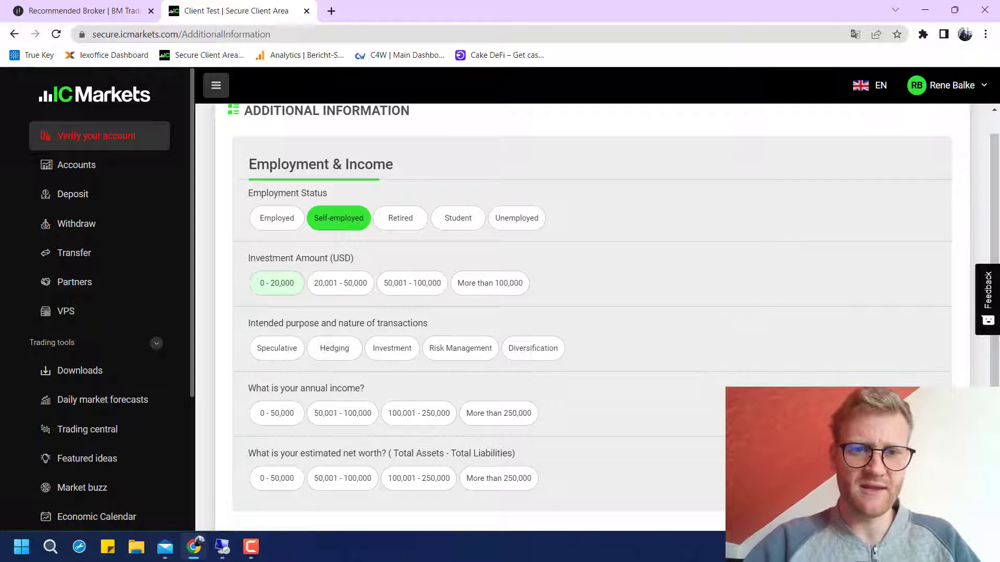
left_click(276, 283)
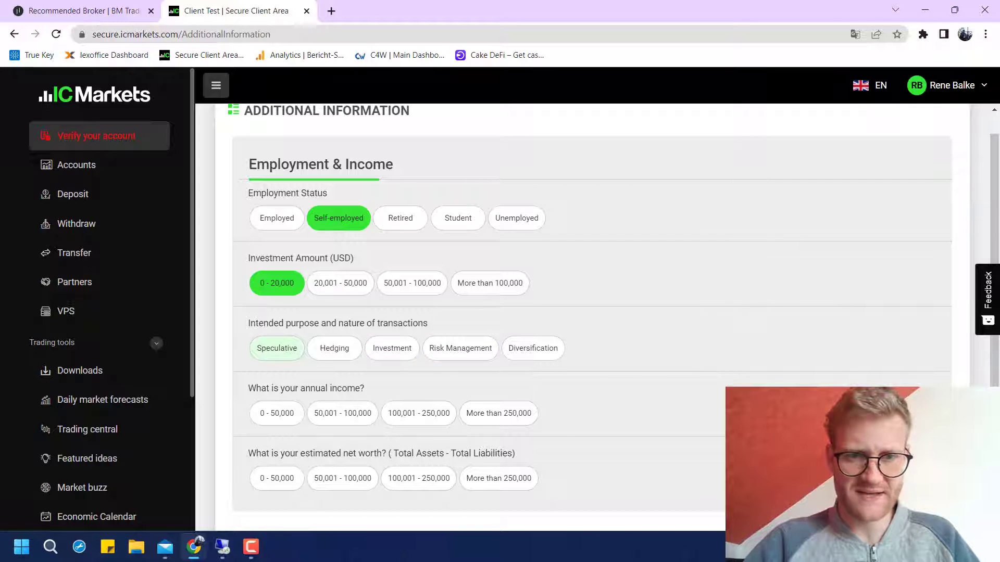
left_click(276, 348)
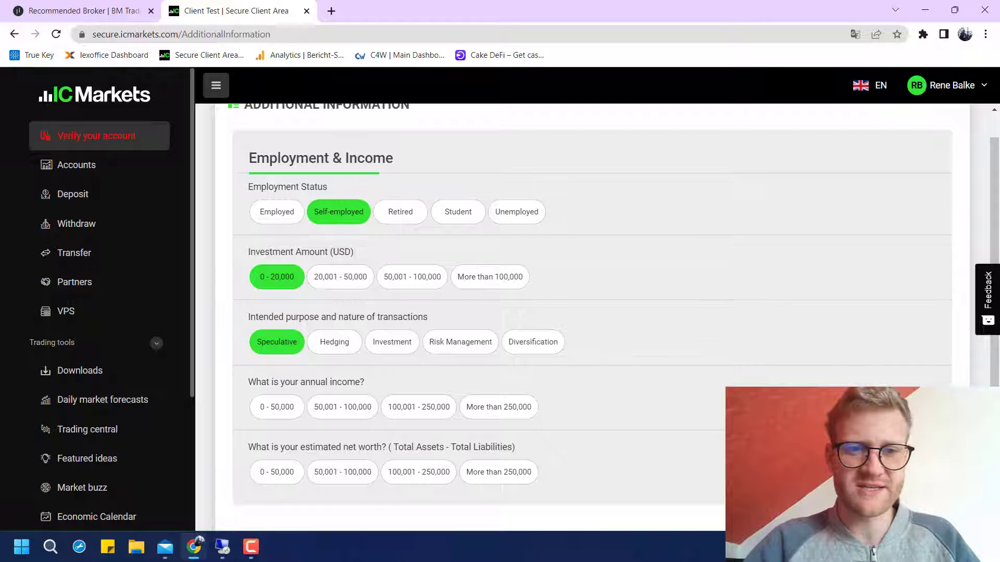
Set annual income to 100,001 - 250,000 and net worth to More than 250,000
scroll(589, 307, "down", 1)
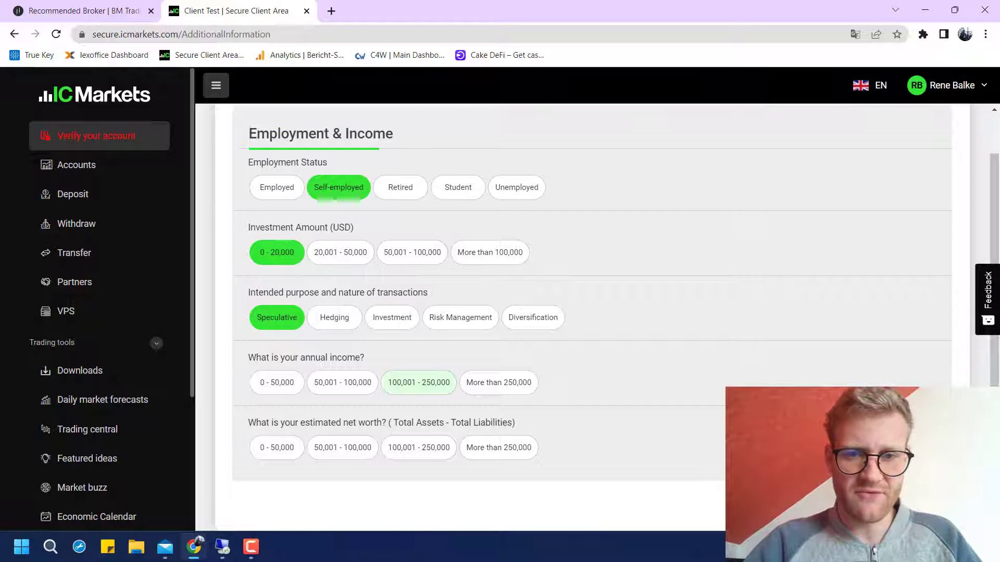
left_click(419, 383)
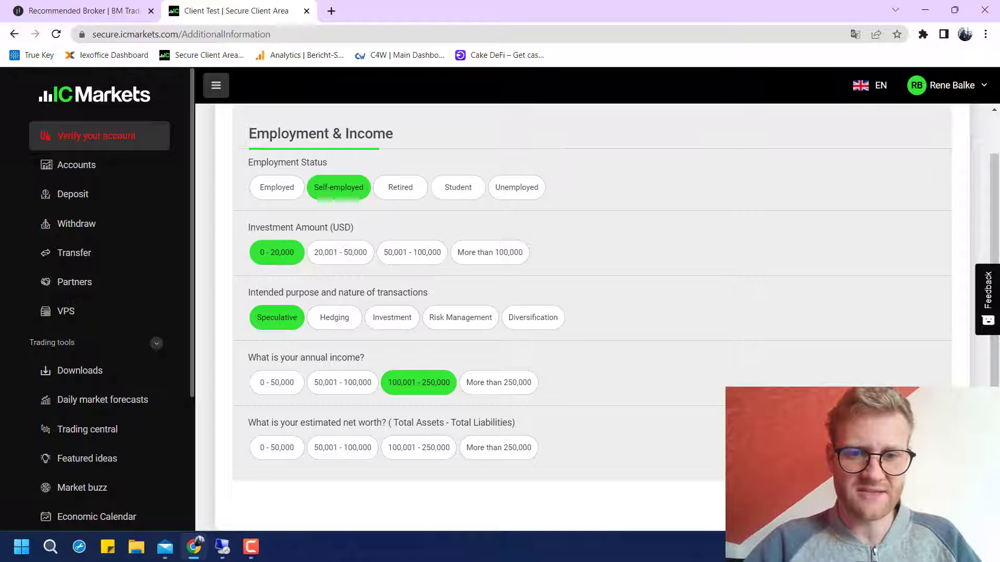
left_click(499, 447)
scroll(498, 447, "down", 2)
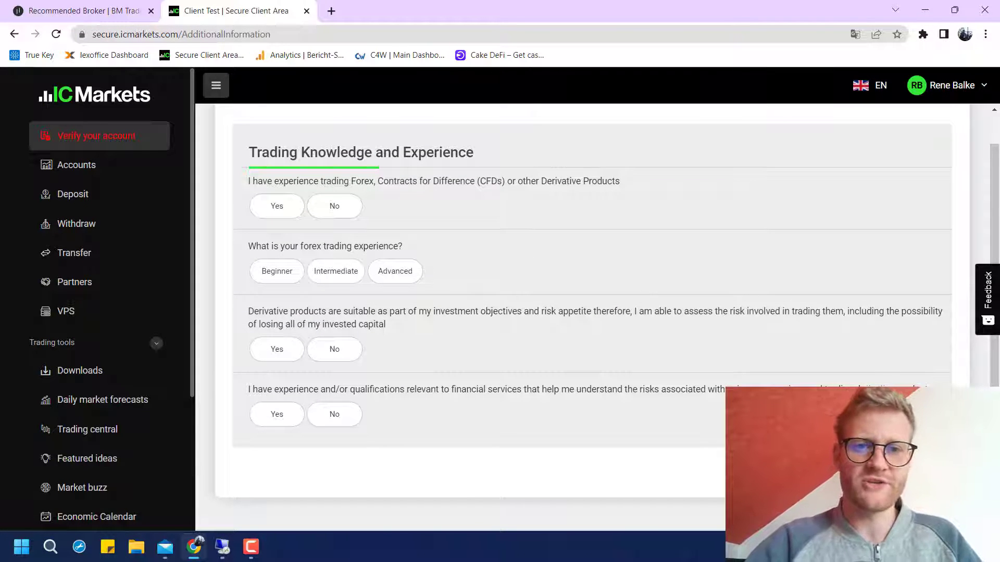
Answer Yes to Forex/CFD experience, rate experience Advanced, answer Yes twice more, and submit
left_click(277, 206)
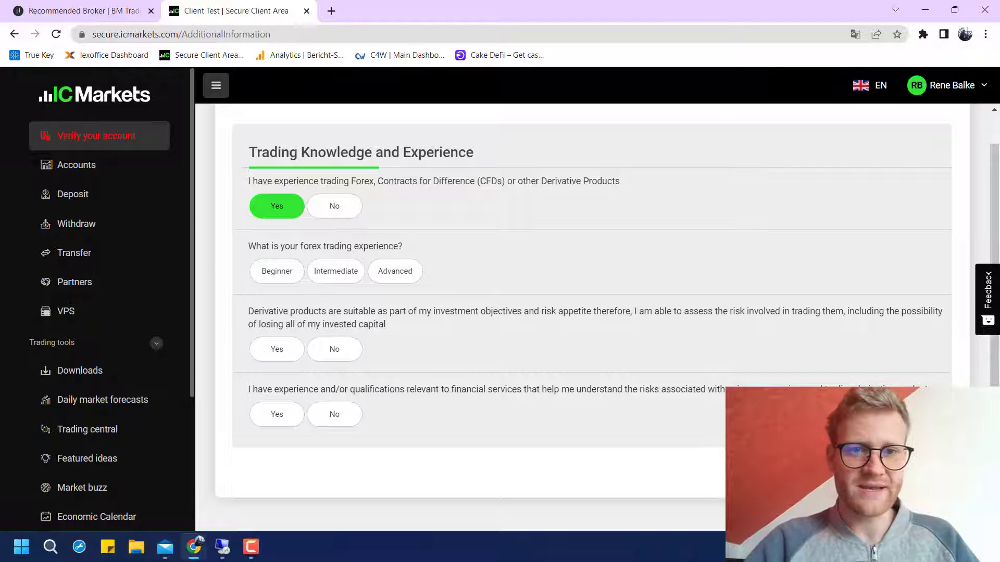
left_click(395, 271)
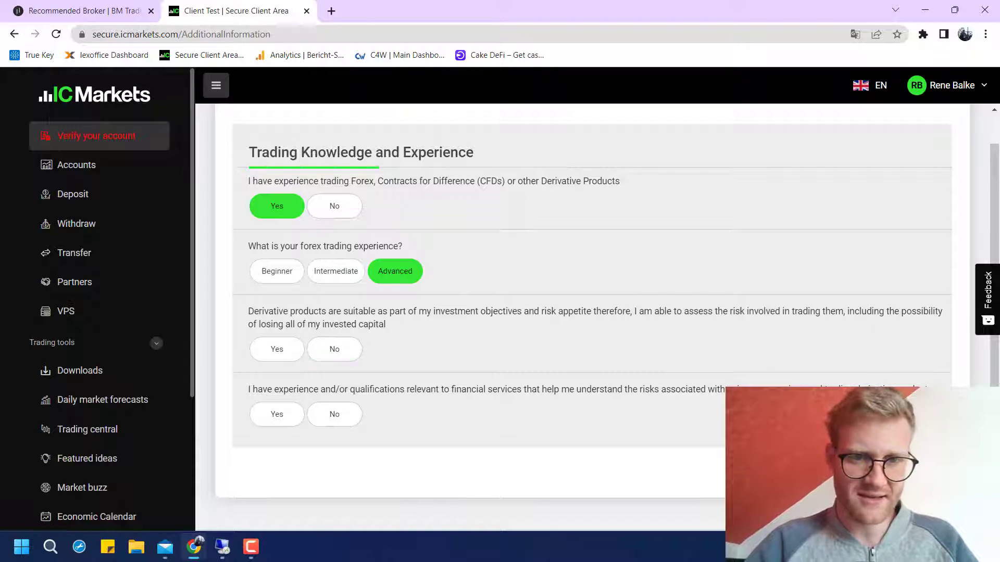
left_click(276, 349)
left_click_drag(250, 313, 336, 350)
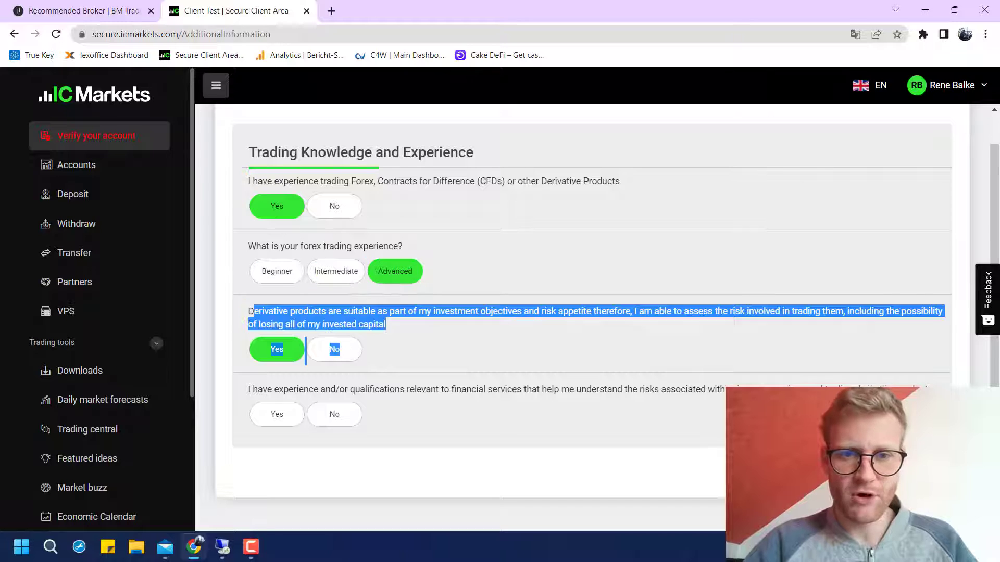
left_click(292, 323)
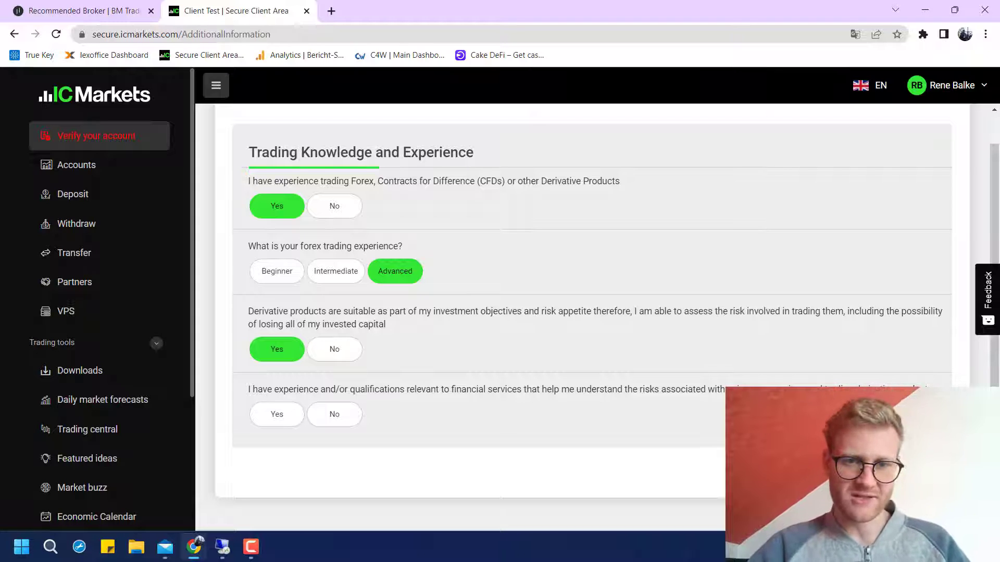
left_click(276, 414)
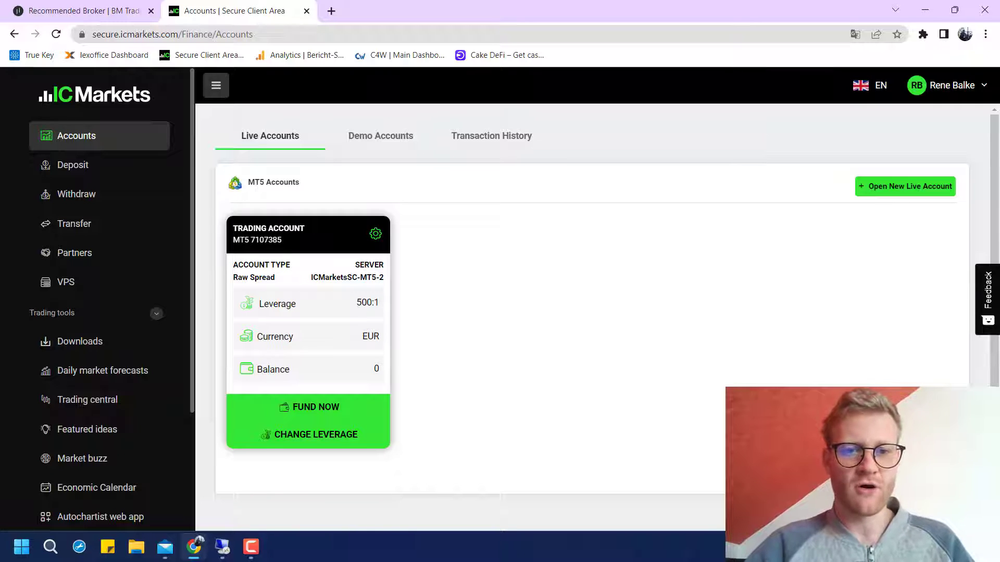
Reload the accounts page, then expand and collapse the PayPal deposit option
key("F5")
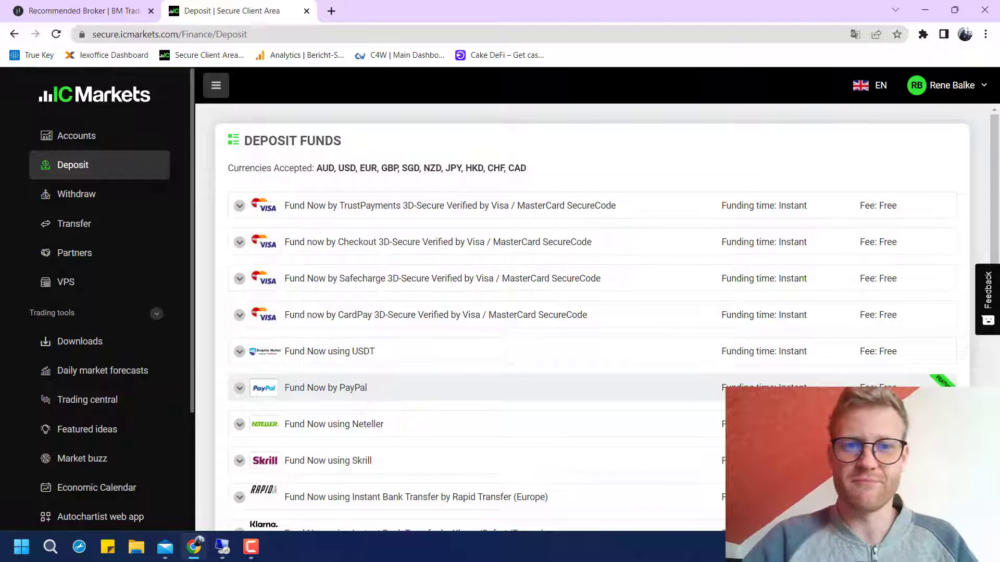
scroll(325, 387, "down", 3)
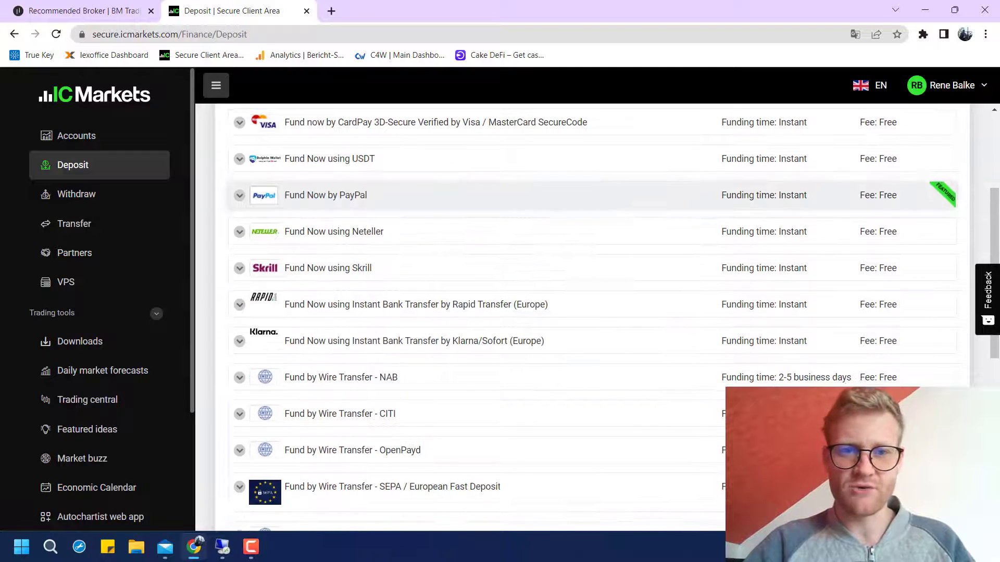
left_click(326, 195)
scroll(589, 312, "up", 3)
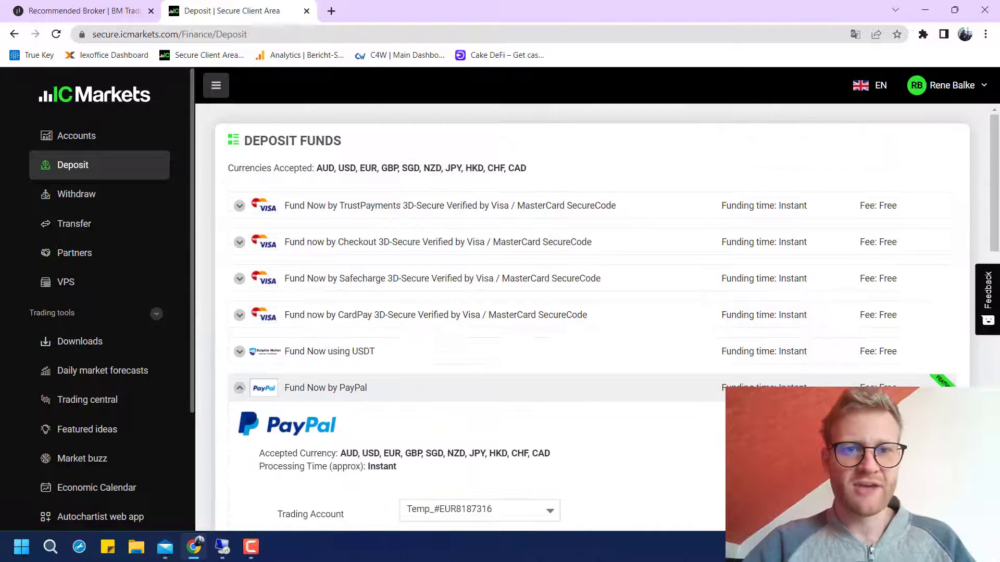
scroll(588, 313, "down", 12)
scroll(589, 313, "down", 5)
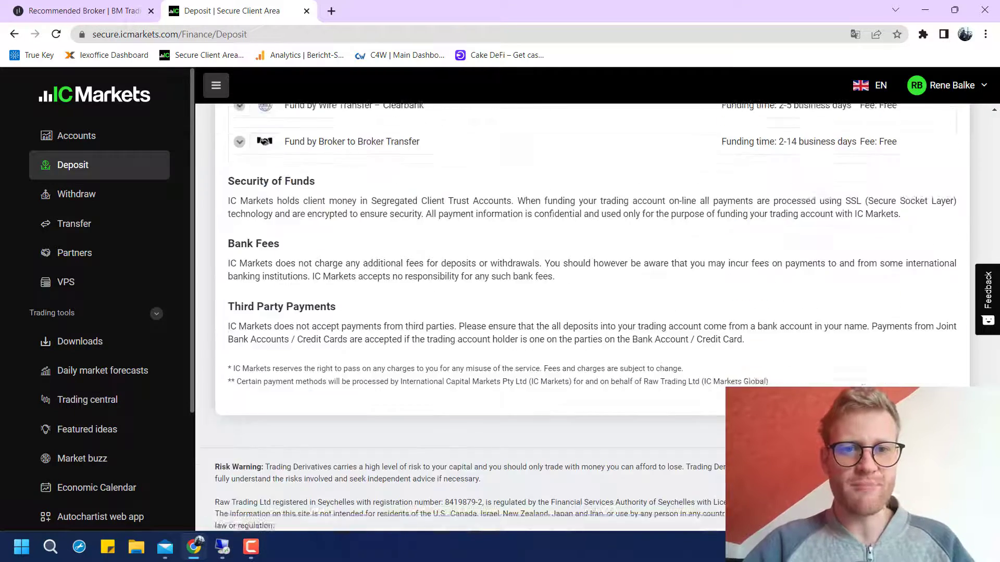
scroll(589, 312, "up", 15)
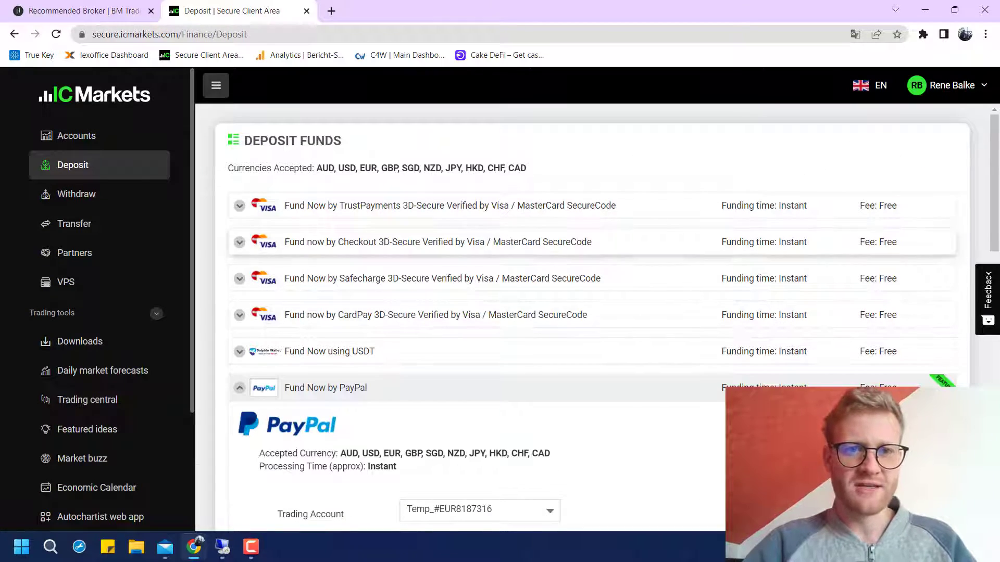
left_click(299, 387)
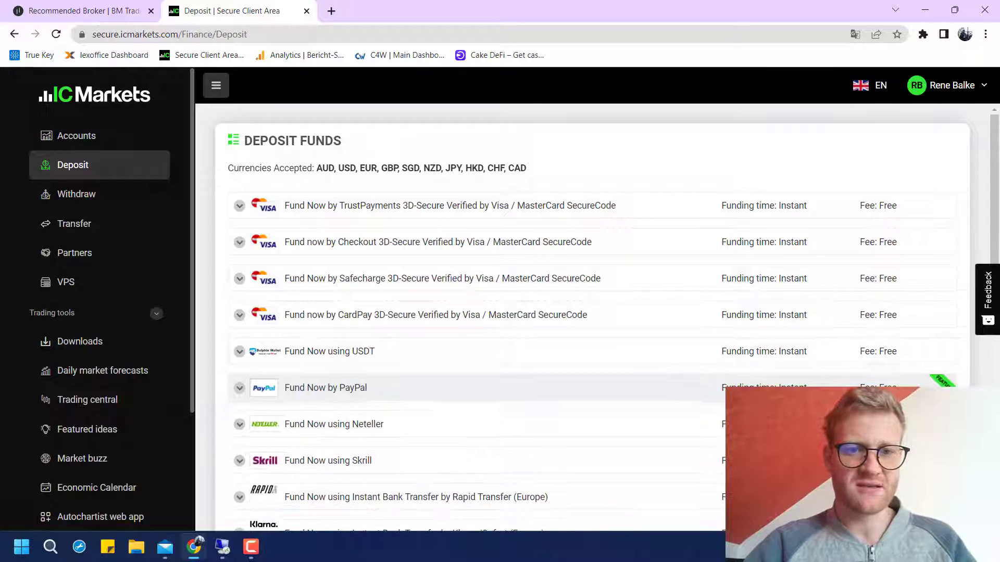
Check the PayPal form's Trading Account list, then go to the Accounts overview
scroll(589, 313, "down", 1)
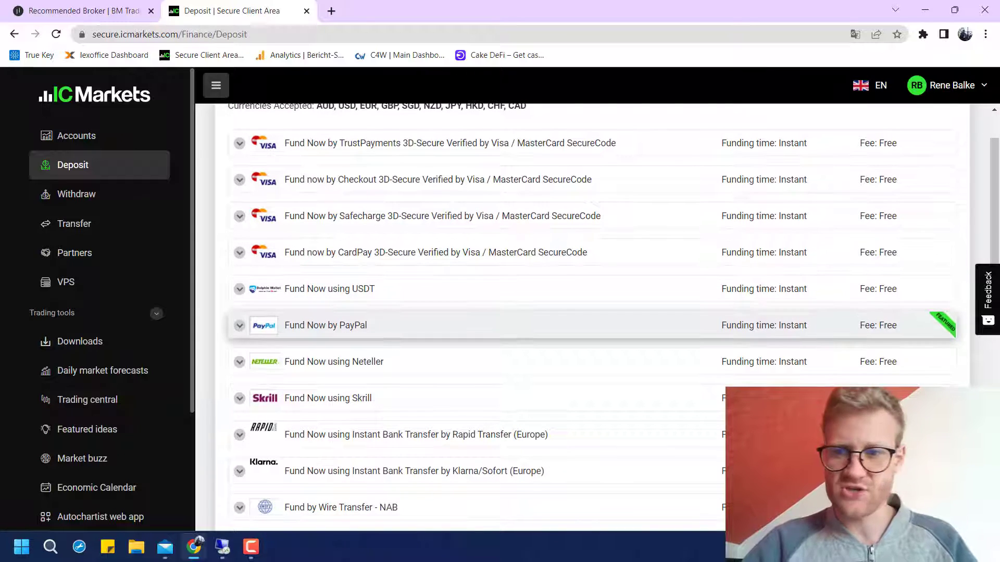
scroll(589, 313, "down", 2)
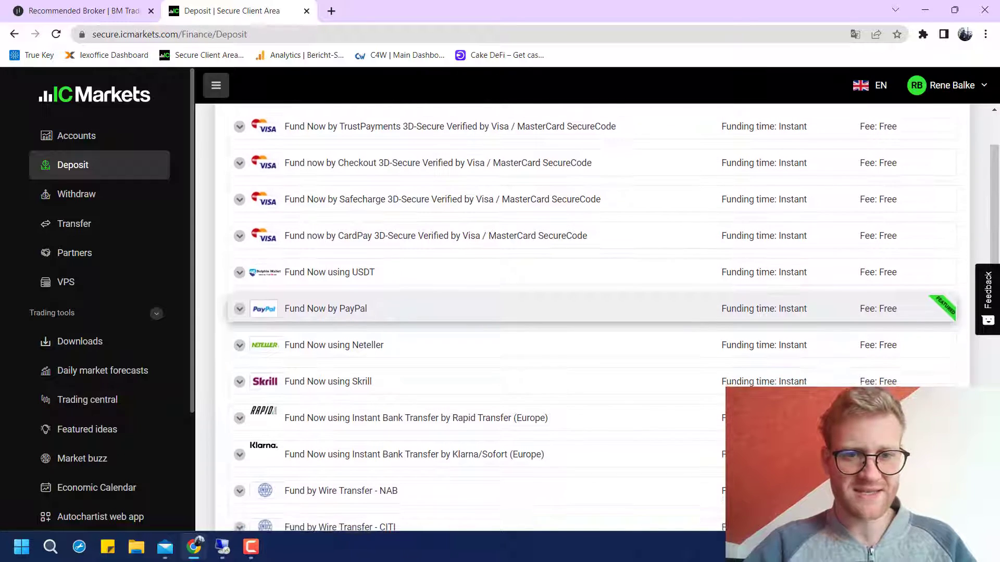
scroll(589, 312, "down", 1)
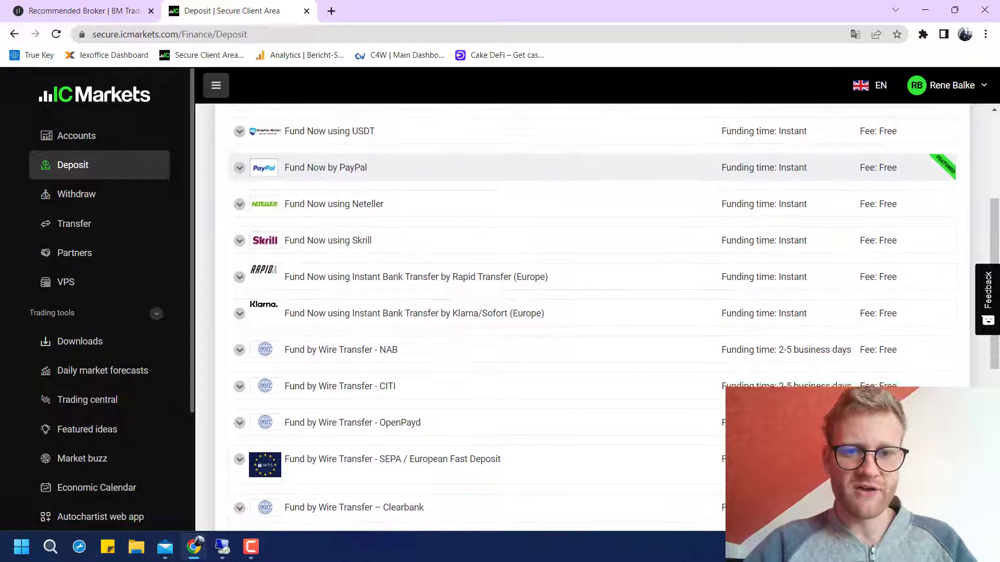
scroll(588, 312, "down", 1)
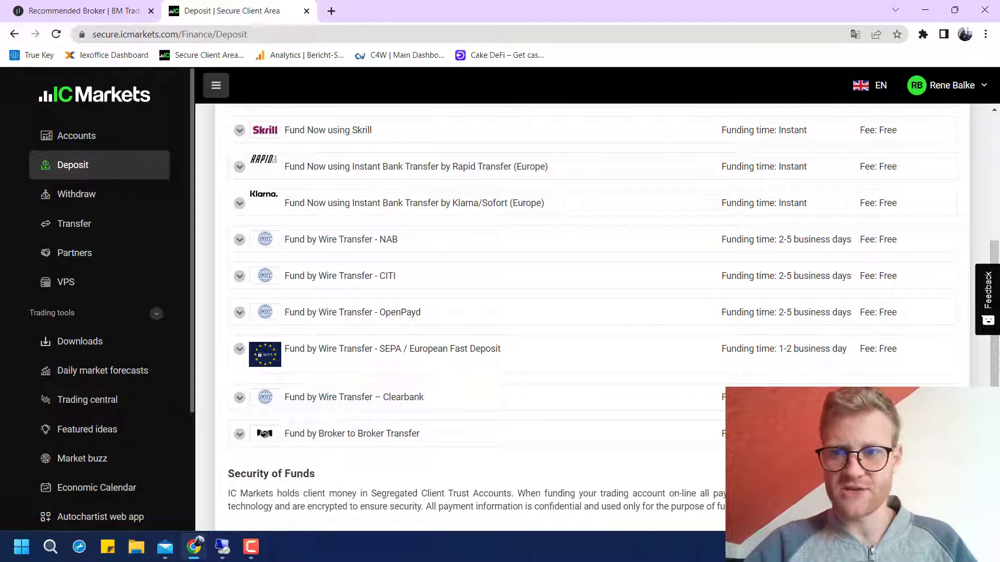
scroll(588, 252, "up", 3)
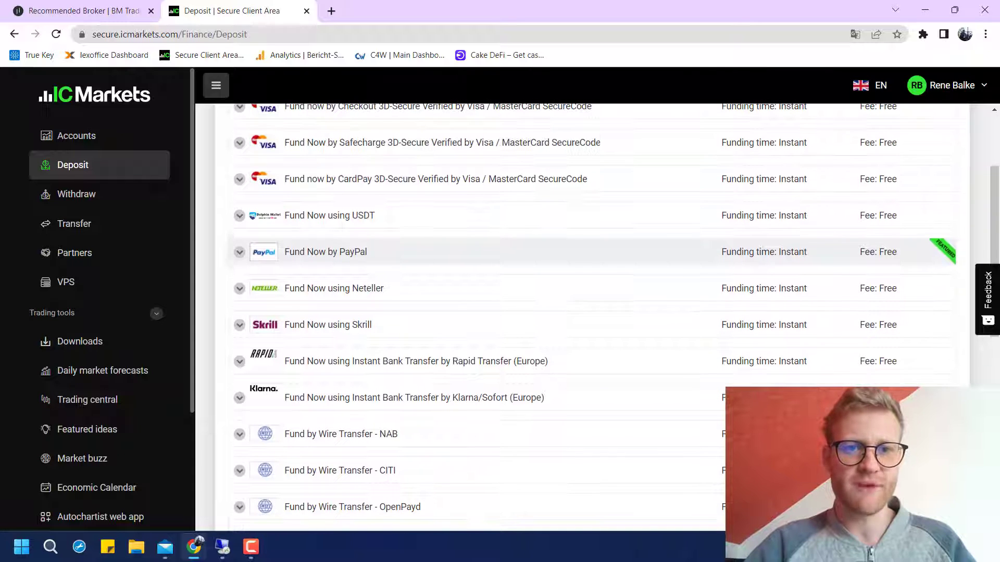
left_click(588, 252)
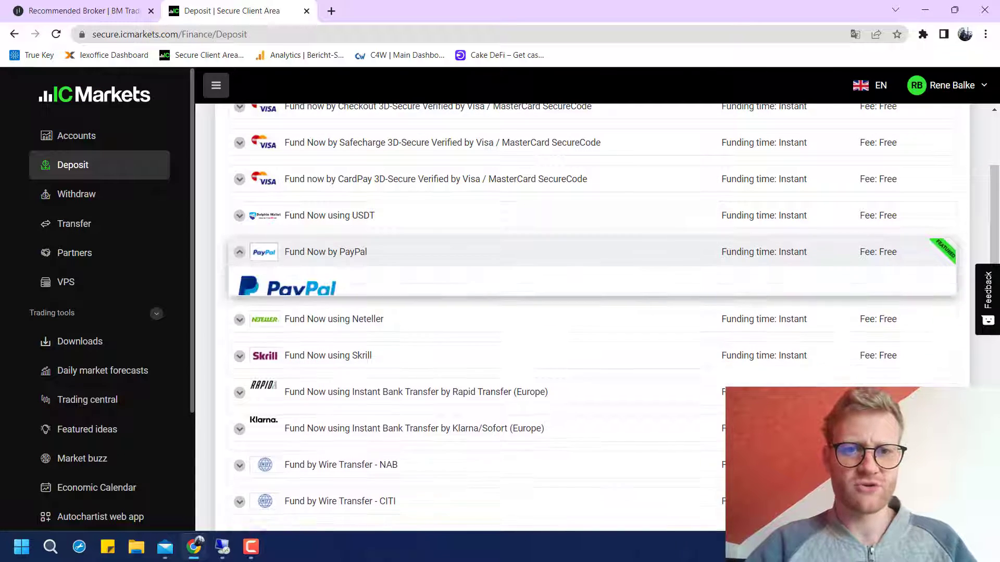
scroll(588, 251, "down", 1)
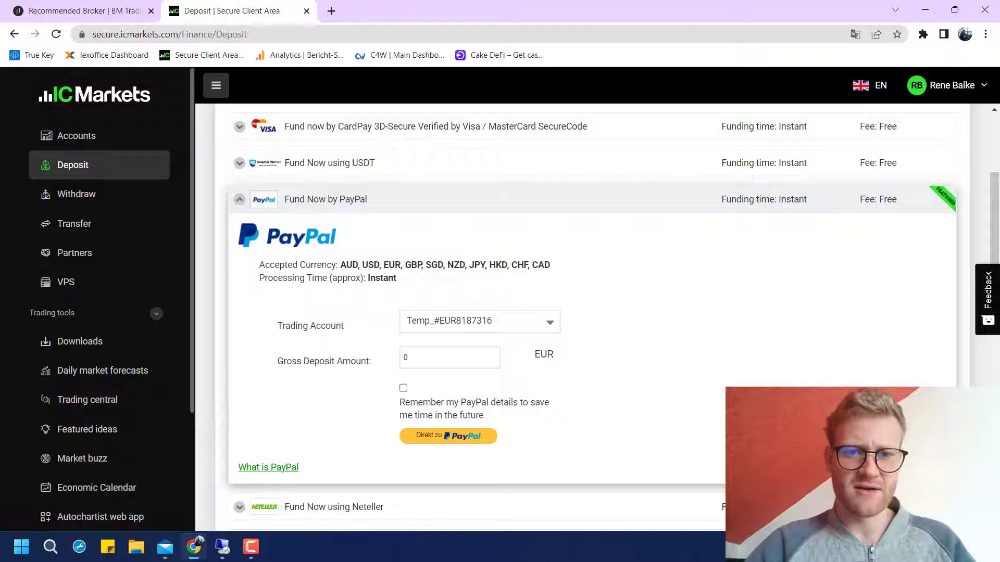
left_click(479, 322)
key("Return")
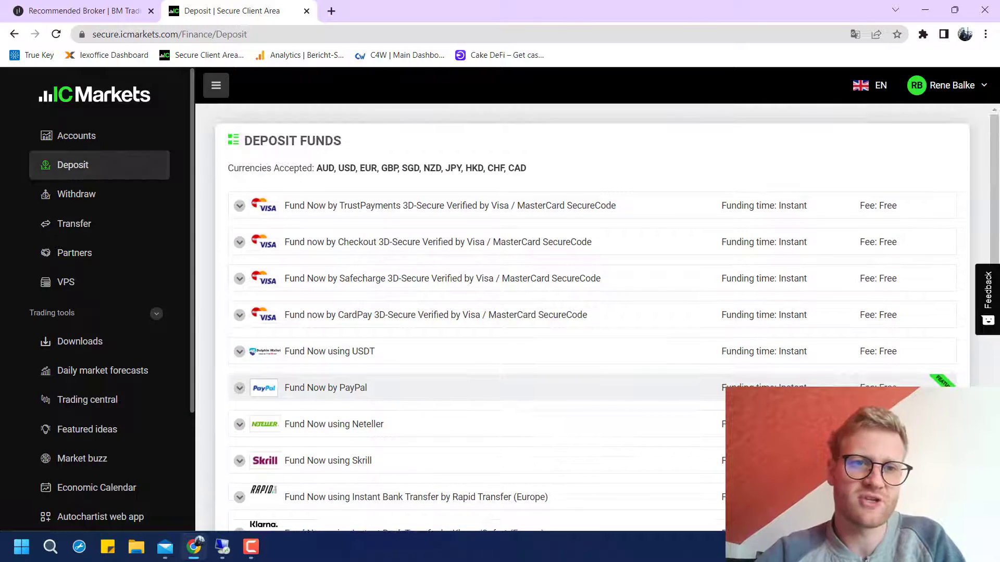
left_click(76, 136)
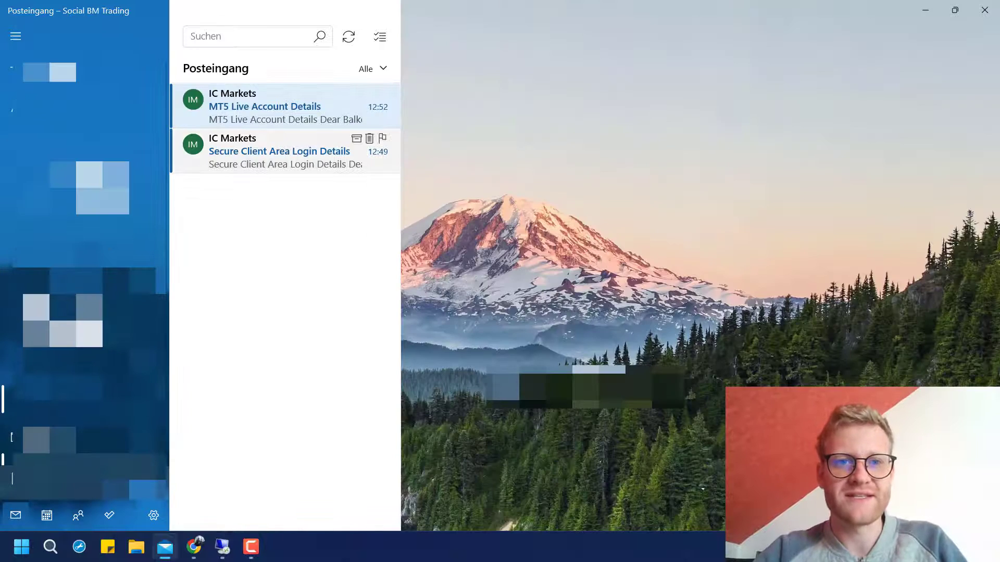
Read the Secure Client Area Login Details email, glancing back at the browser's accounts page
left_click(280, 151)
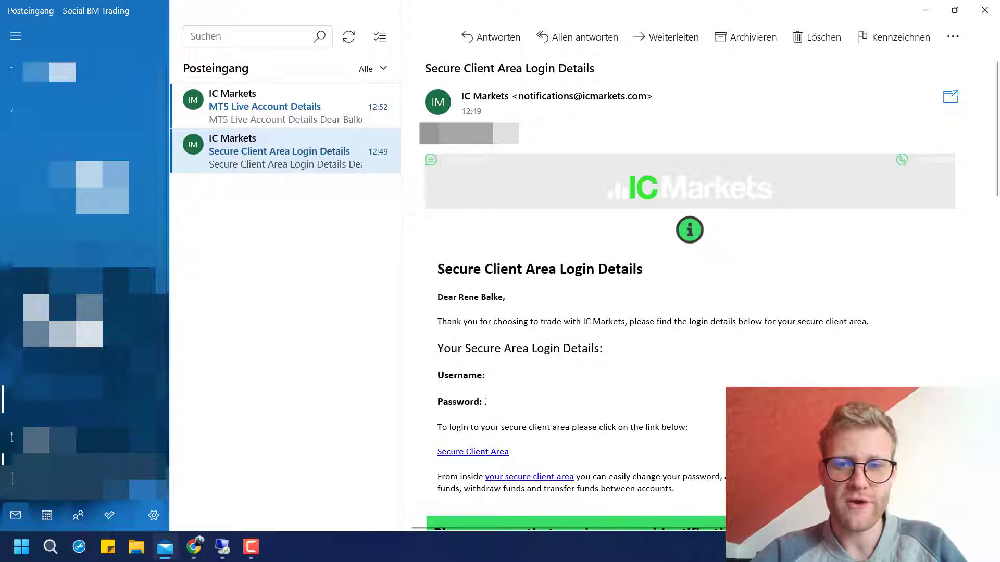
left_click(194, 547)
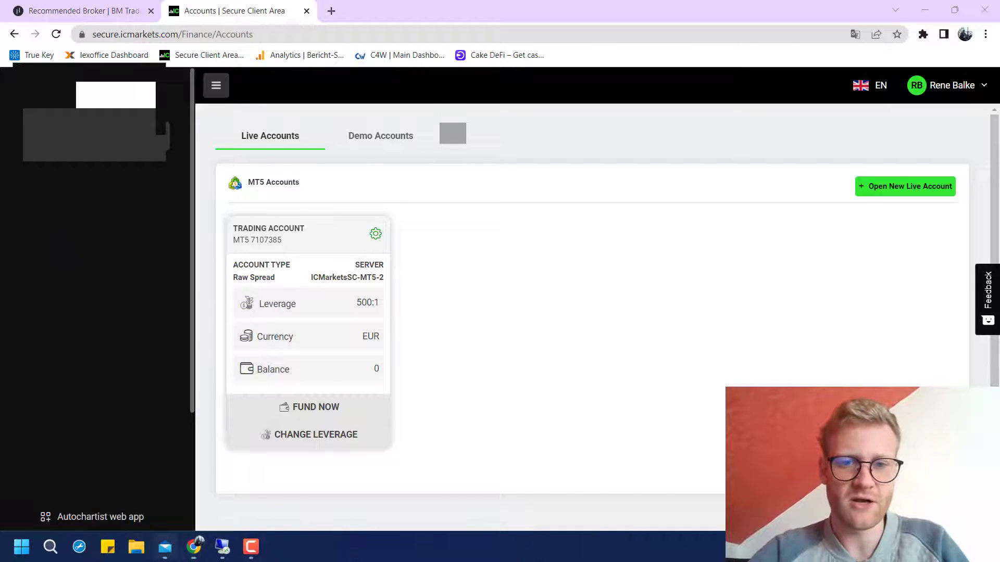
left_click(165, 547)
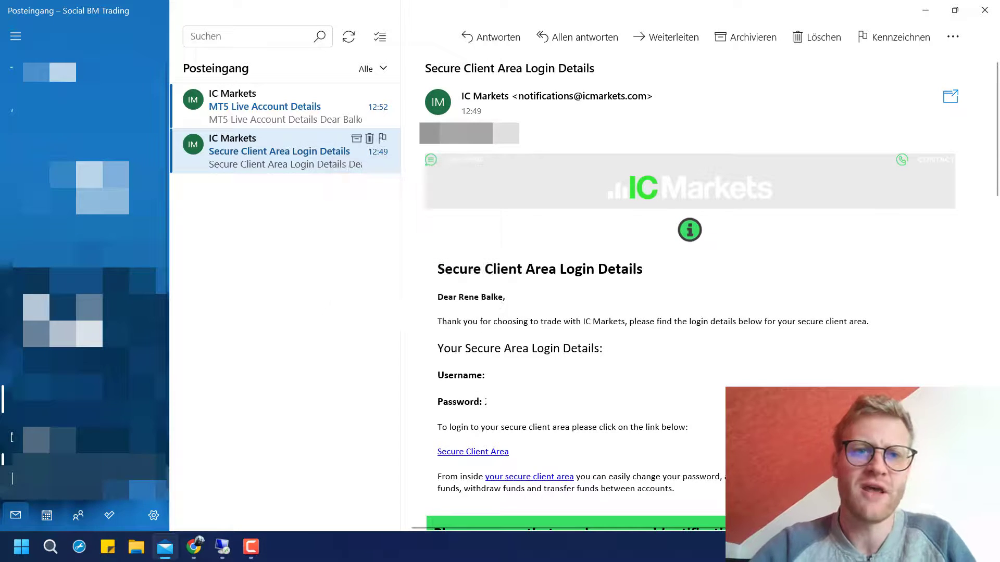
Open the MT5 Live Account Details email and follow its Download MetaTrader 4/5 link
left_click(285, 107)
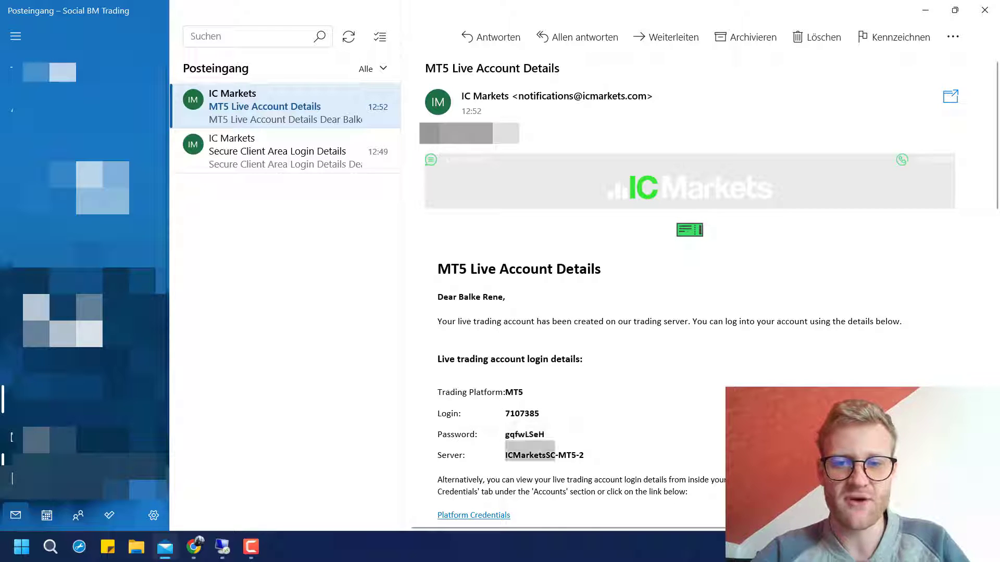
scroll(690, 292, "down", 6)
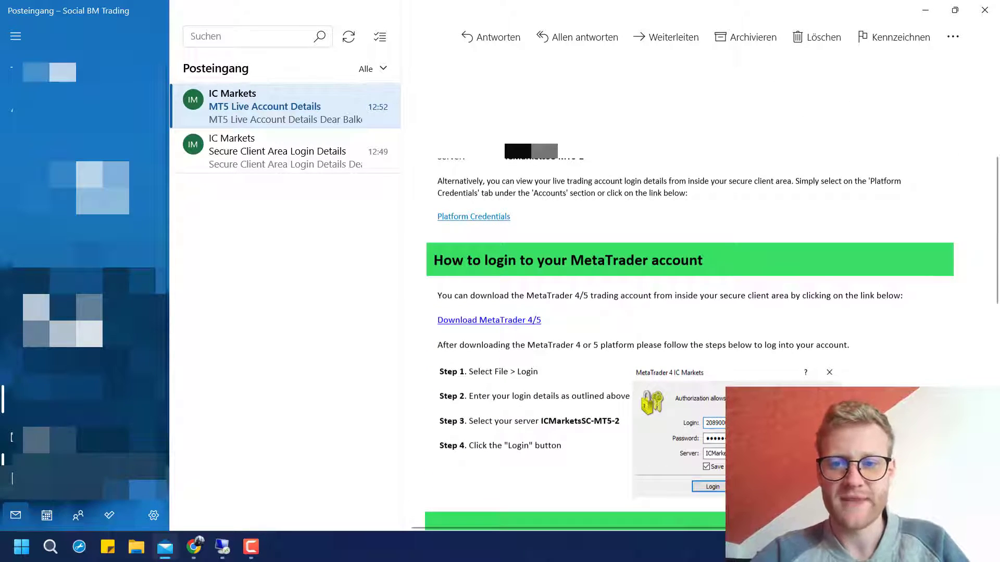
scroll(689, 291, "down", 2)
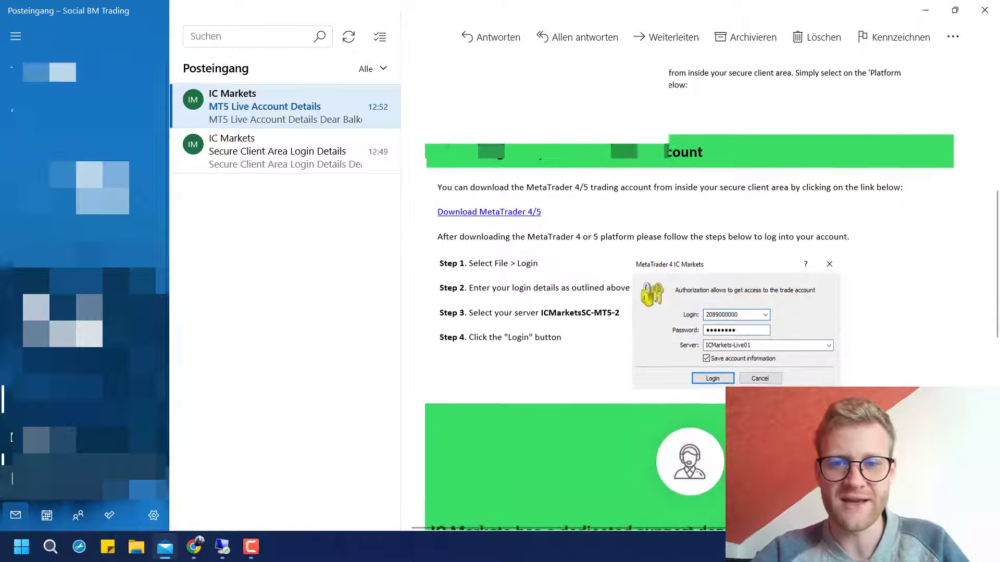
scroll(689, 292, "up", 2)
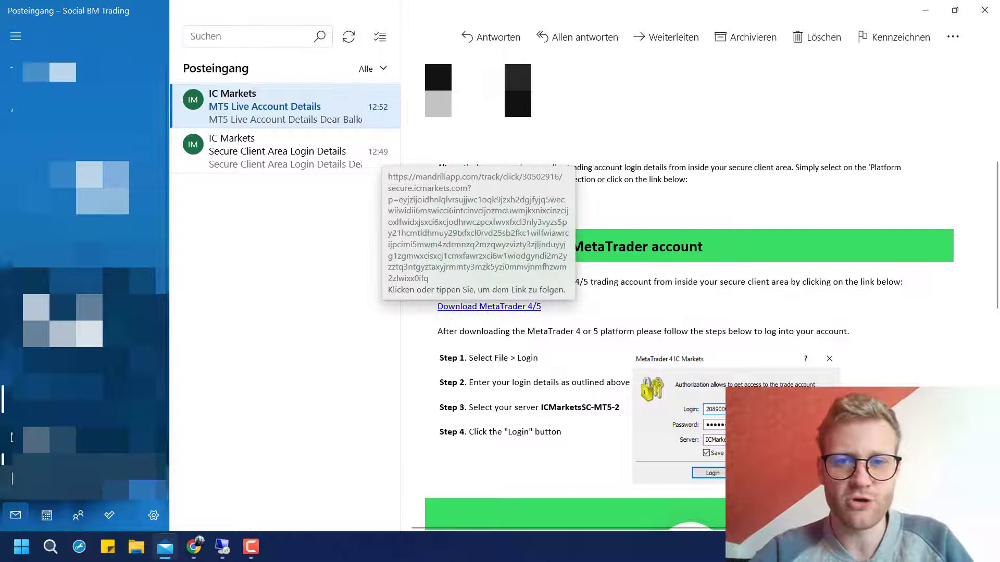
left_click(475, 204)
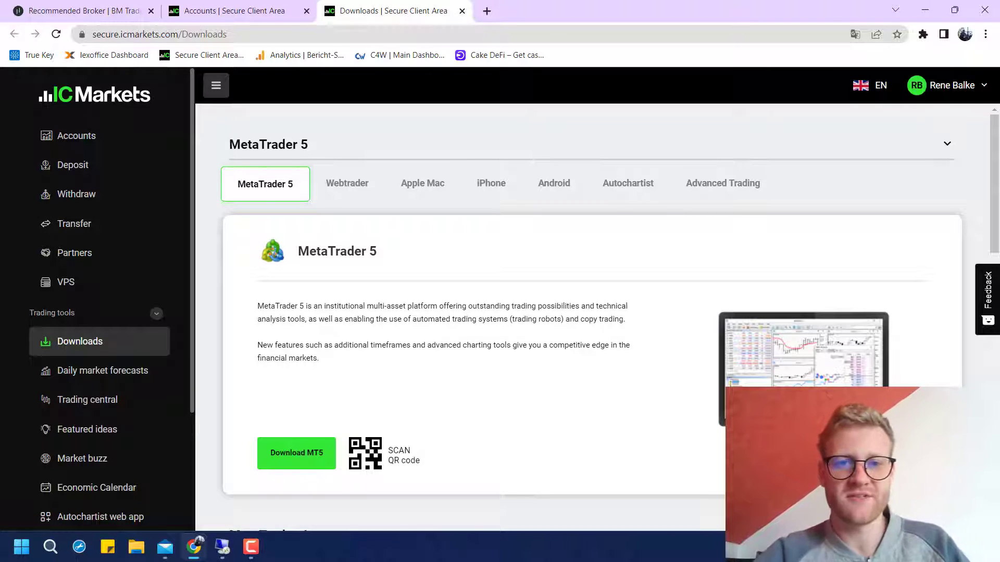
Browse the Apple Mac, Webtrader and iPhone download options, then return to MetaTrader 5
scroll(594, 312, "down", 1)
scroll(594, 313, "down", 12)
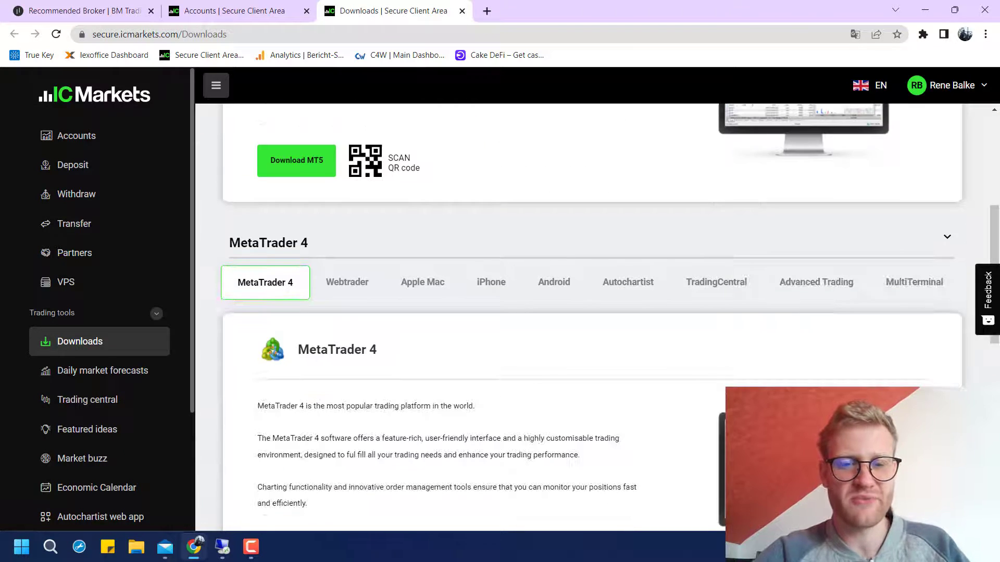
scroll(594, 312, "up", 15)
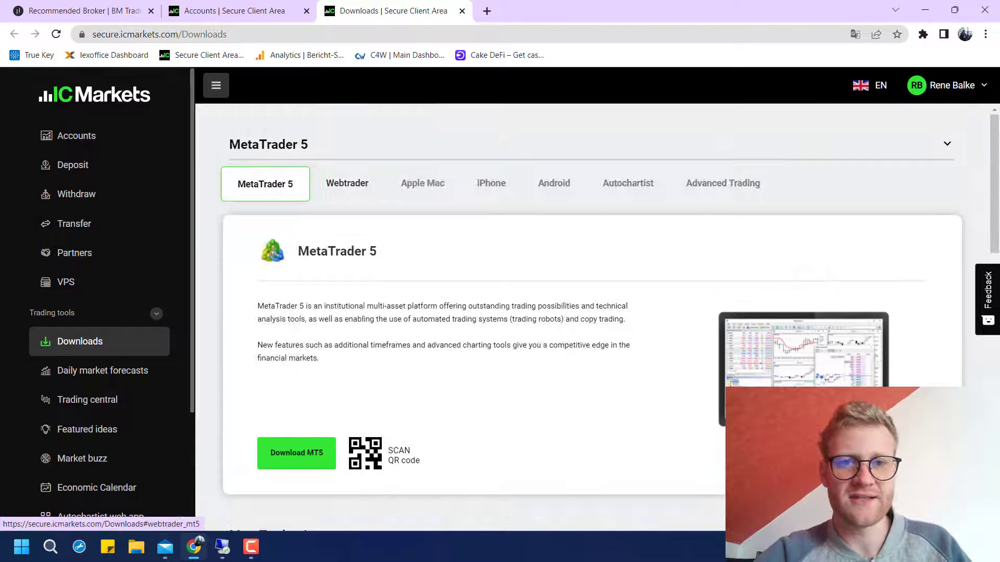
left_click(422, 183)
left_click(346, 184)
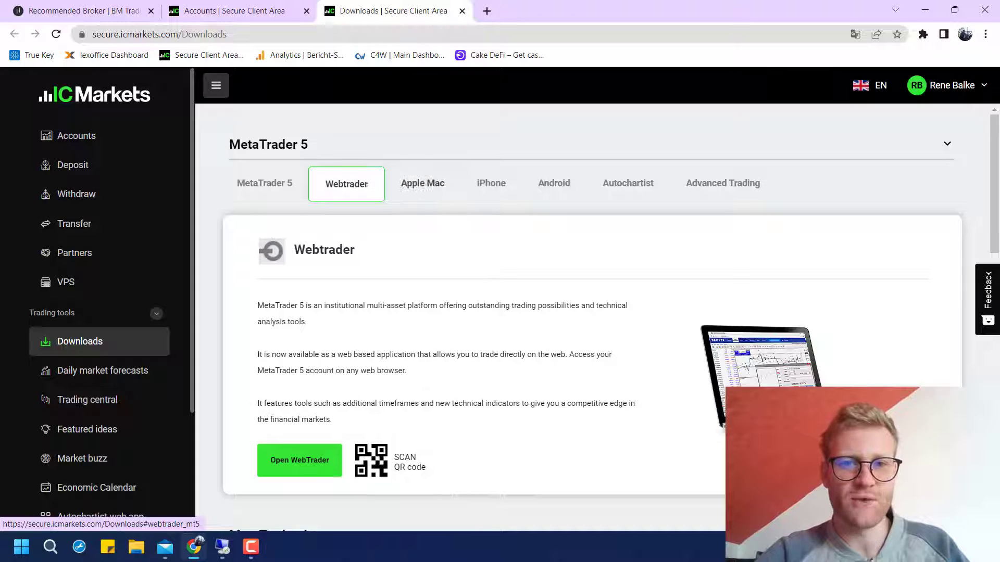
left_click(491, 182)
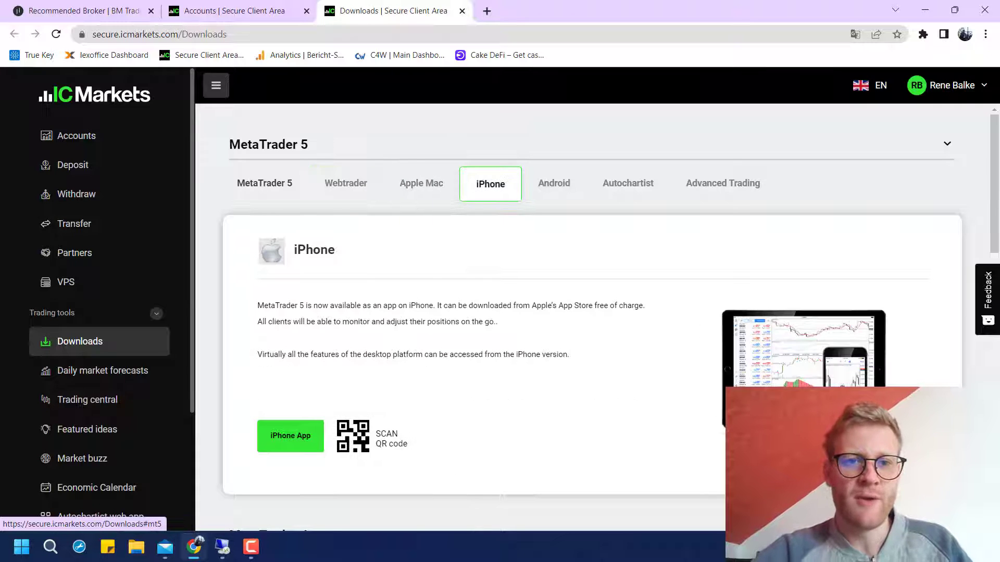
left_click(265, 184)
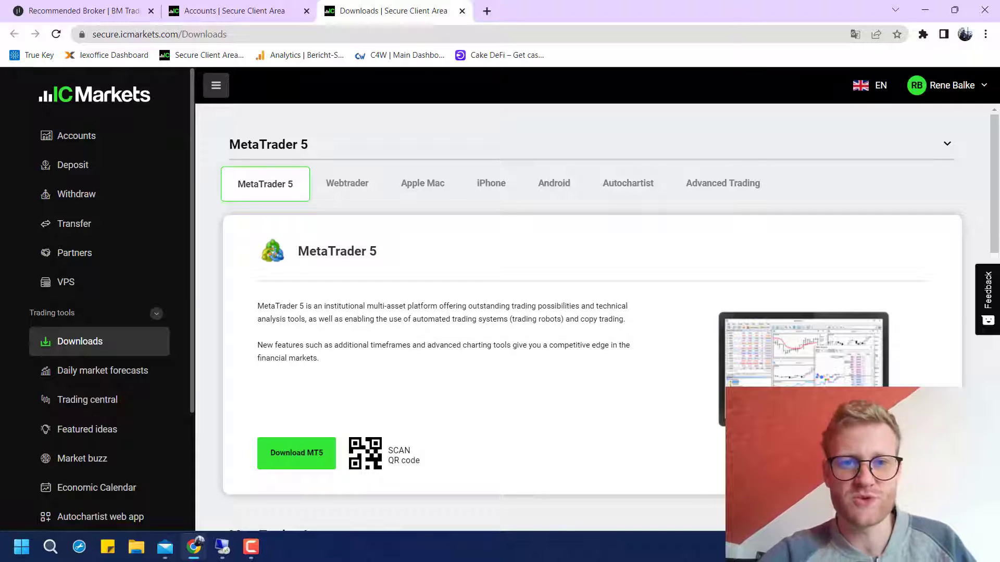
Download the MetaTrader 5 installer icmarketssc5setup.exe and open its download menu
triple_click(337, 251)
left_click(337, 251)
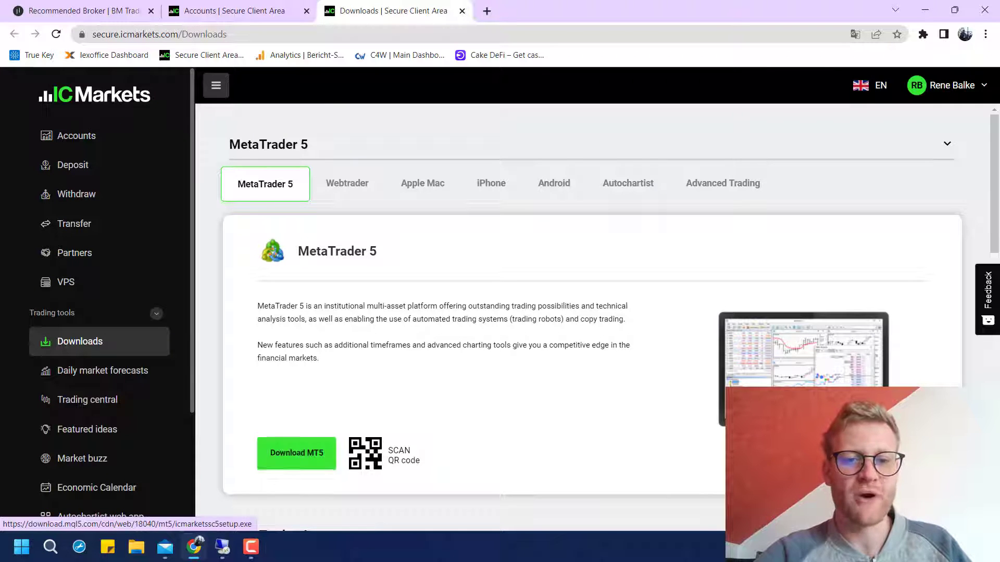
left_click(296, 453)
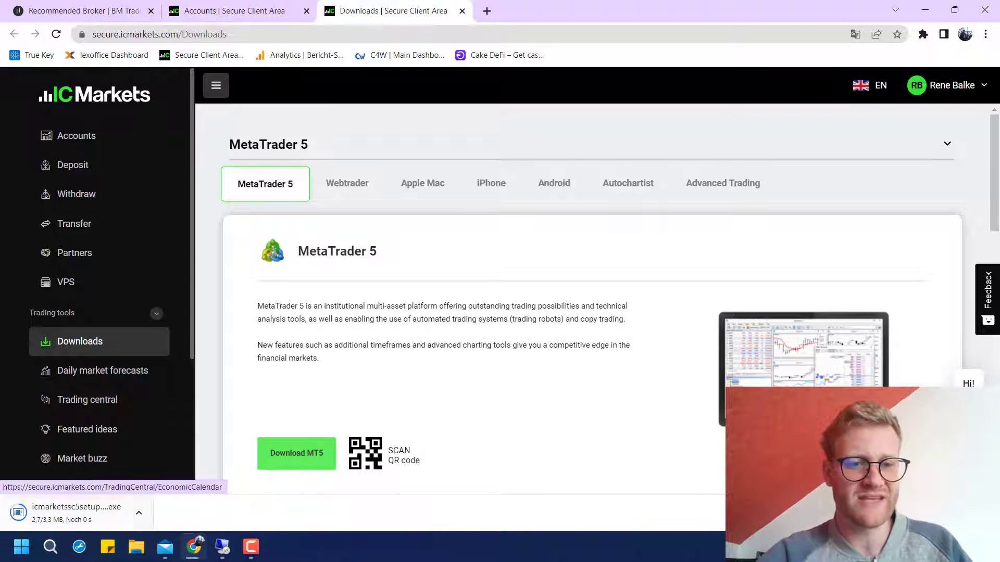
left_click(138, 514)
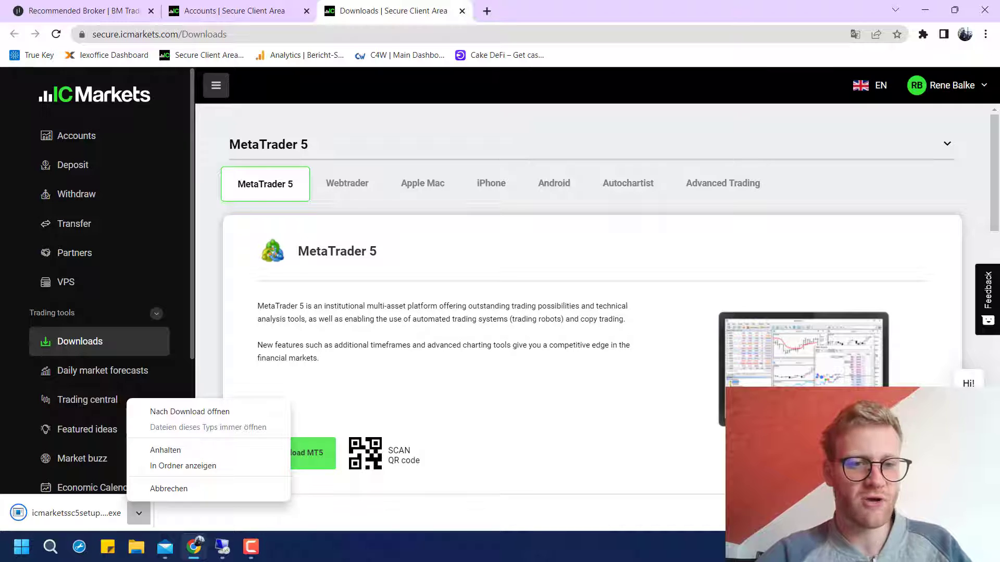
Install MetaTrader 5 IC Markets (SC), appending '- 2' to the install path, and launch it
key("Escape")
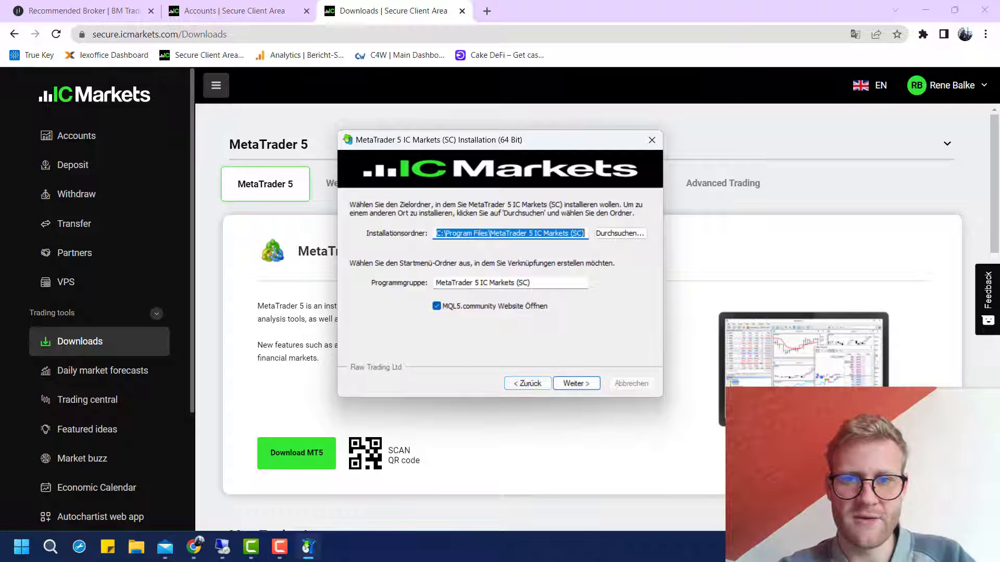
left_click(584, 233)
type("- 2")
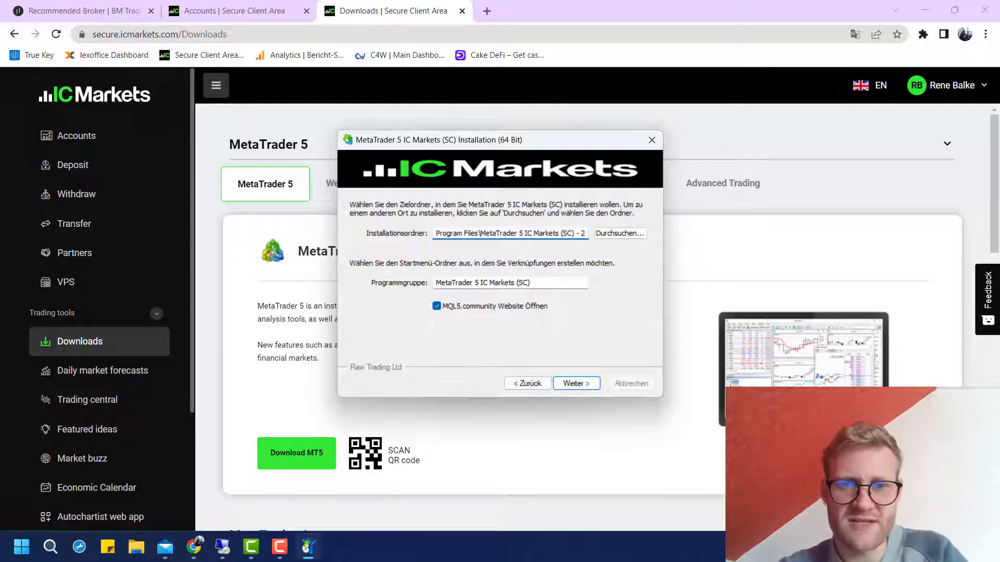
key("Return")
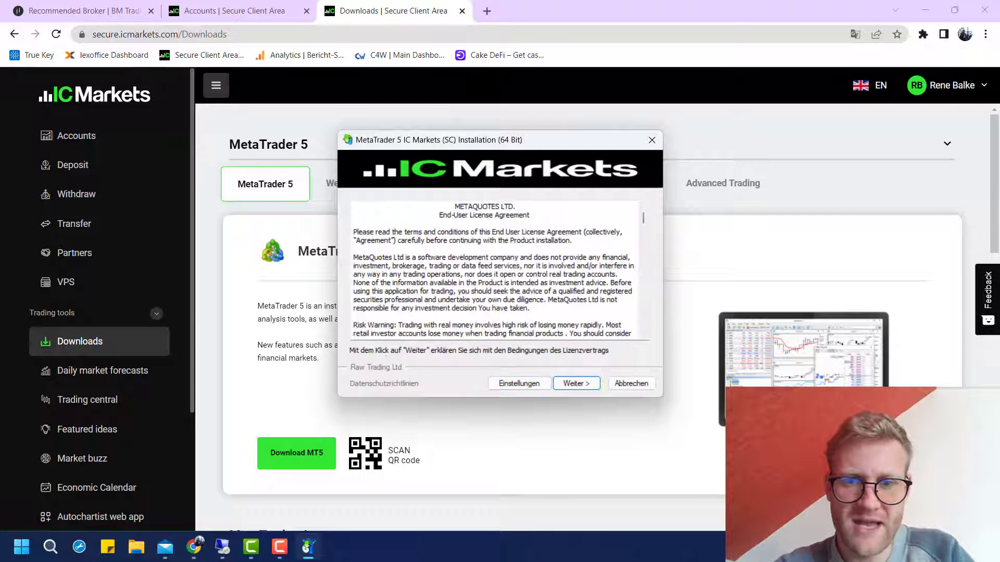
key("Return")
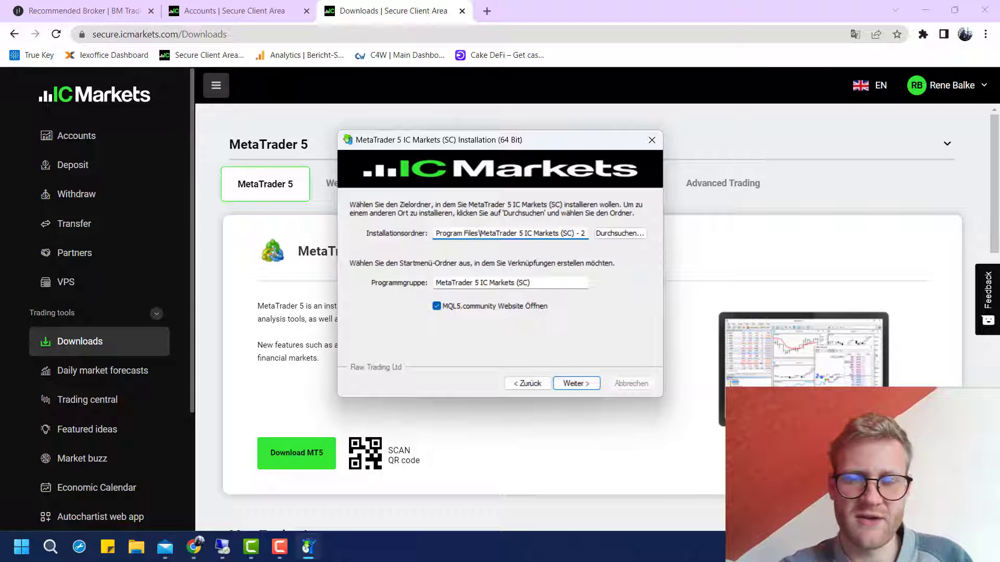
key("Tab")
key("Tab")
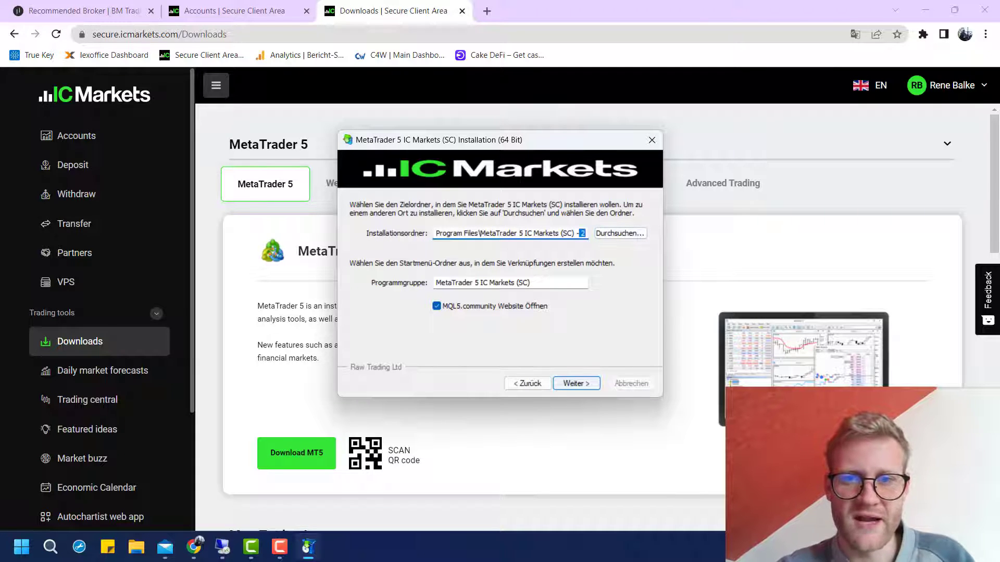
key("Return")
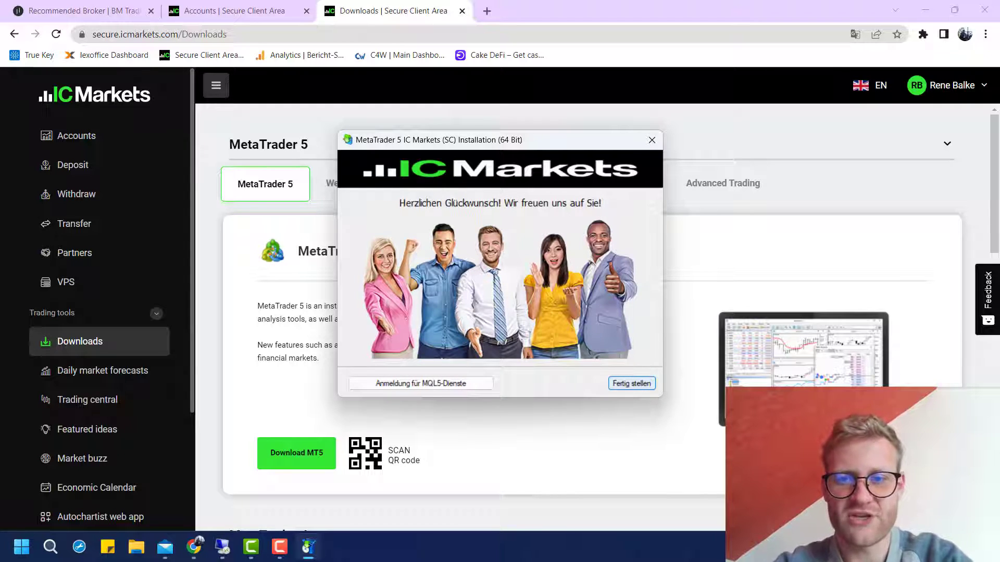
left_click(632, 383)
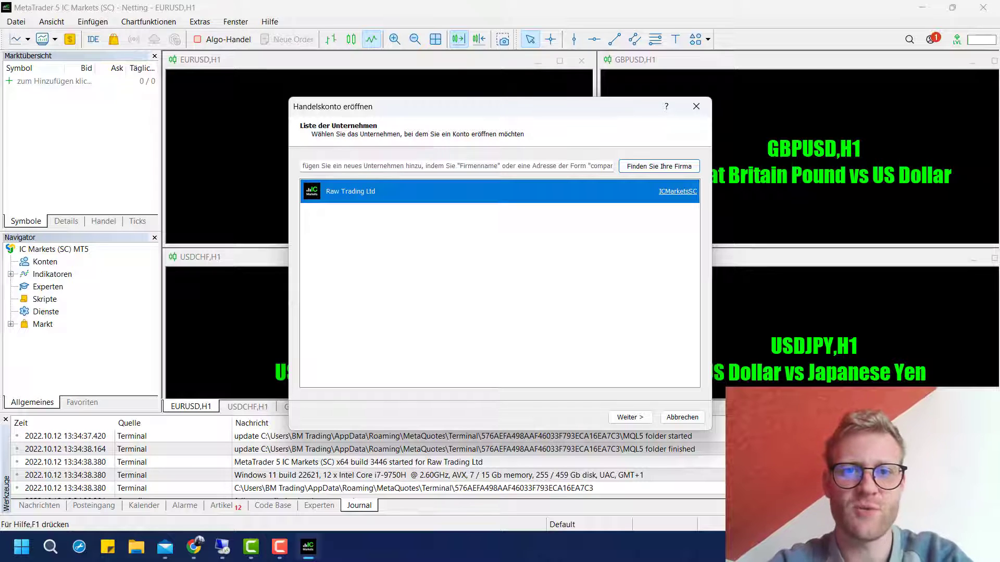
Keep Raw Trading Ltd, choose to connect an existing account, and pick server ICMarketsSC-MT5-2
key("Return")
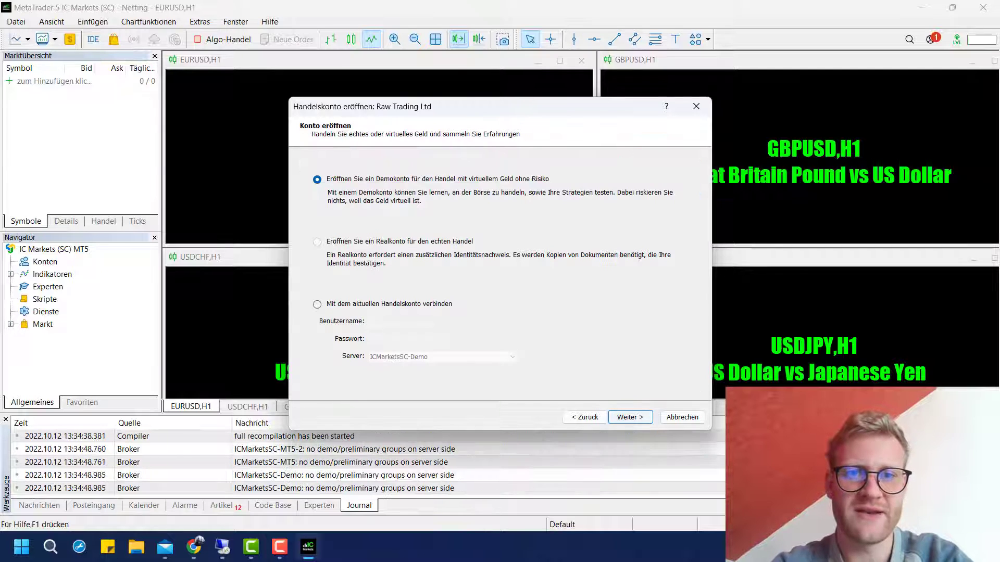
left_click(317, 304)
left_click(443, 357)
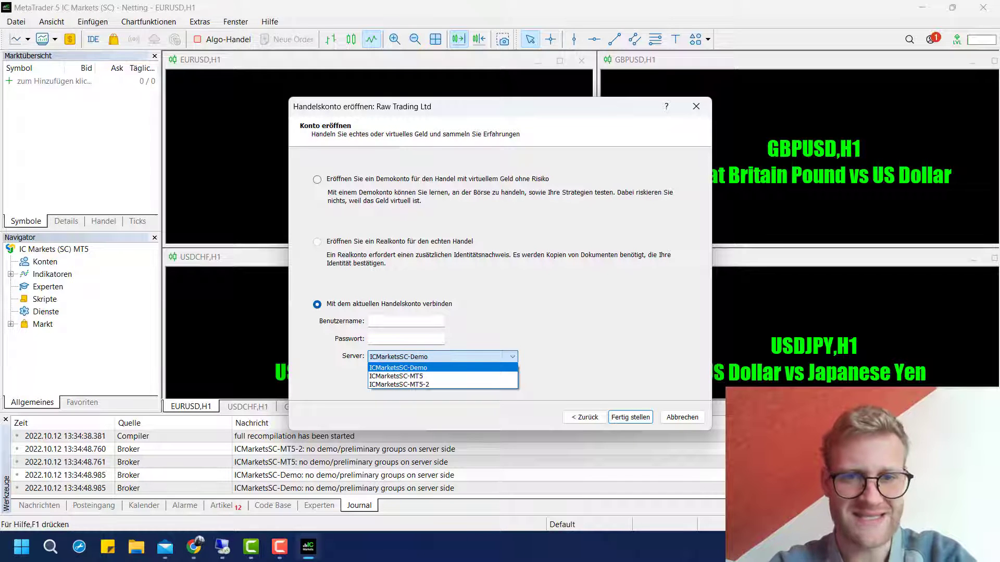
key("Down")
key("Down")
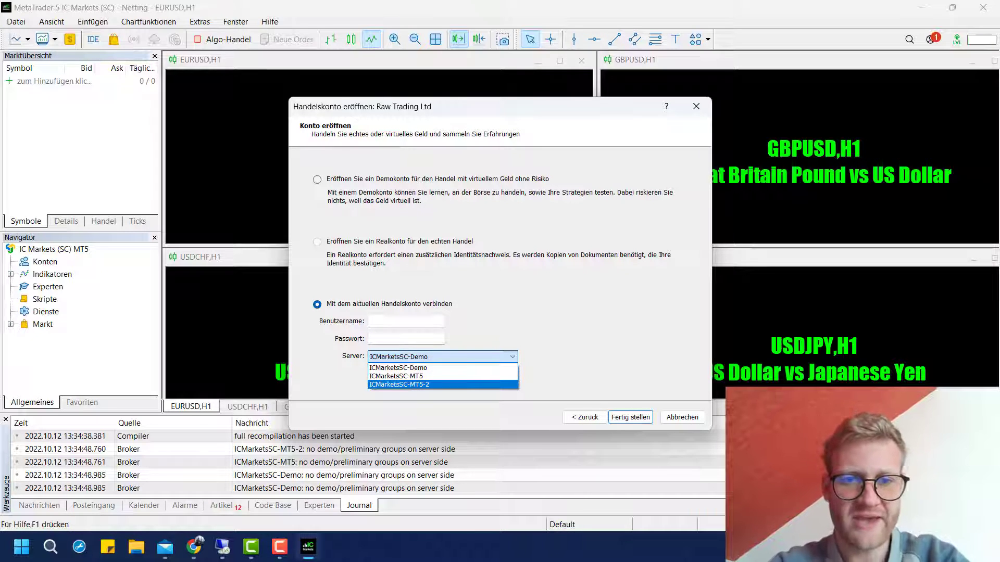
key("Return")
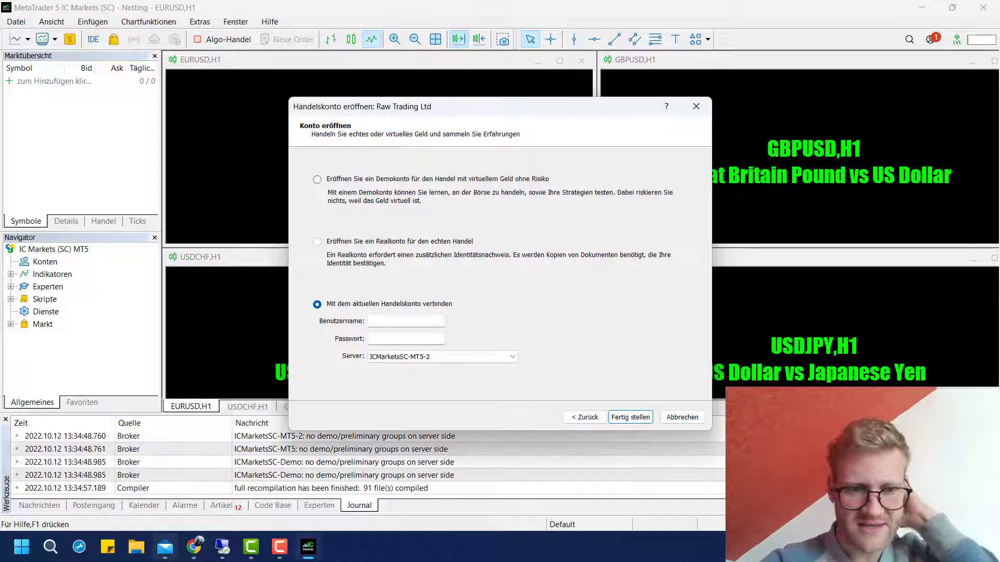
Copy the login number from the account email into the dialog's login field
left_click(165, 547)
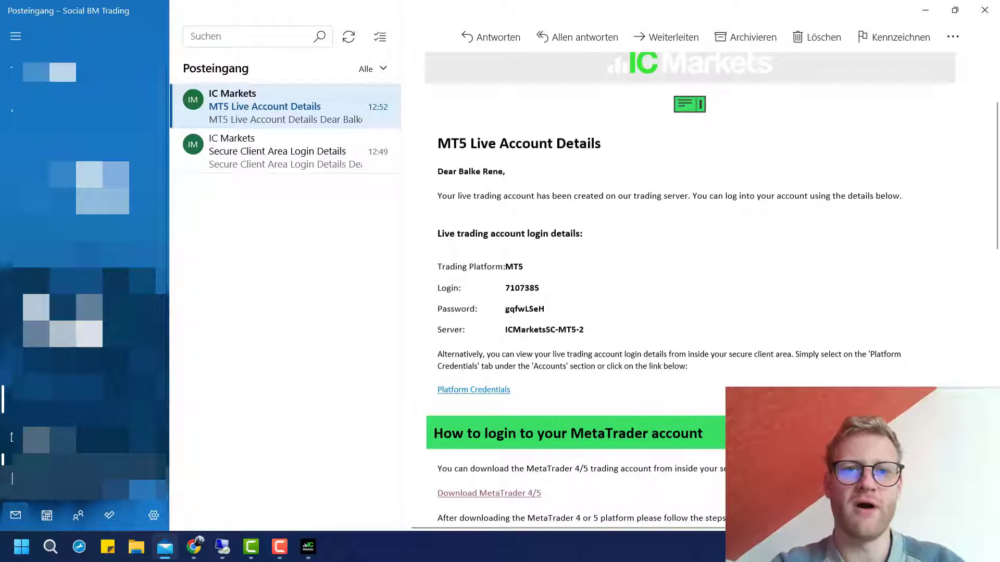
double_click(522, 288)
key("ctrl+c")
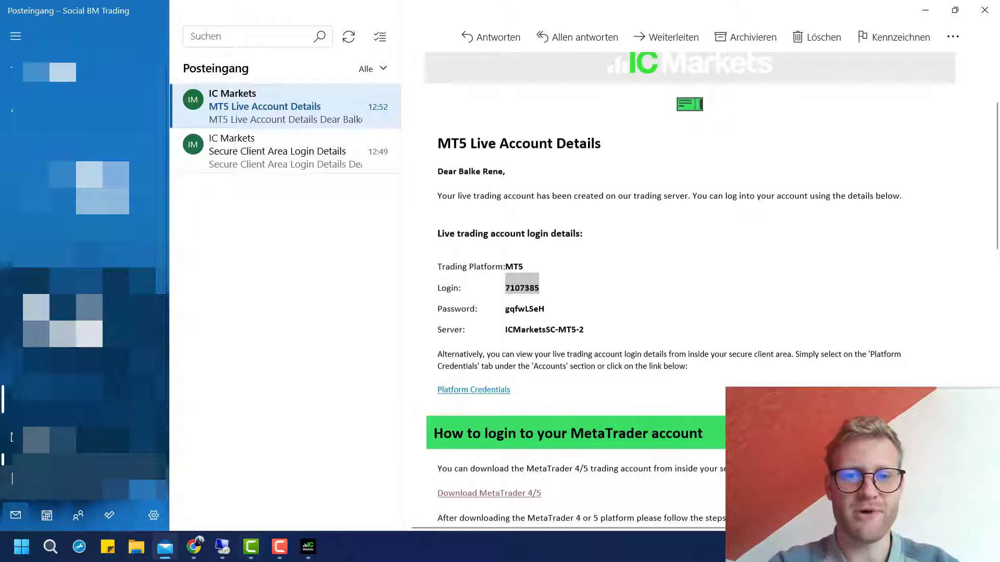
mouse_move(308, 547)
left_click(308, 483)
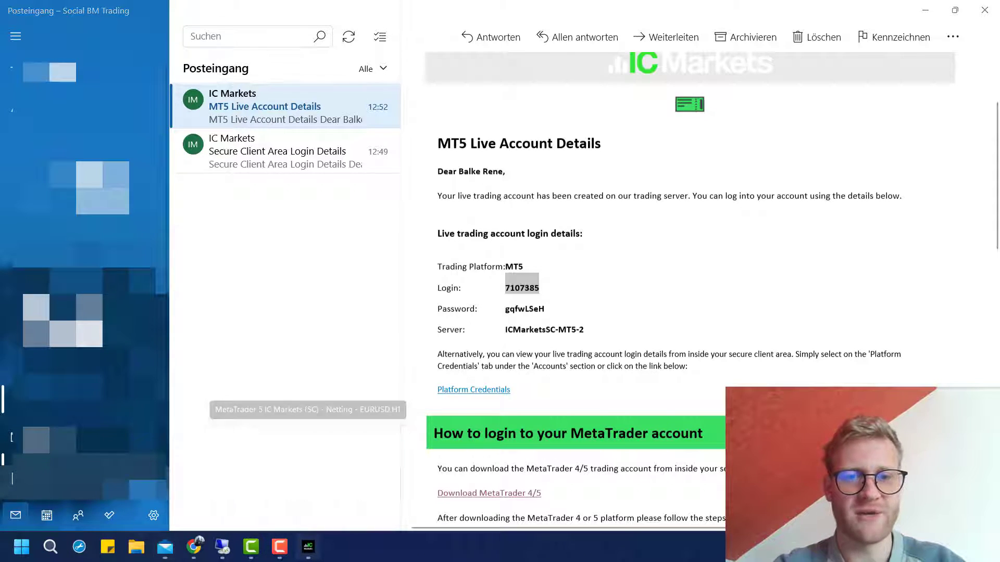
left_click(407, 321)
key("ctrl+v")
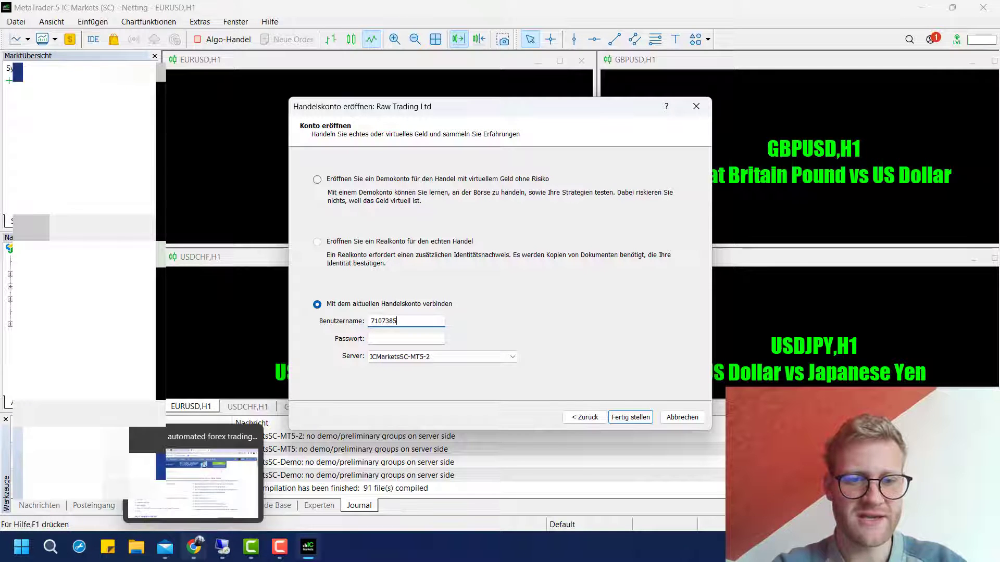
Copy the account password from the email into the password field and finish connecting
left_click(193, 468)
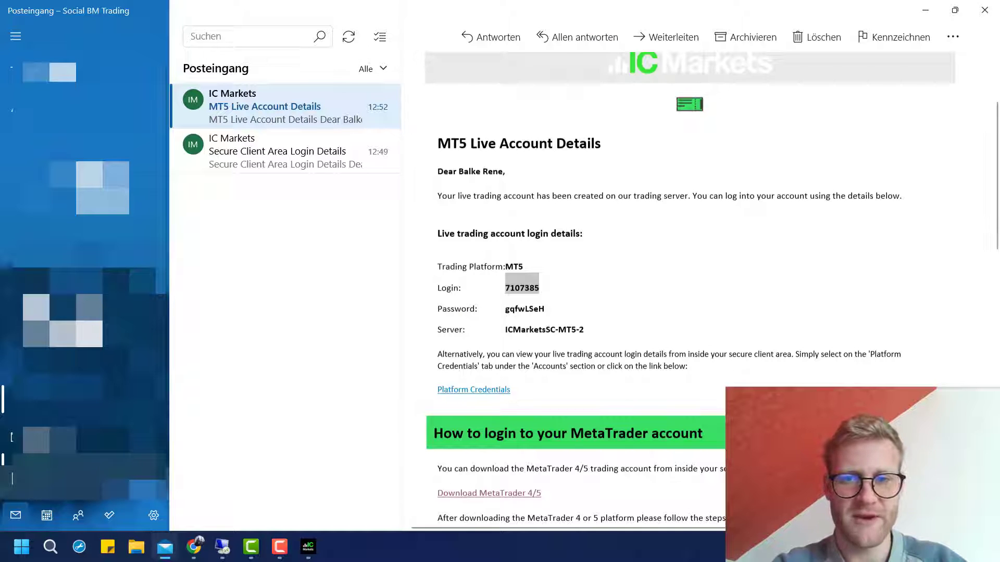
double_click(525, 309)
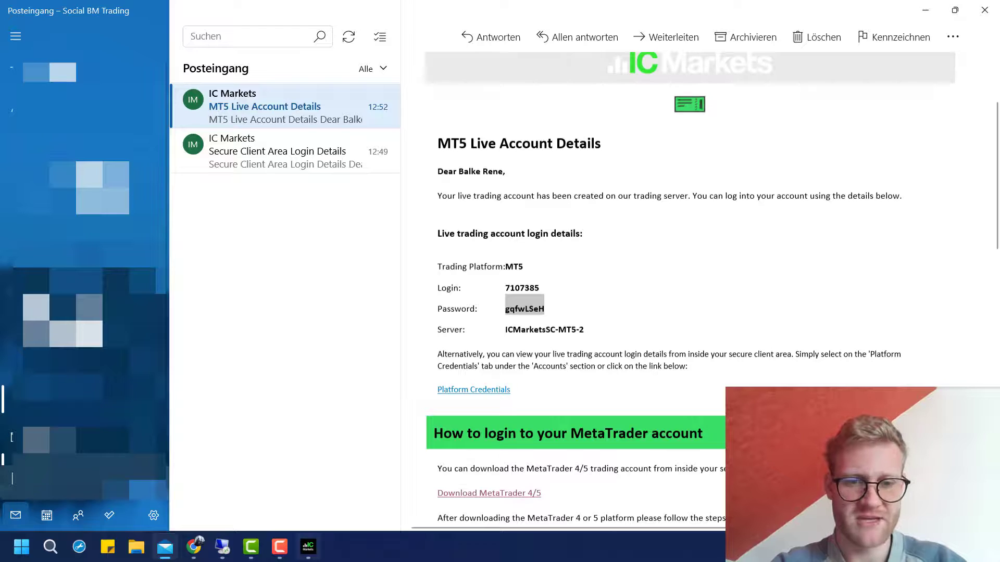
left_click(308, 547)
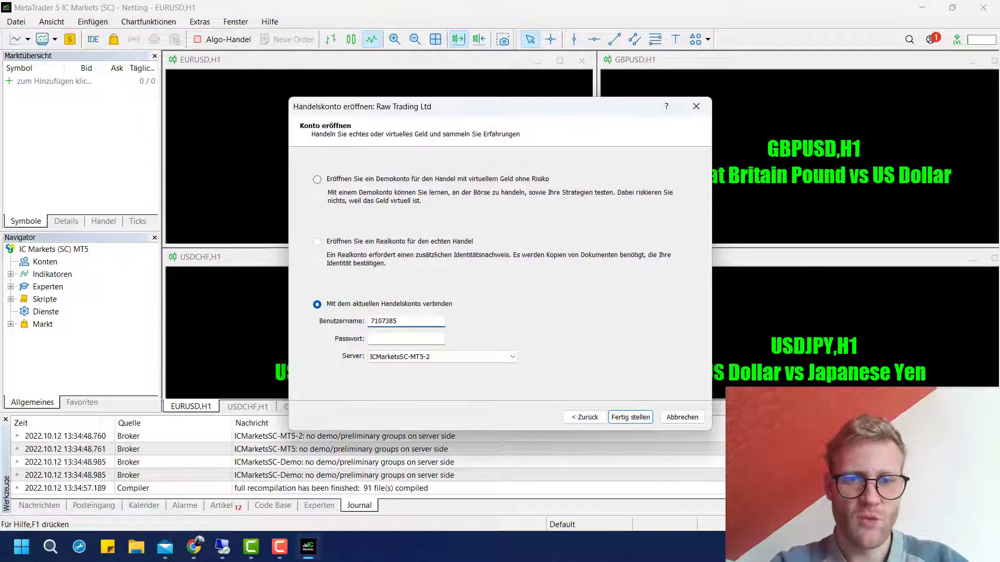
key("Tab")
key("ctrl+v")
key("Return")
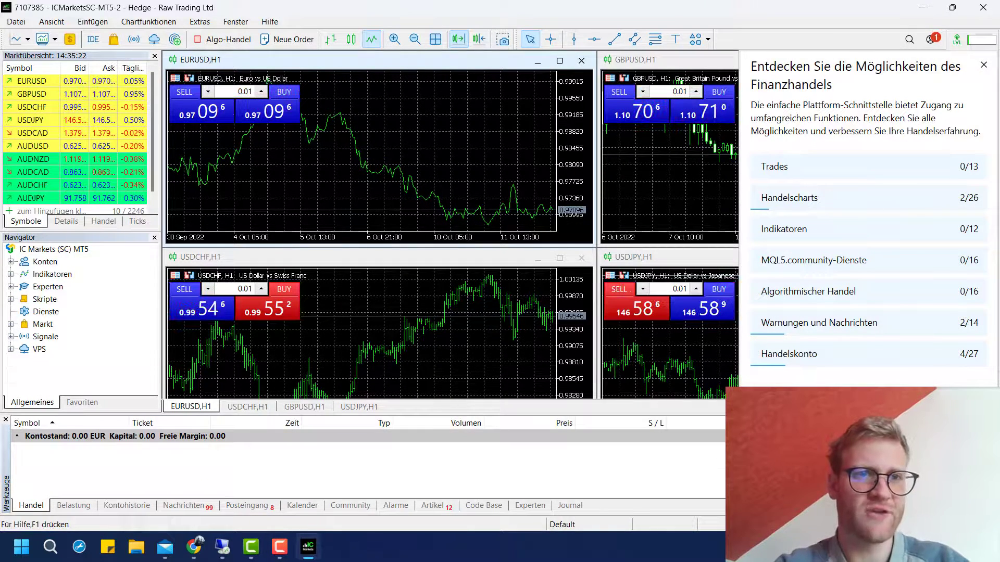
Expand Konten in the Navigator, select the live account entry, then close MetaTrader 5
left_click(52, 21)
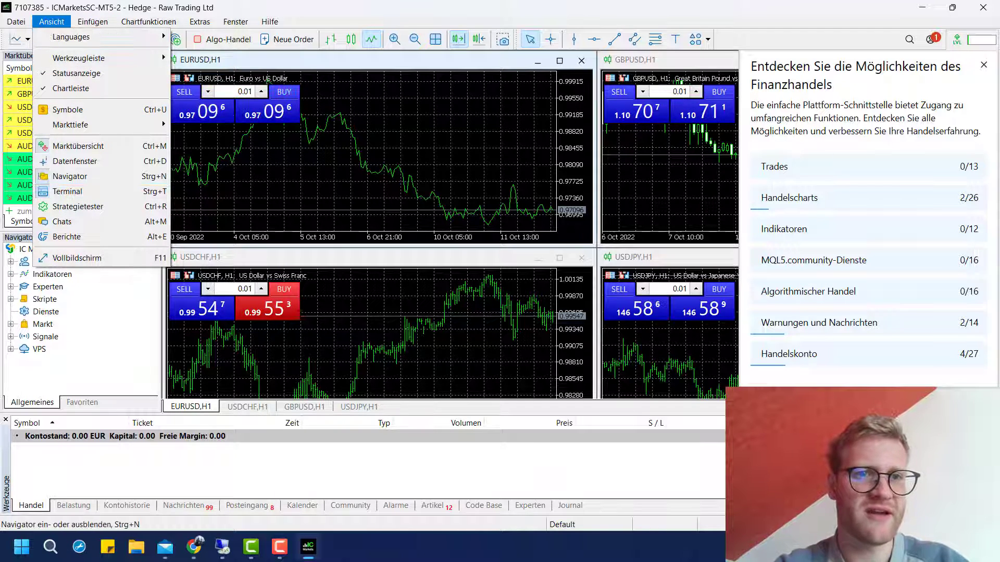
key("Escape")
left_click(83, 274)
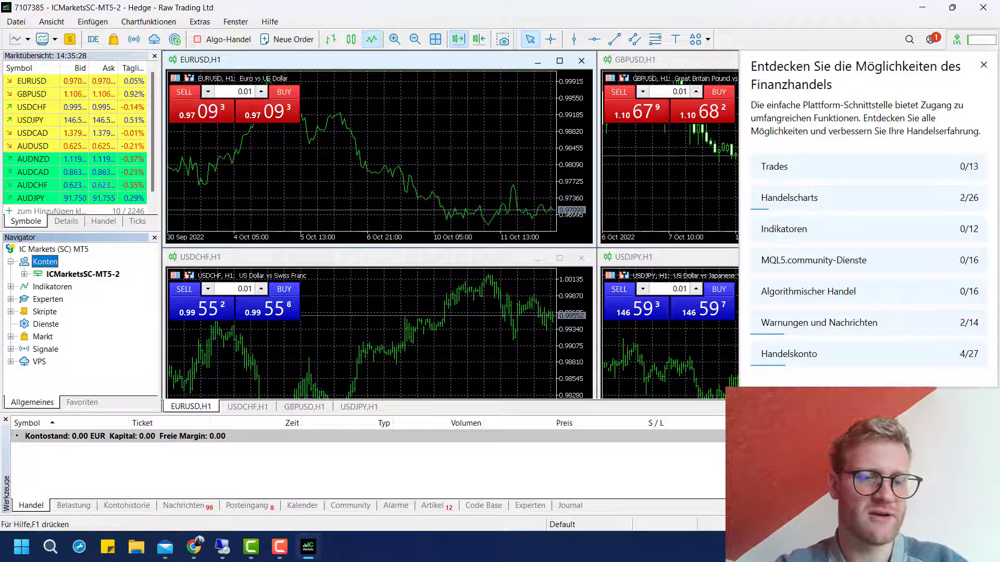
left_click(99, 286)
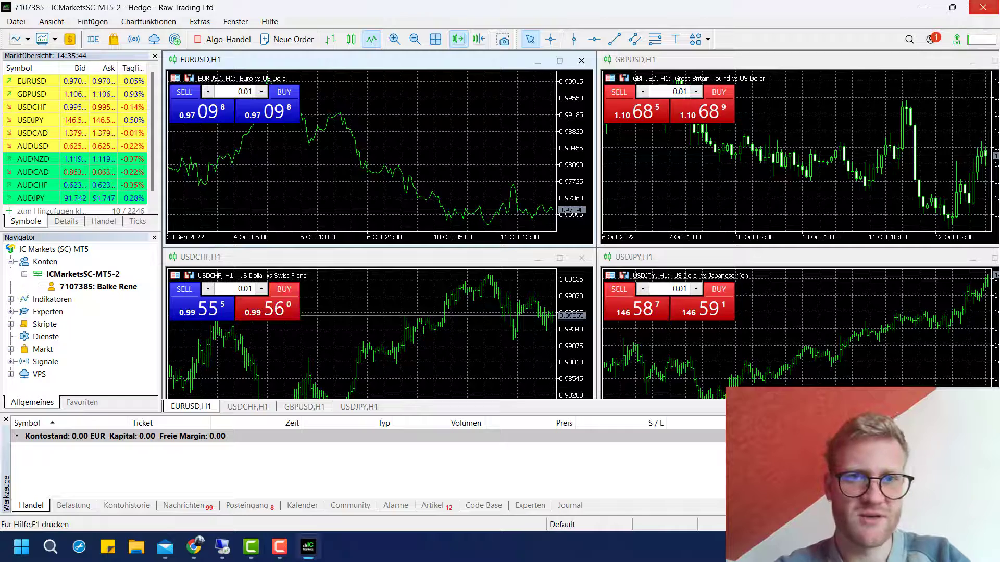
left_click(983, 8)
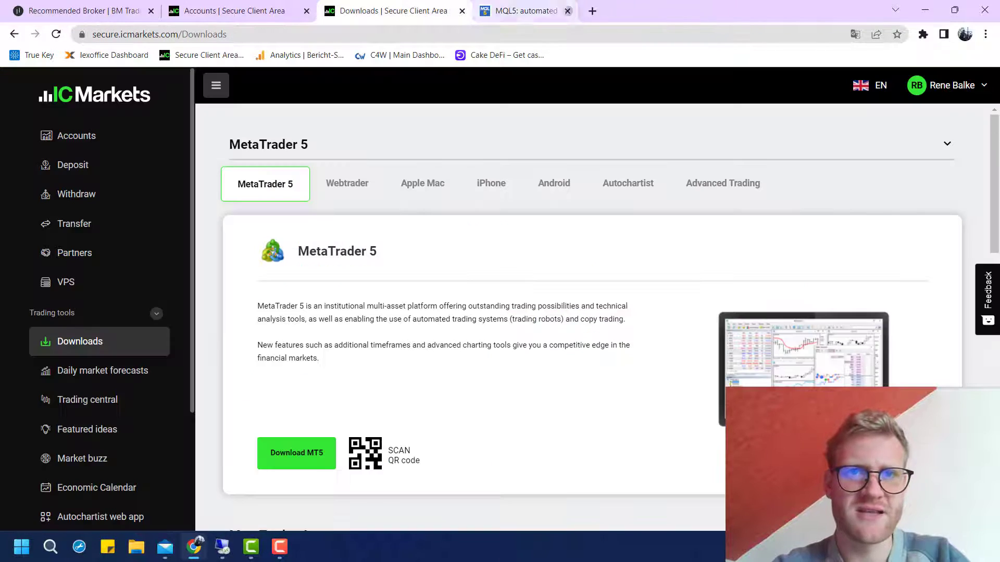
Close the MQL5 tab, open Accounts, and switch between Live and Demo Accounts, ending on Demo
left_click(617, 11)
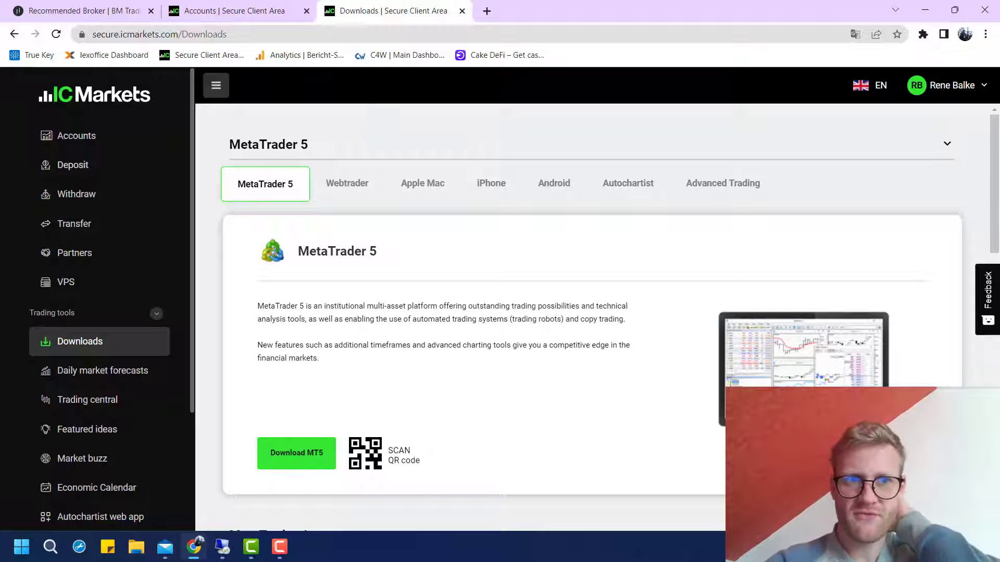
left_click(73, 136)
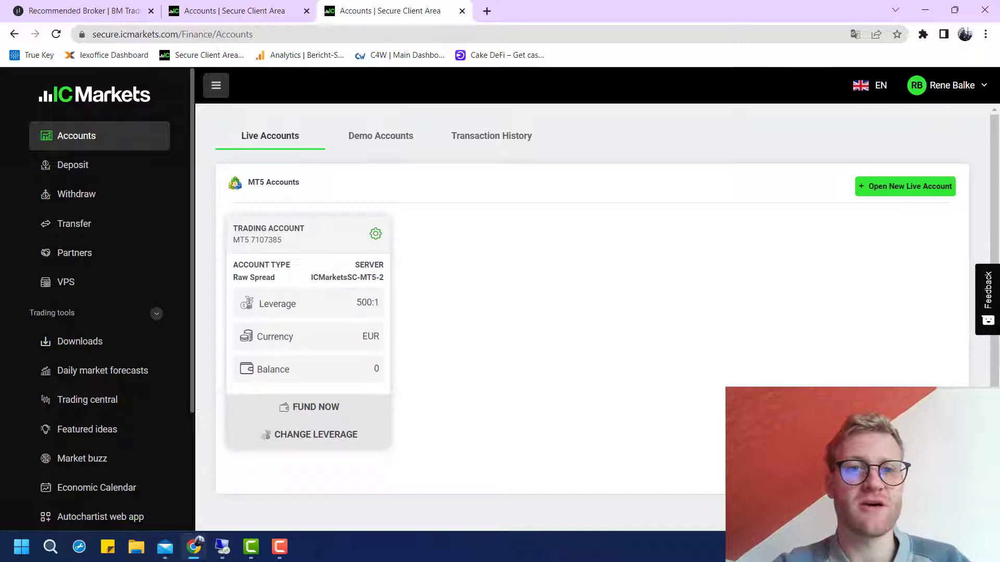
left_click(381, 136)
left_click(270, 136)
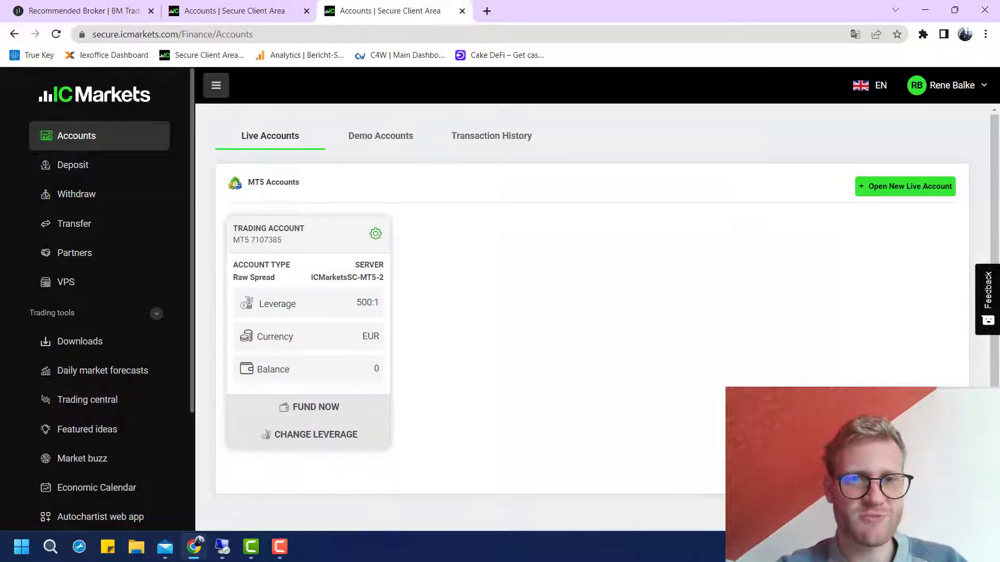
left_click(381, 135)
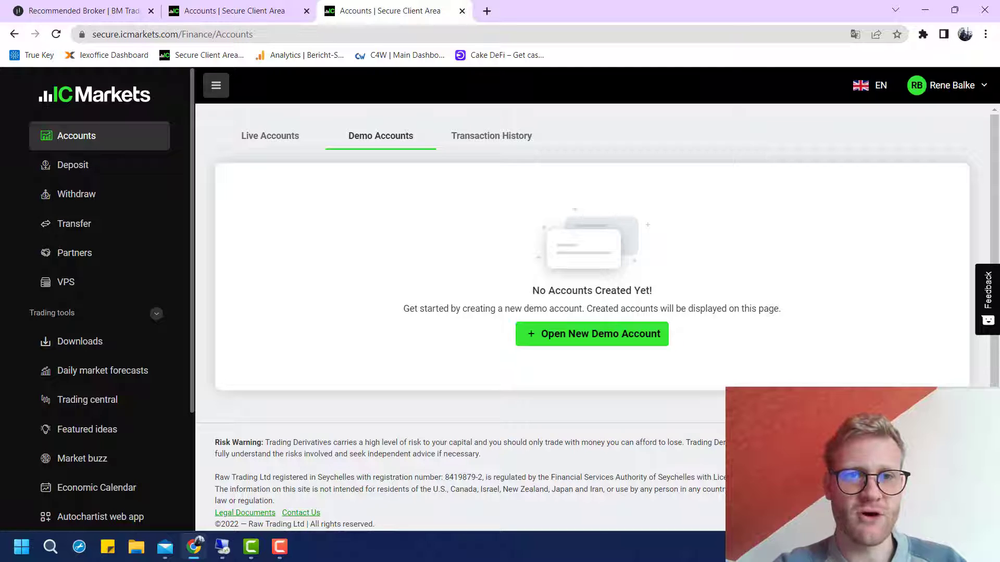
left_click(270, 135)
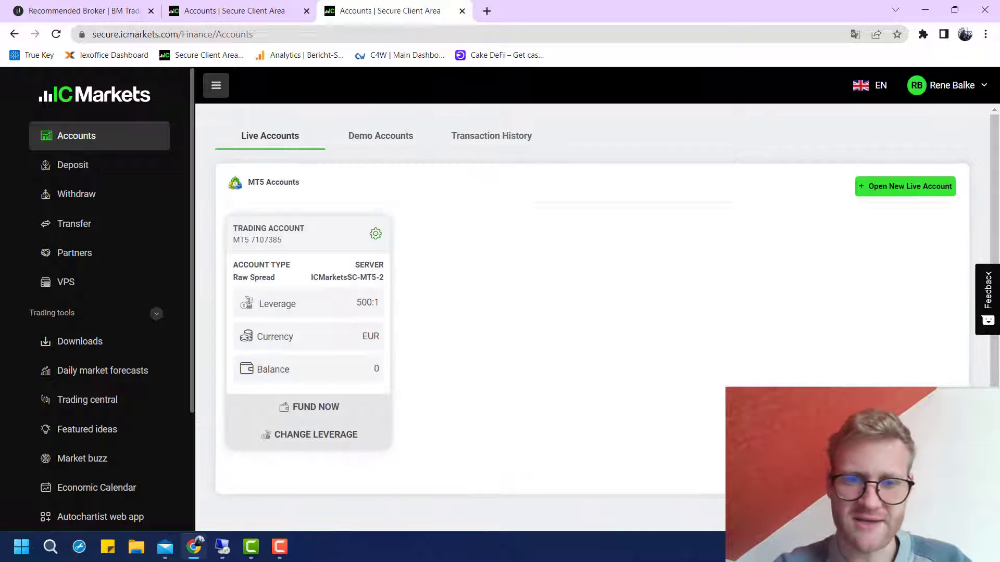
left_click(380, 135)
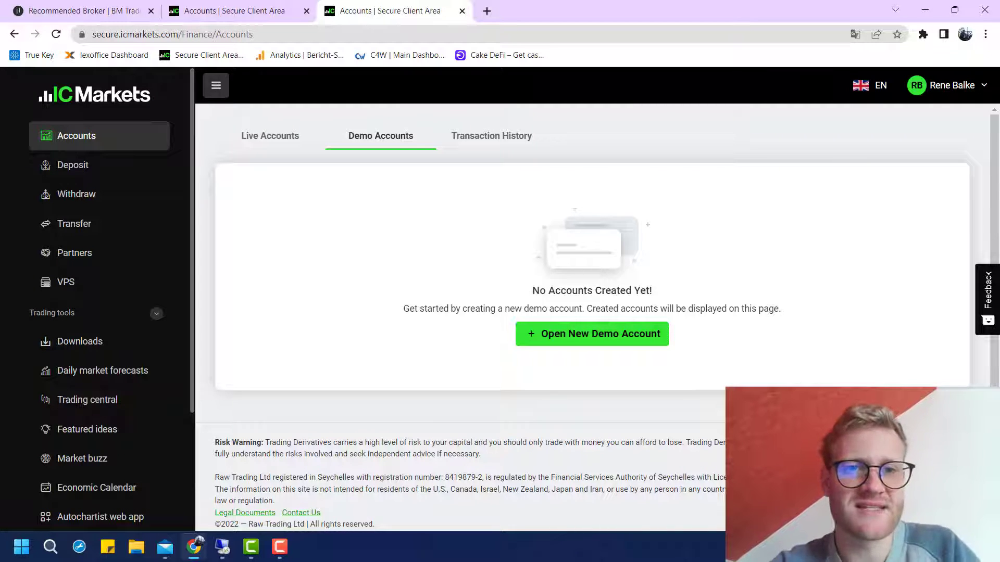
Show the live MT5 account card and select its account number
left_click(269, 136)
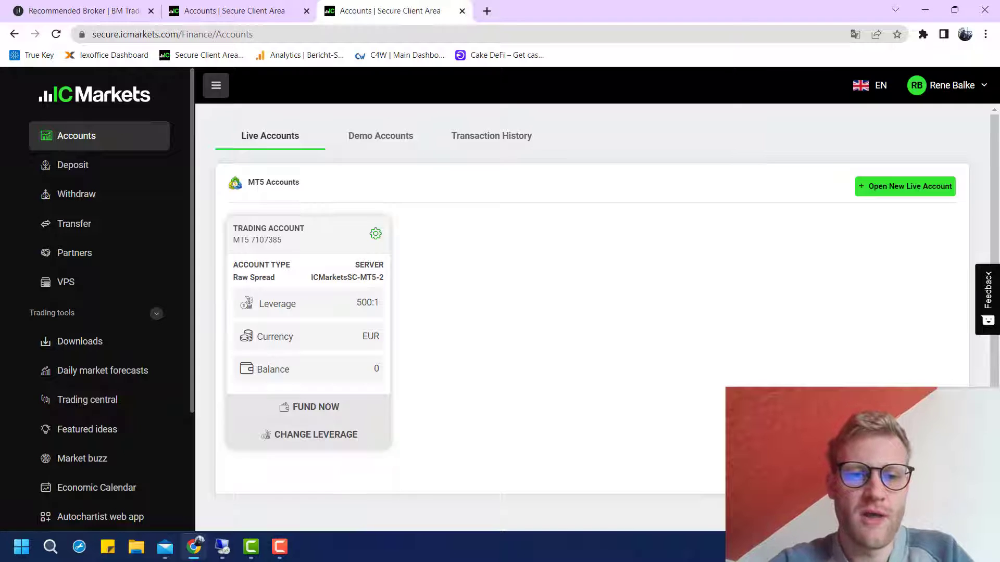
left_click_drag(316, 434, 312, 302)
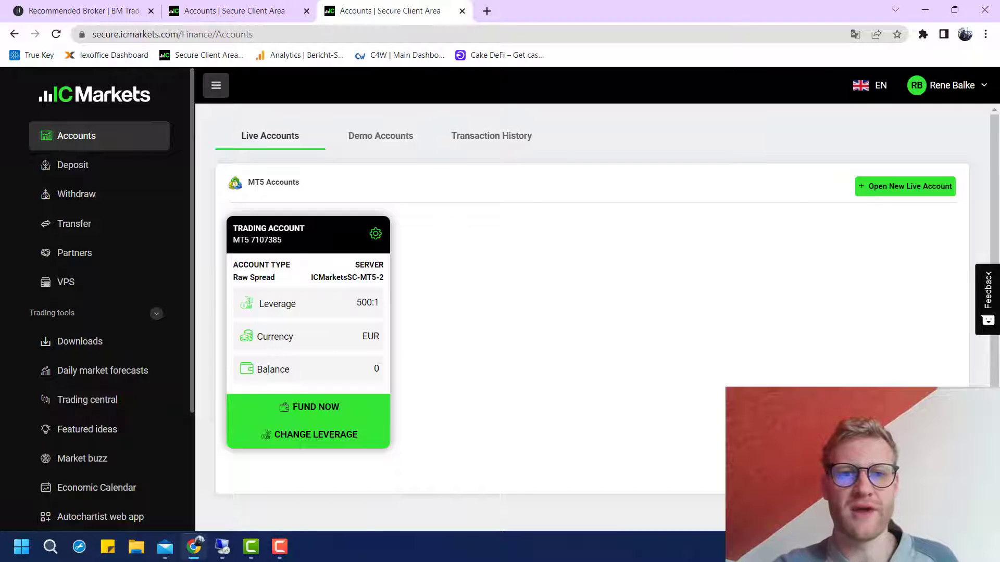
left_click_drag(250, 240, 282, 240)
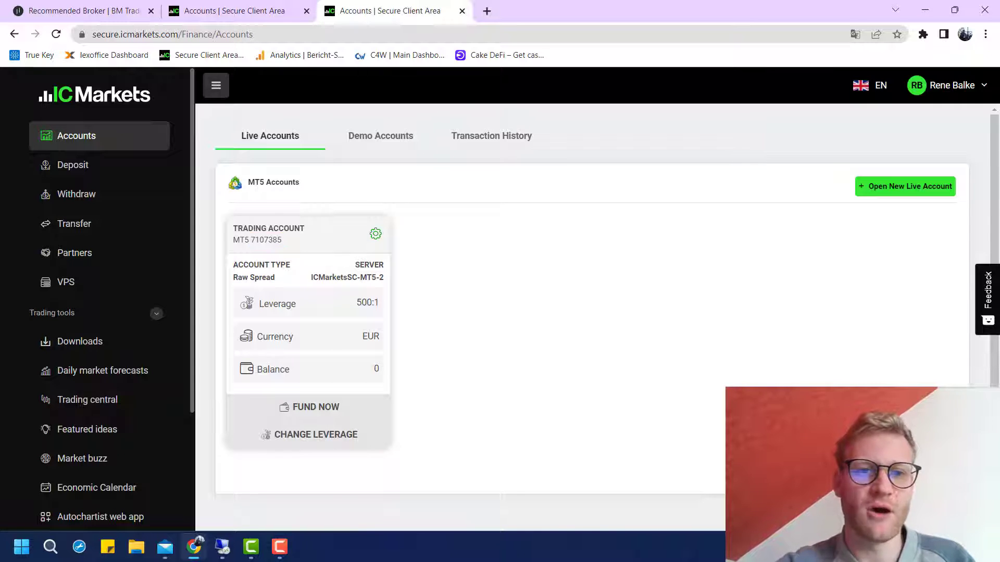
left_click_drag(250, 240, 281, 240)
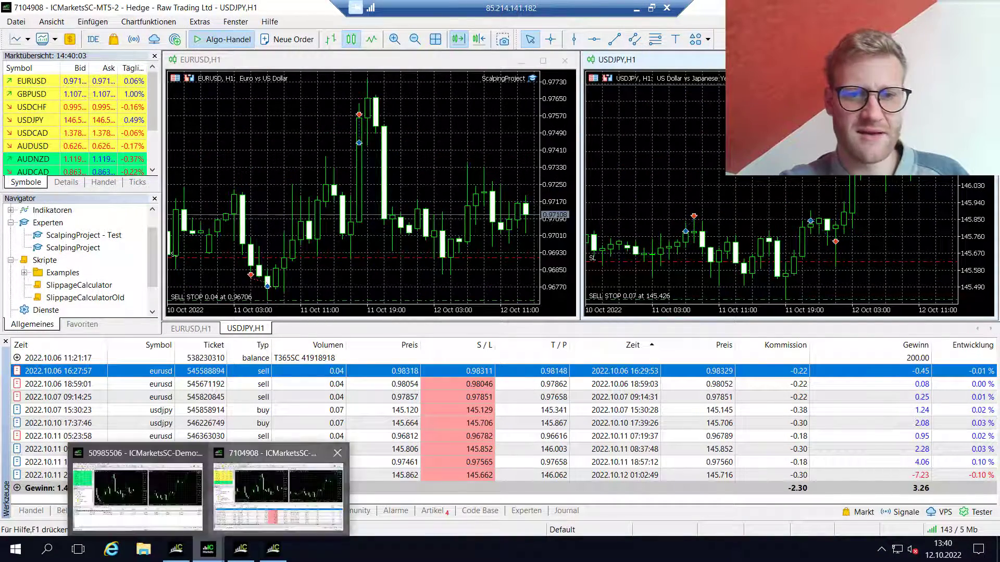
left_click(359, 172)
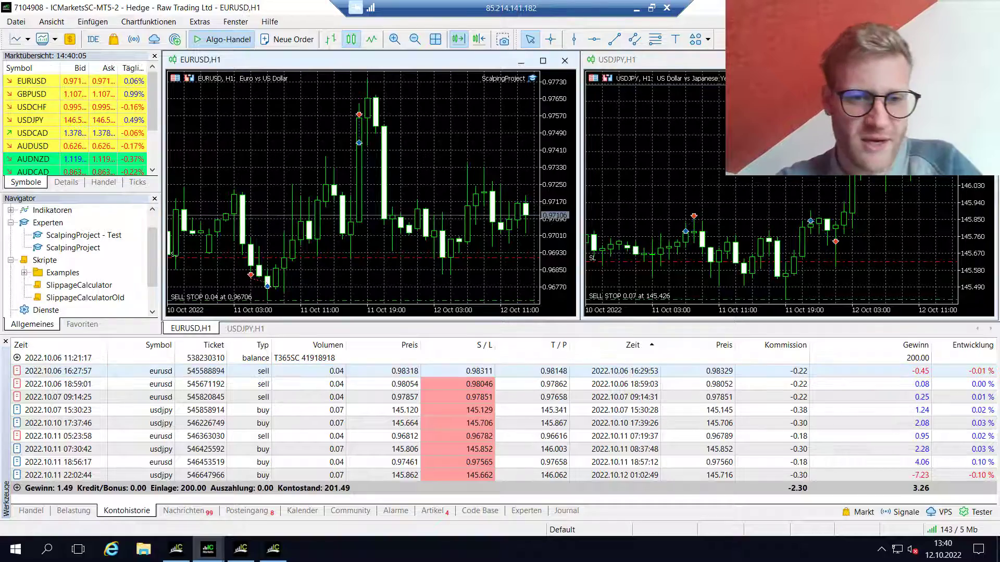
left_click(406, 384)
left_click(406, 371)
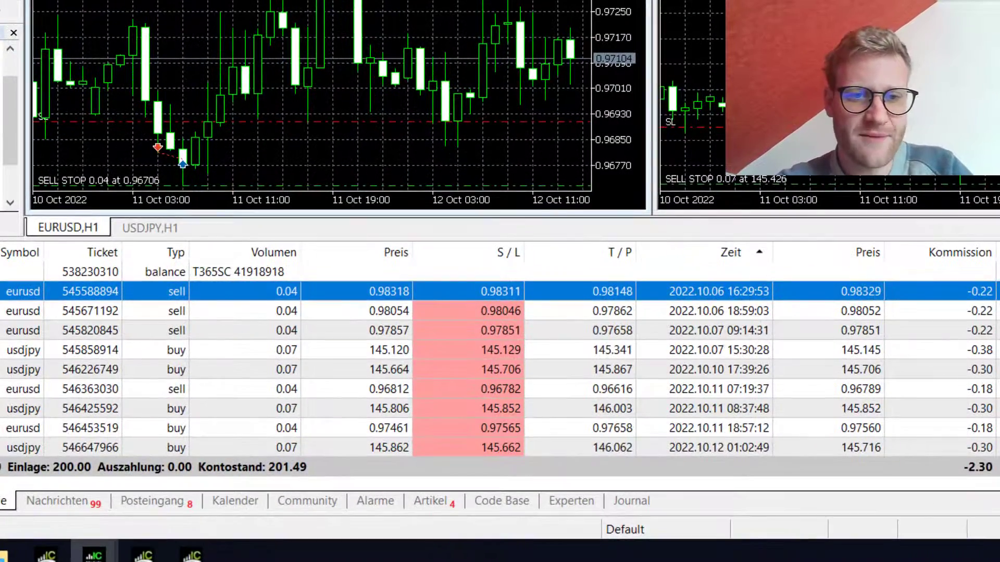
left_click(396, 311)
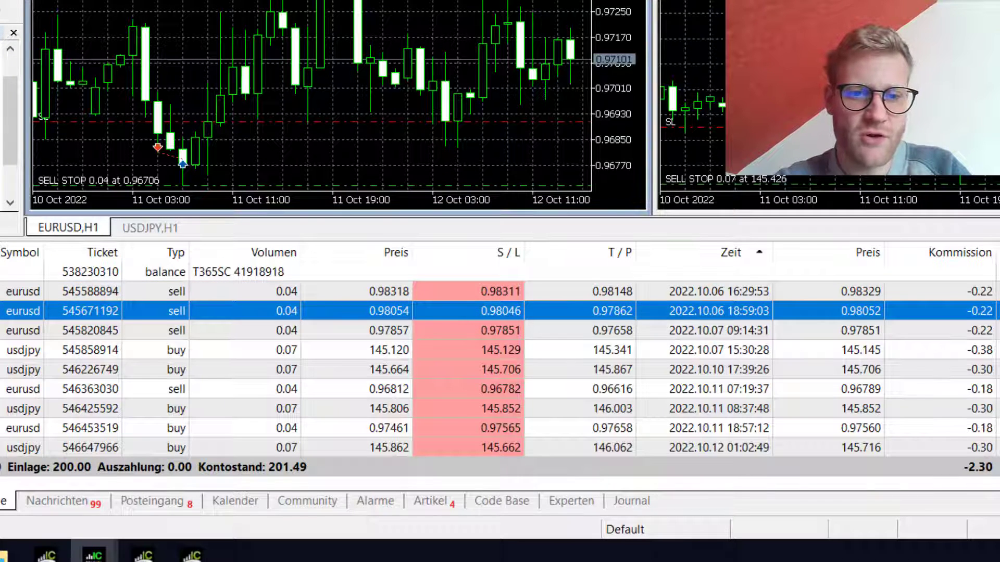
left_click(396, 291)
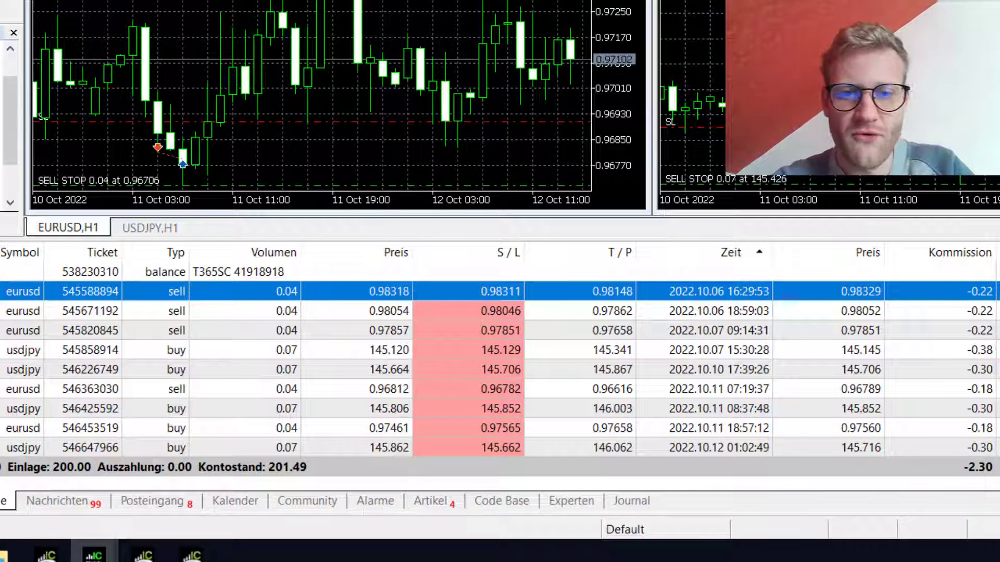
left_click(396, 311)
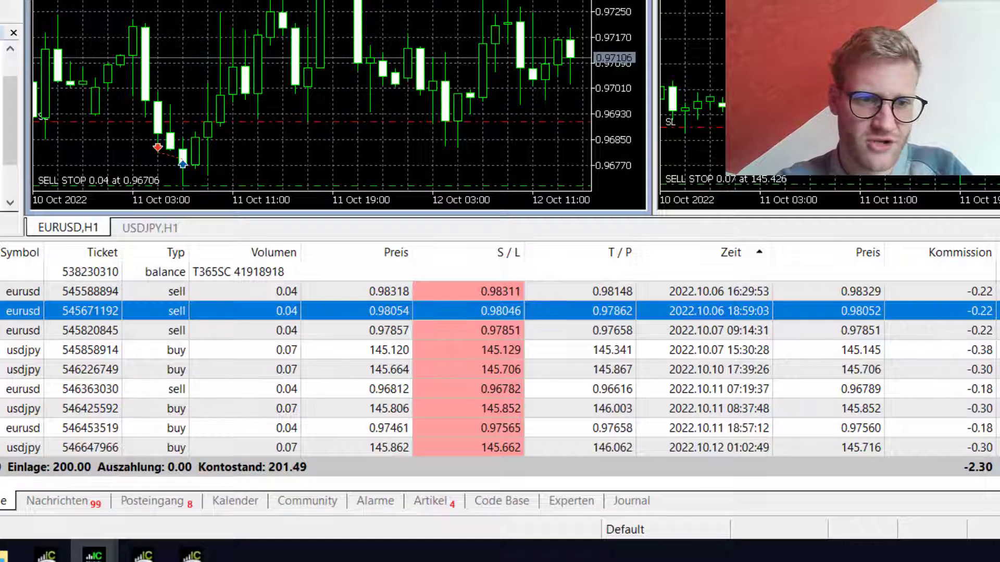
left_click(396, 291)
left_click(395, 350)
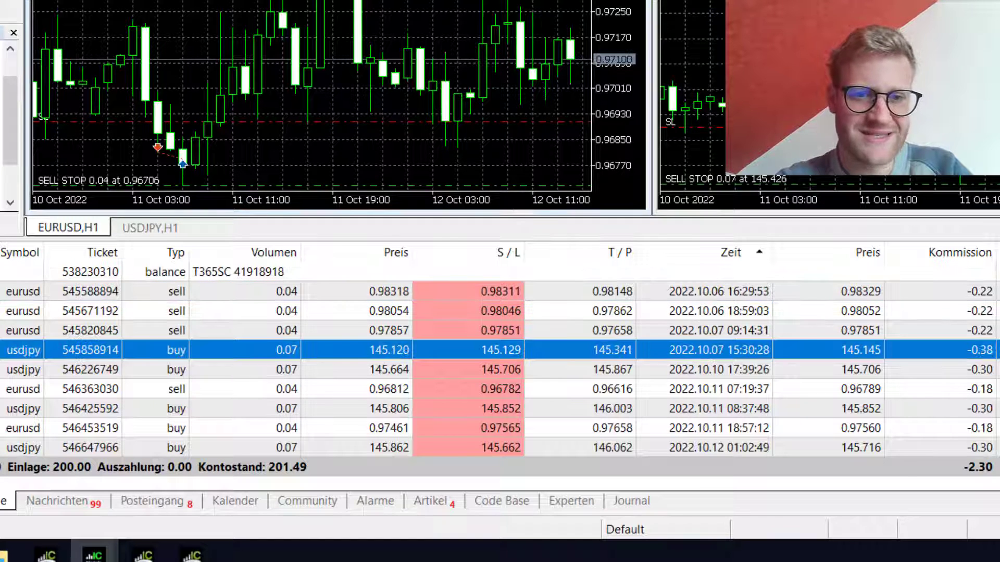
left_click(312, 291)
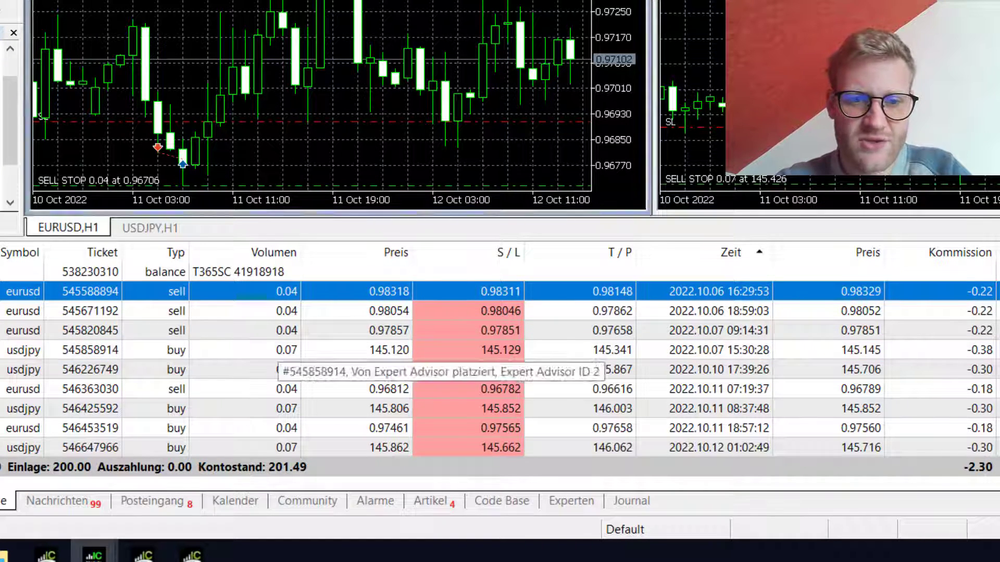
left_click(313, 350)
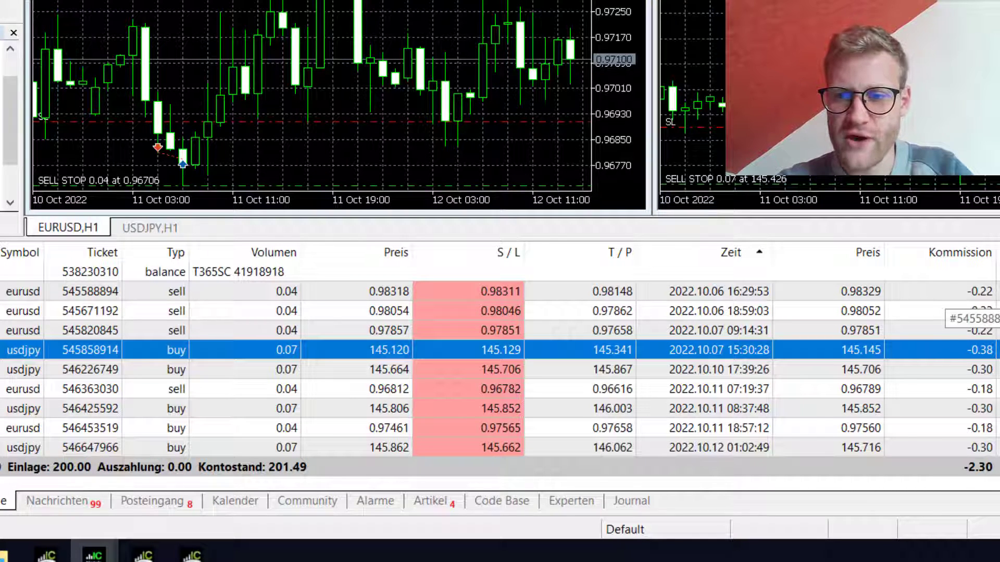
left_click(313, 291)
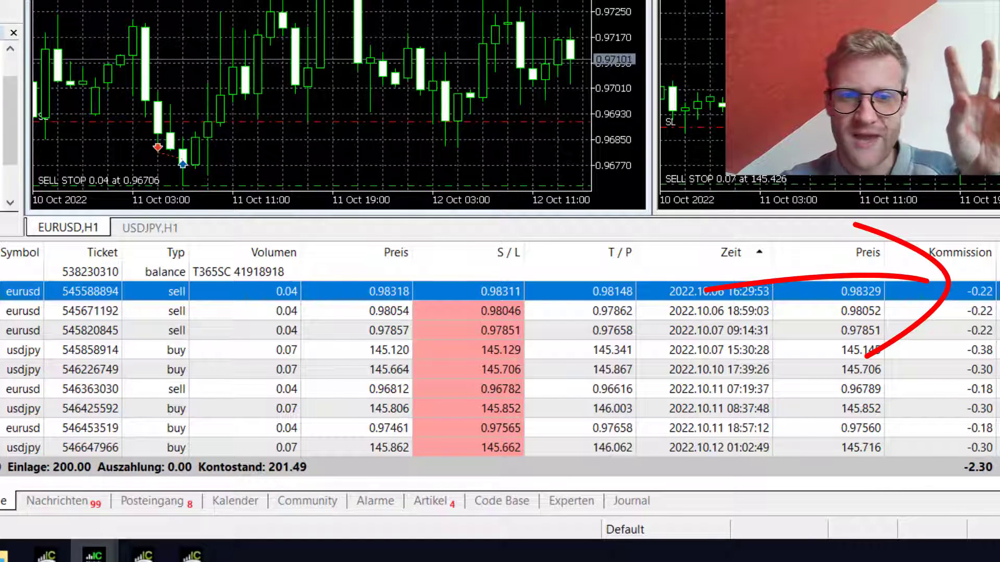
left_click(969, 350)
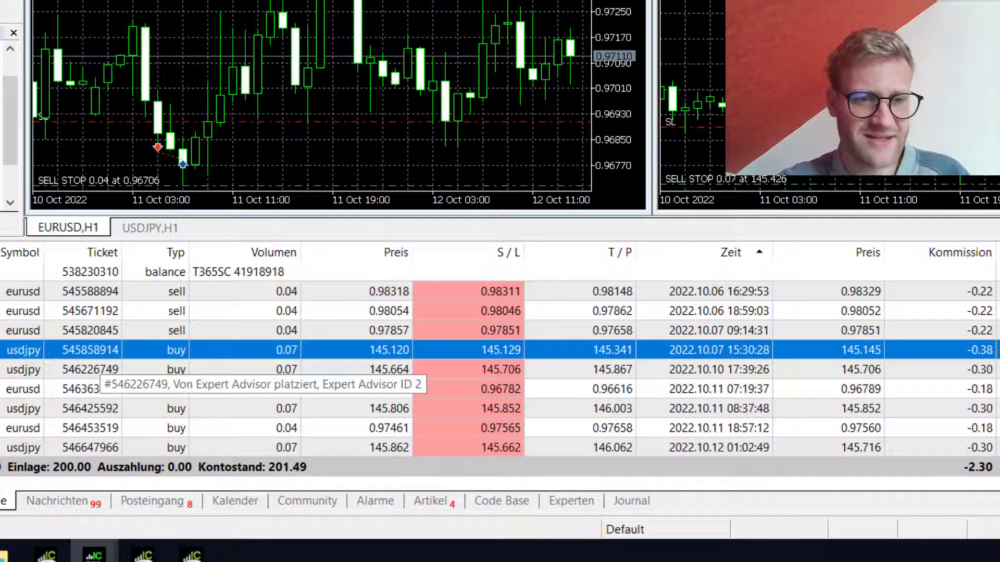
Compare the two USDJPY buy trades in the history list
left_click(104, 369)
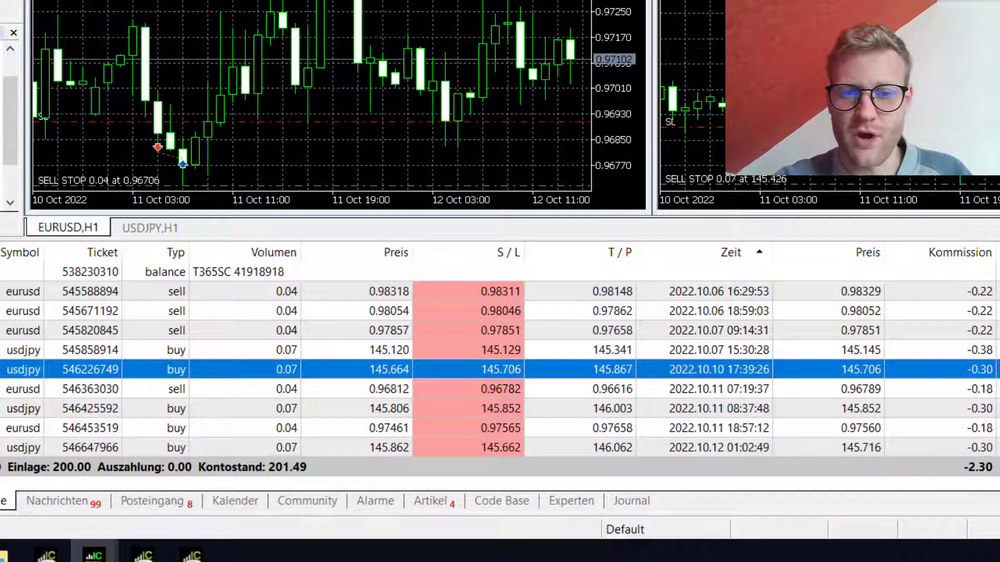
left_click(104, 350)
left_click(105, 369)
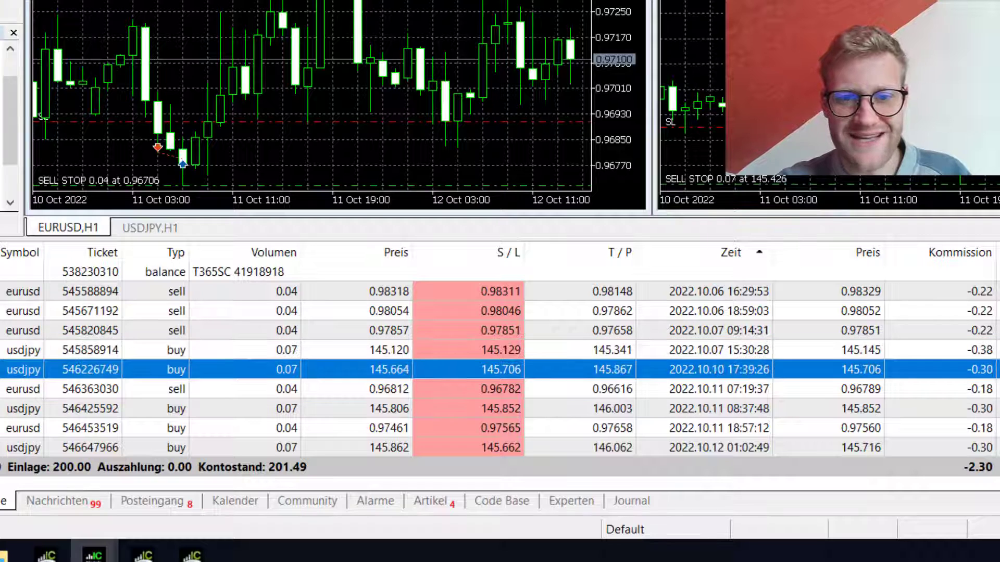
left_click(104, 350)
left_click(105, 369)
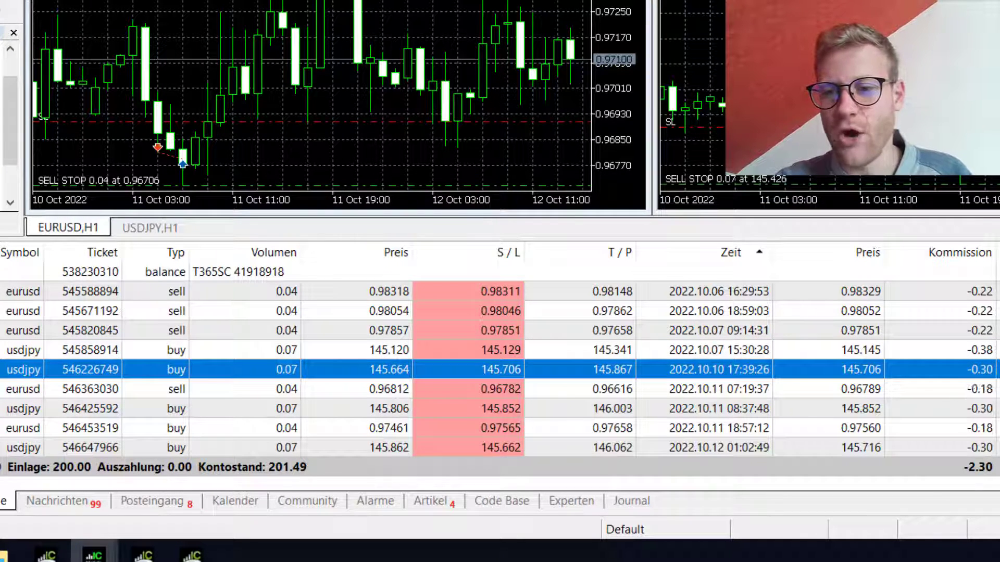
left_click(958, 352)
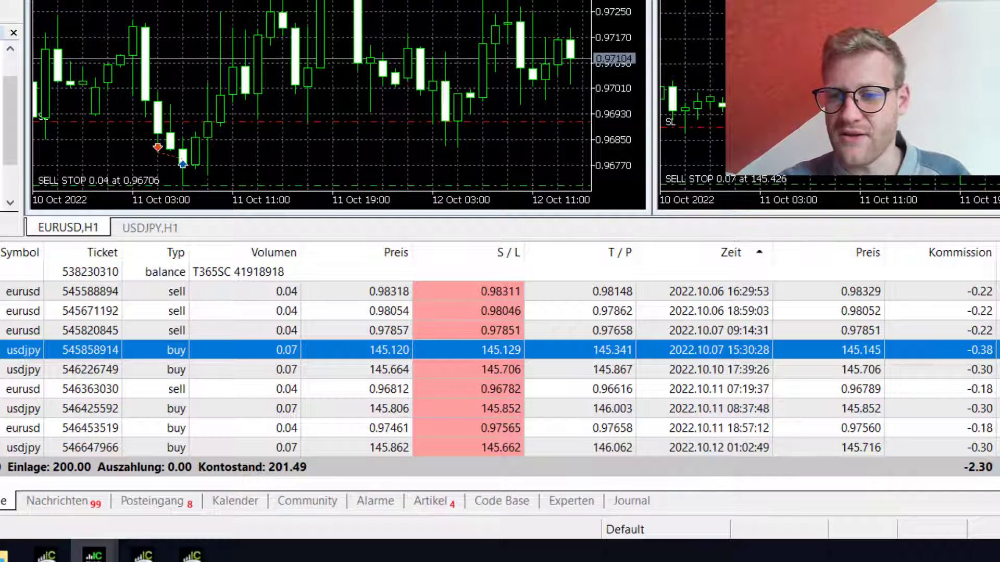
left_click(104, 370)
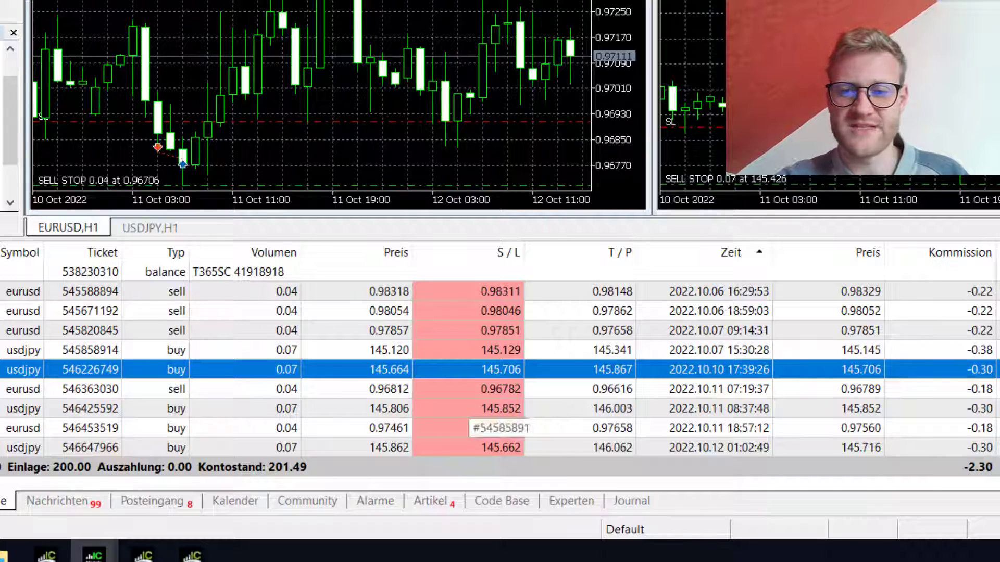
Inspect a later USDJPY buy and the 11 Oct EURUSD sell, then disconnect the remote session
left_click(494, 408)
left_click(495, 389)
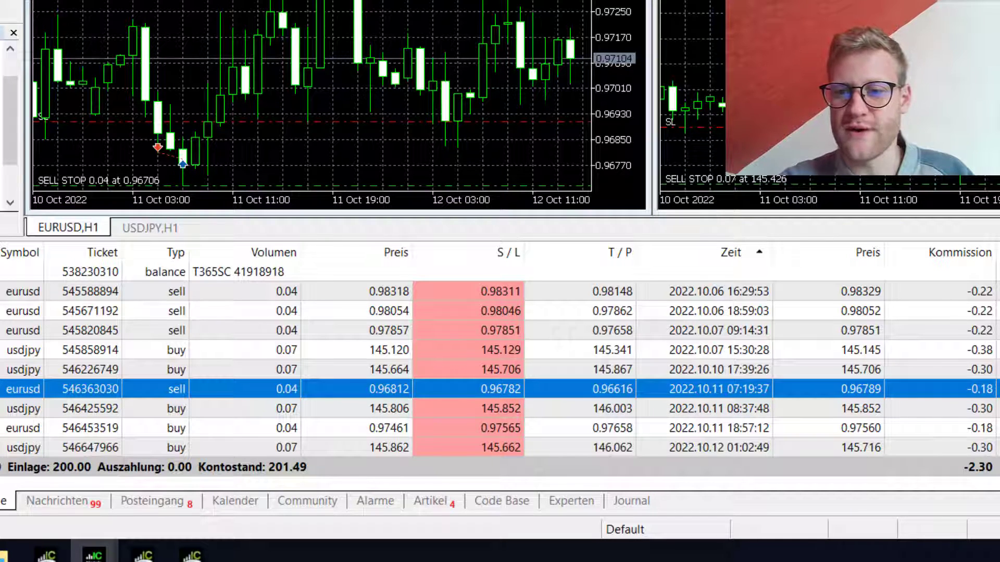
left_click_drag(703, 399, 927, 388)
mouse_move(867, 331)
left_mouse_down()
mouse_move(948, 401)
mouse_move(864, 465)
left_mouse_up()
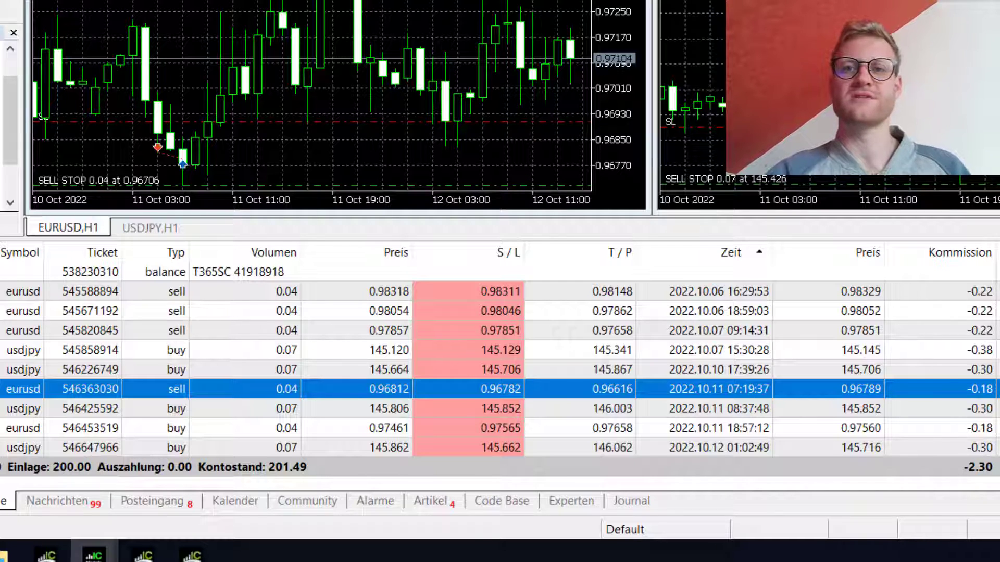
key("alt+F4")
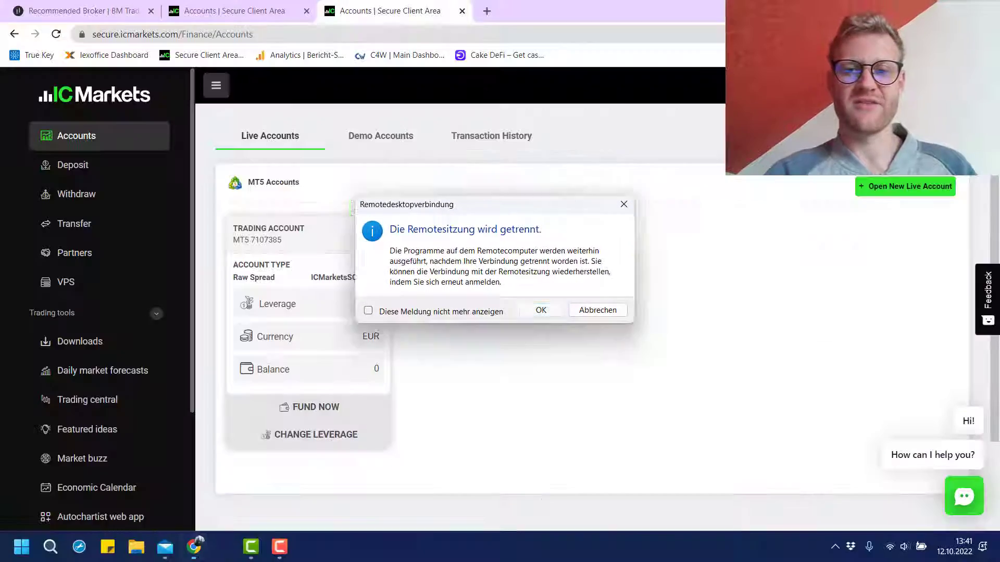
Dismiss the remote disconnection notice, glance at Demo Accounts, and return to the live MT5 Raw Spread account after briefly opening the support chat
key("Return")
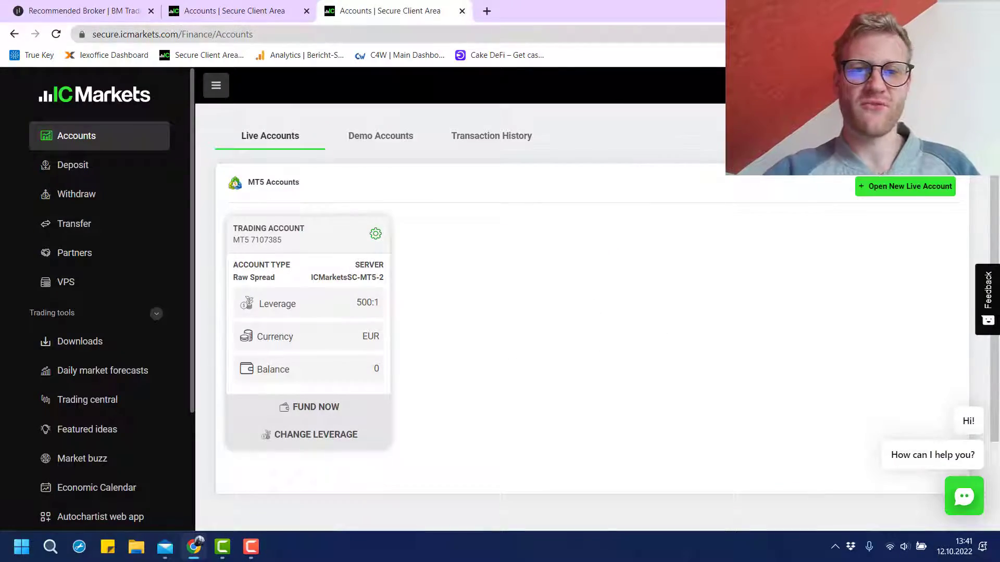
left_click(381, 136)
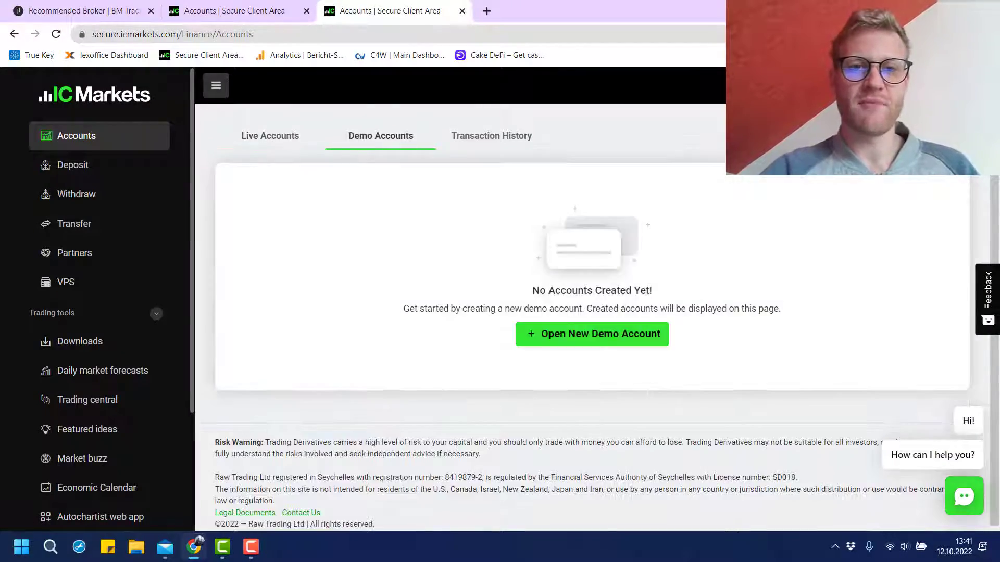
left_click(270, 135)
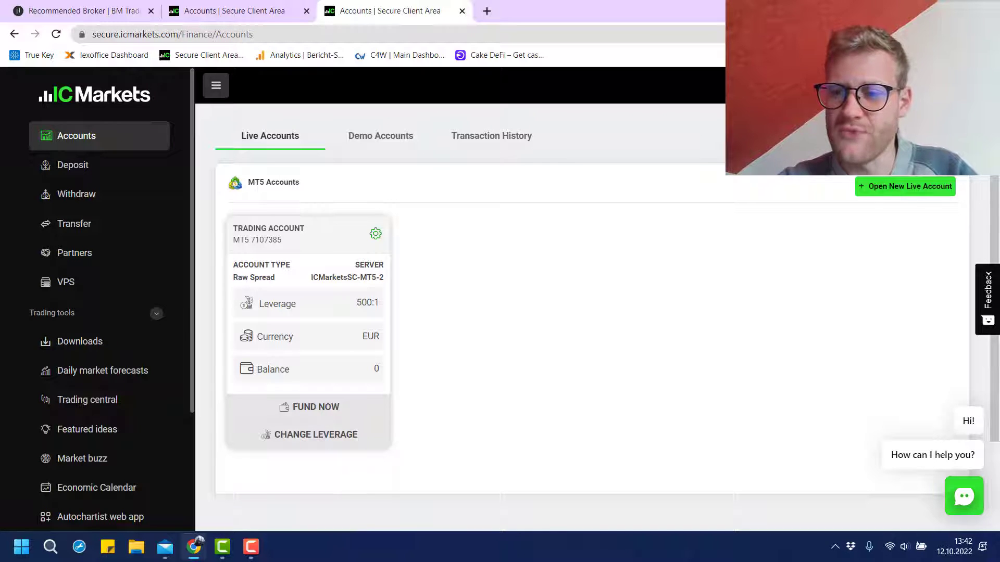
left_click(104, 461)
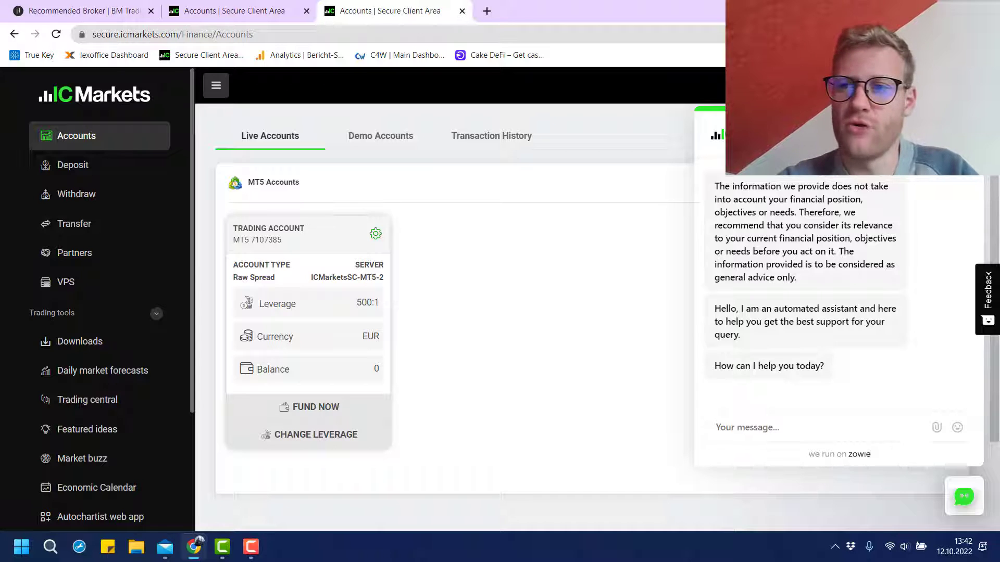
key("Escape")
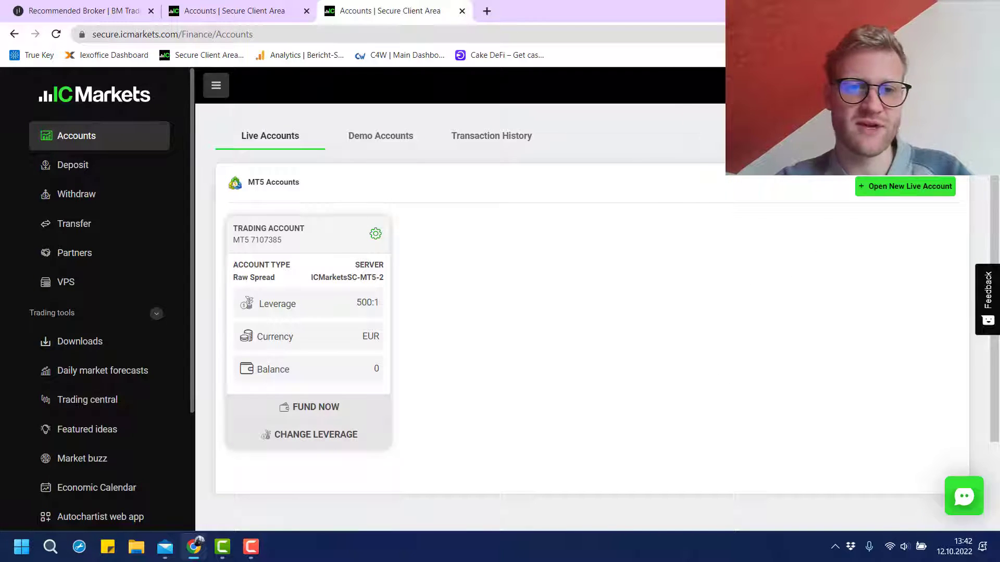